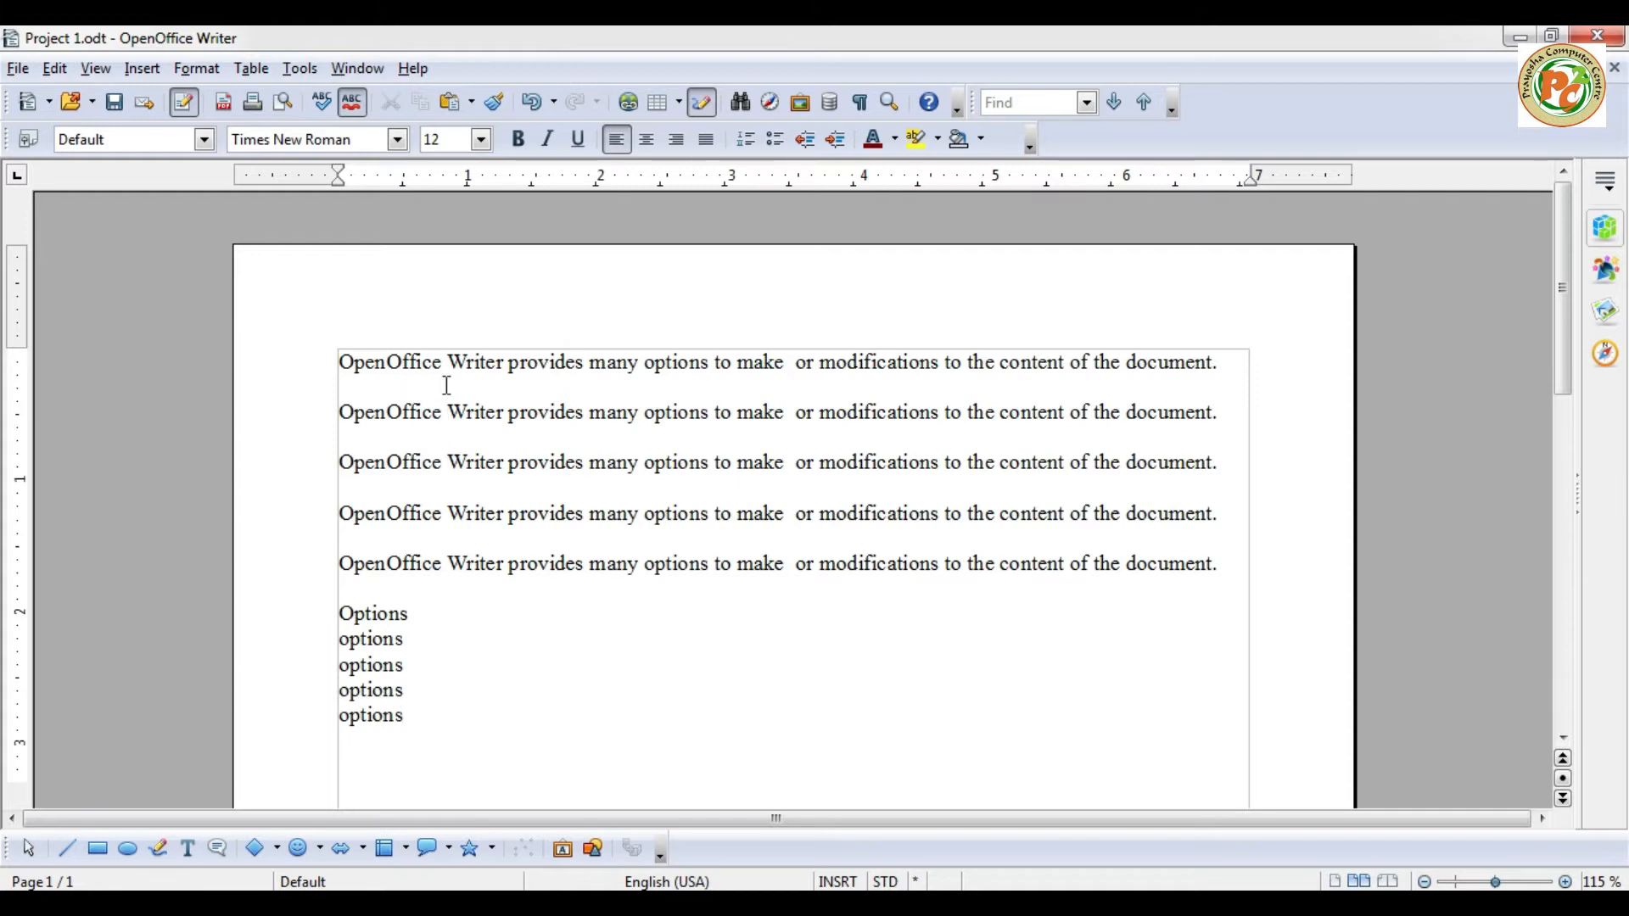
Delete all the text below the first sentence, including the repeated sentences and the "options" lines.
{"action": "left_click_drag", "start_coordinate": [406, 716], "coordinate": [339, 411]}
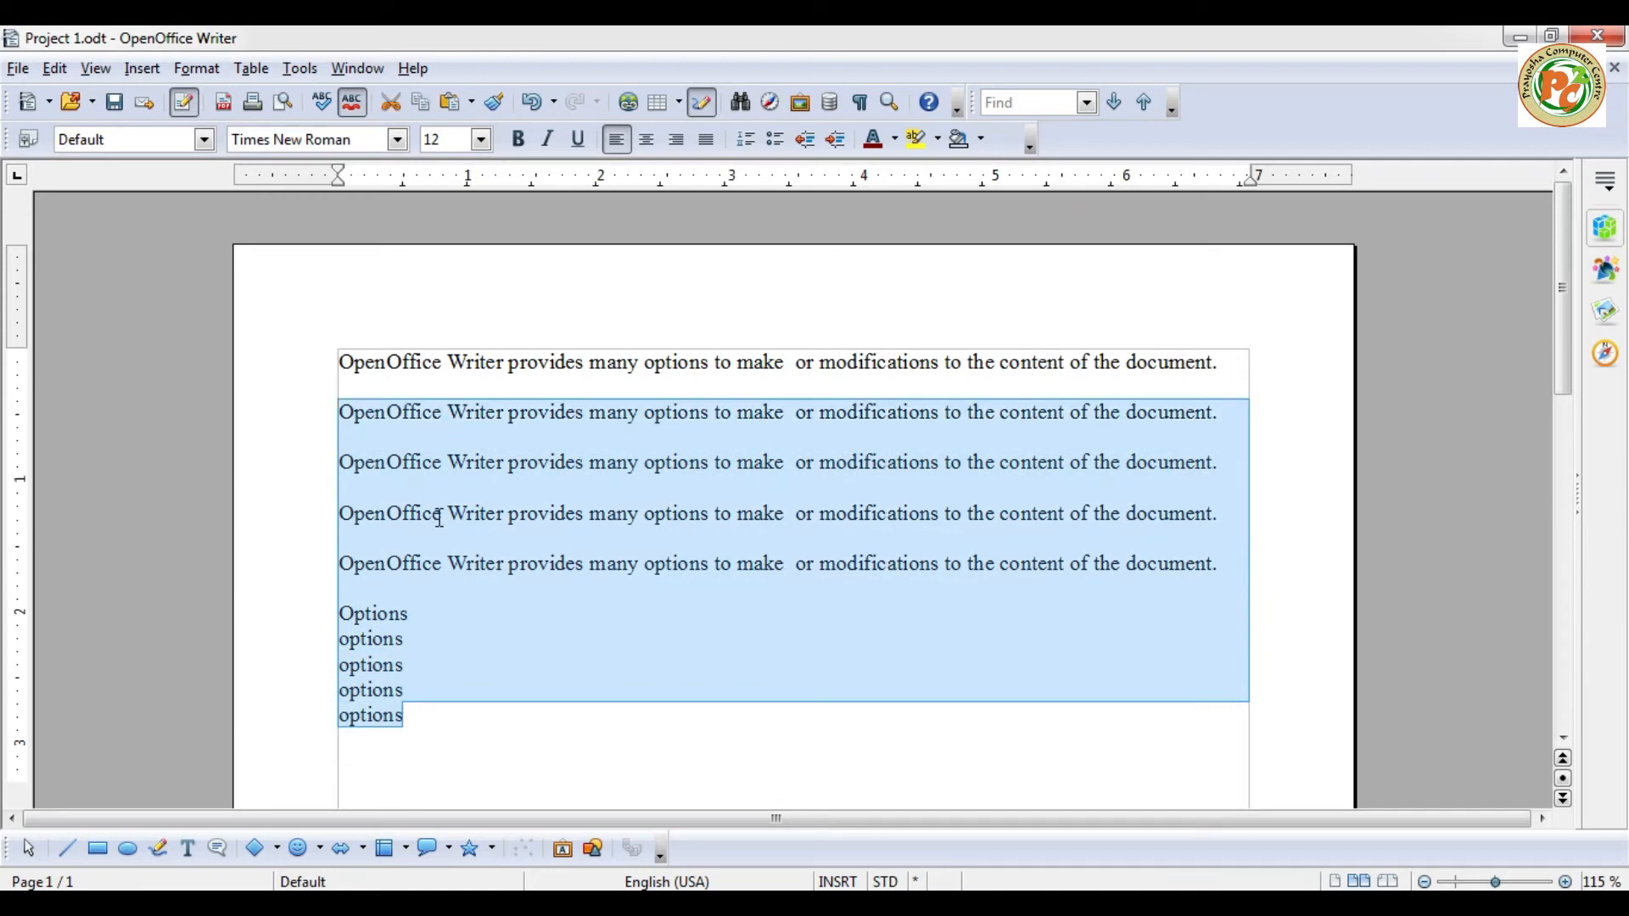
{"action": "key", "text": "Delete"}
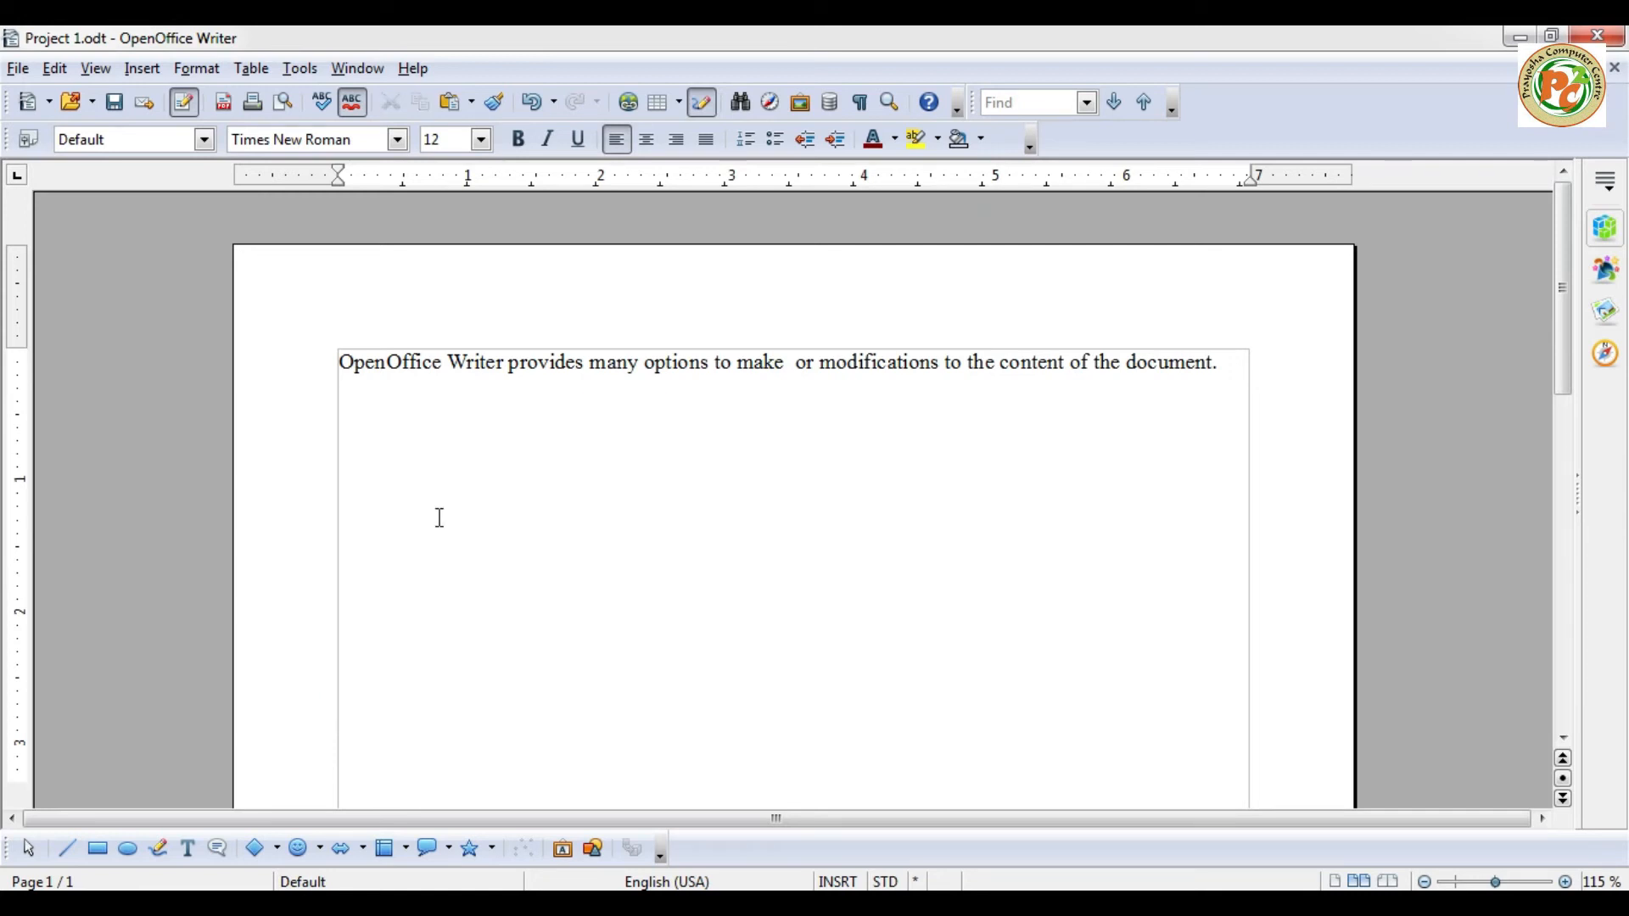
Copy the word "OpenOffice" from the start of the sentence and paste it on its own line below.
{"action": "left_click_drag", "start_coordinate": [339, 365], "coordinate": [453, 367]}
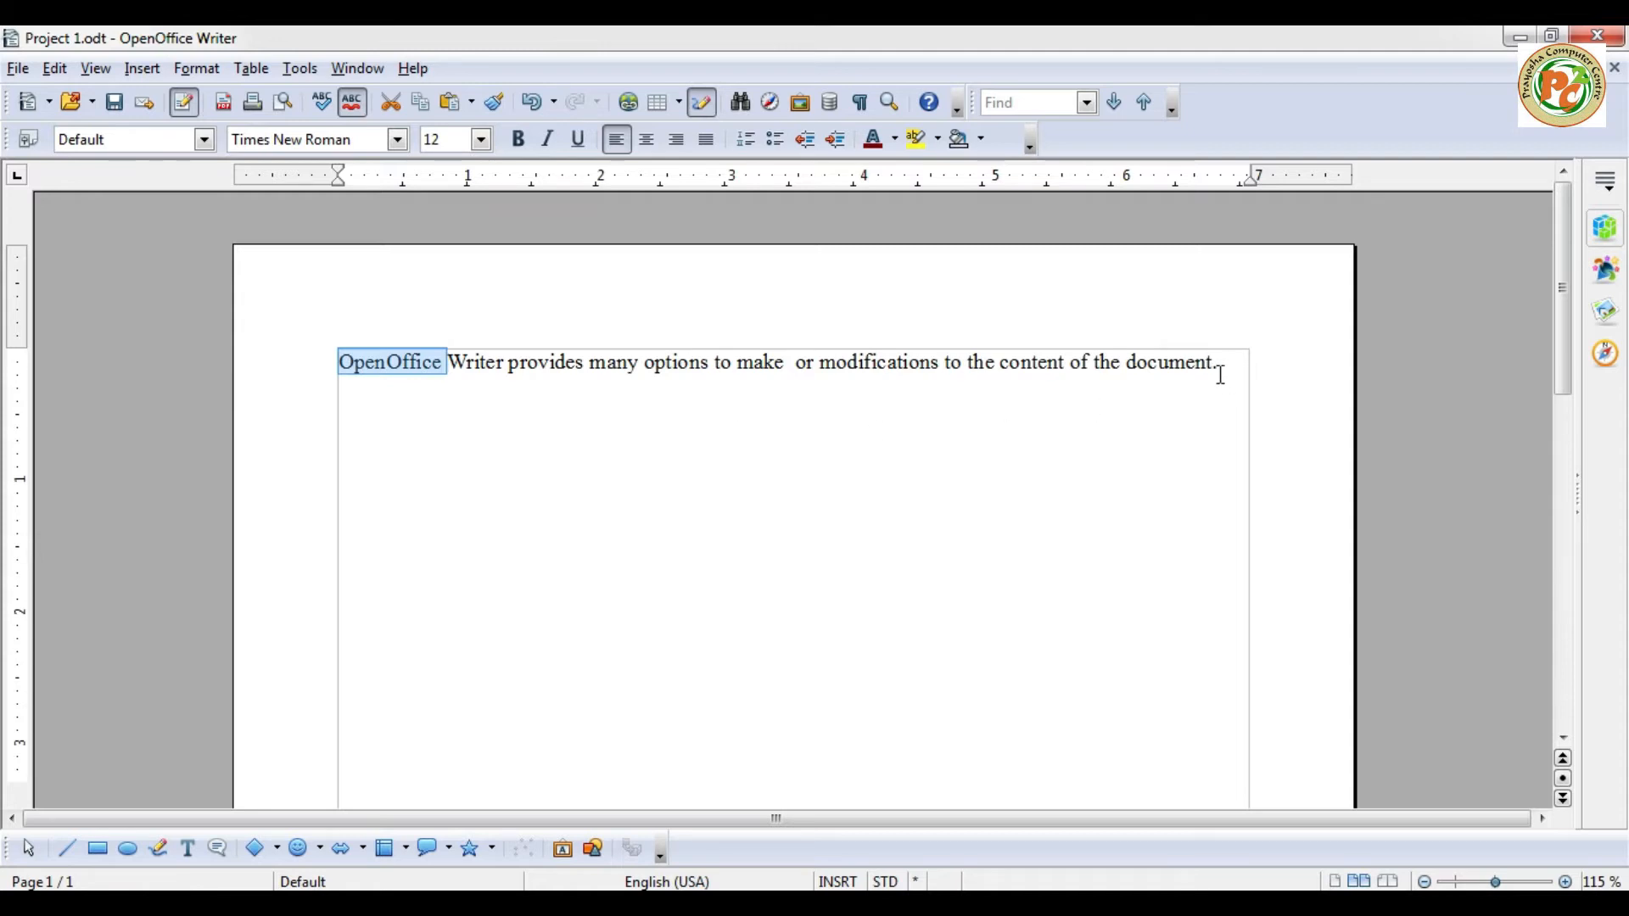
{"action": "left_click", "coordinate": [781, 431]}
{"action": "left_click_drag", "start_coordinate": [338, 363], "coordinate": [443, 365]}
{"action": "key", "text": "ctrl+c"}
{"action": "left_click", "coordinate": [1231, 369]}
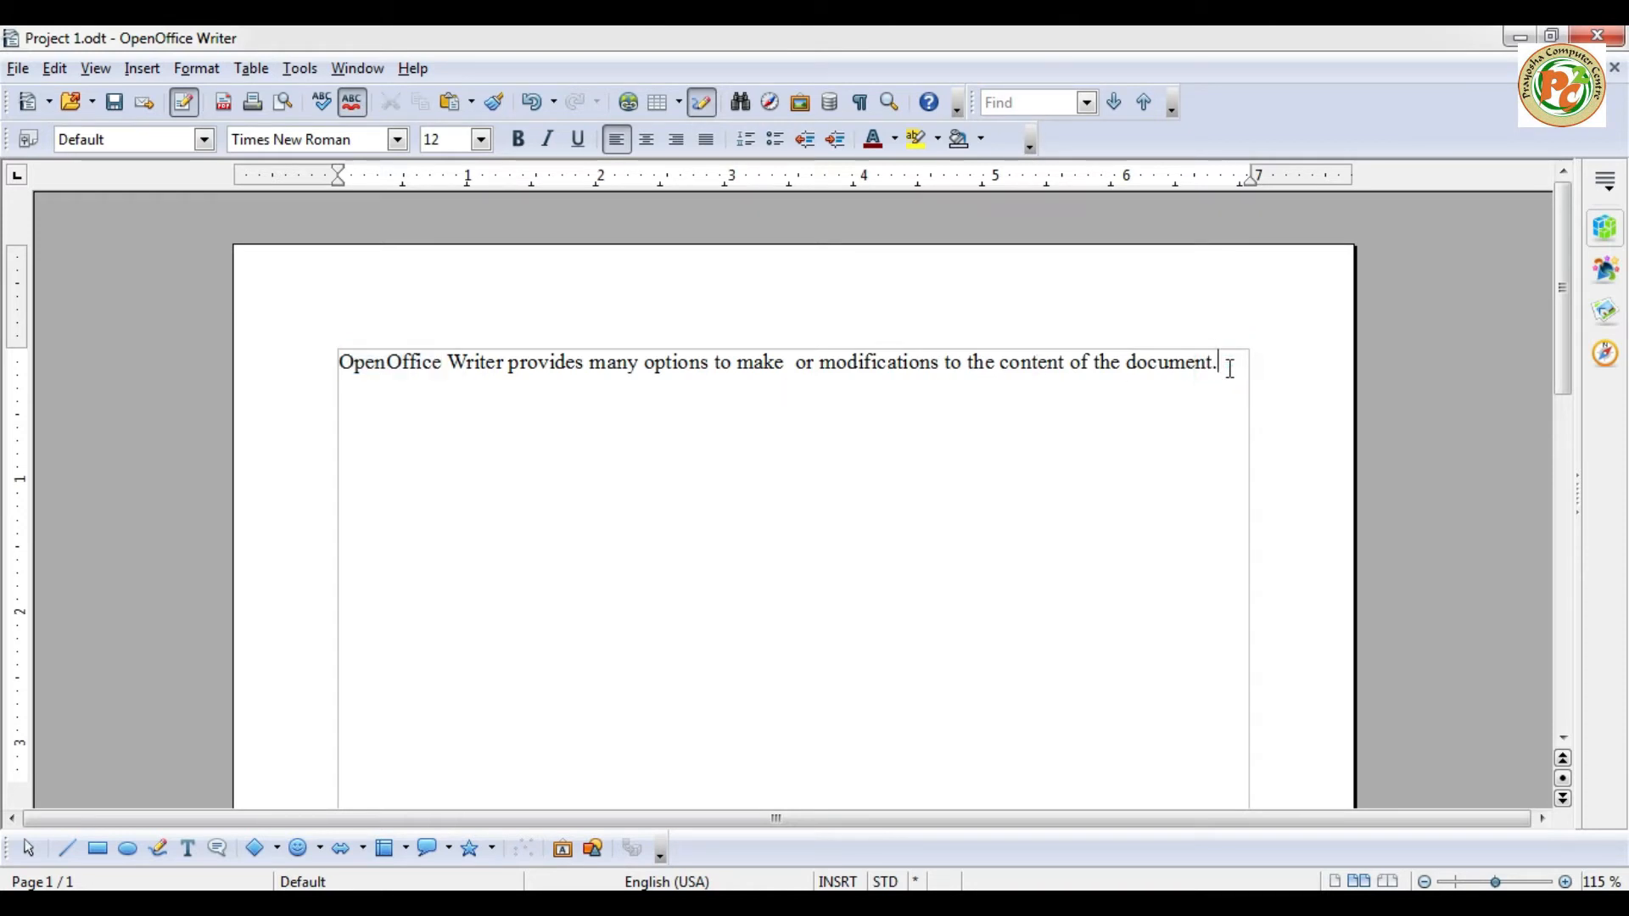
{"action": "key", "text": "ctrl+v"}
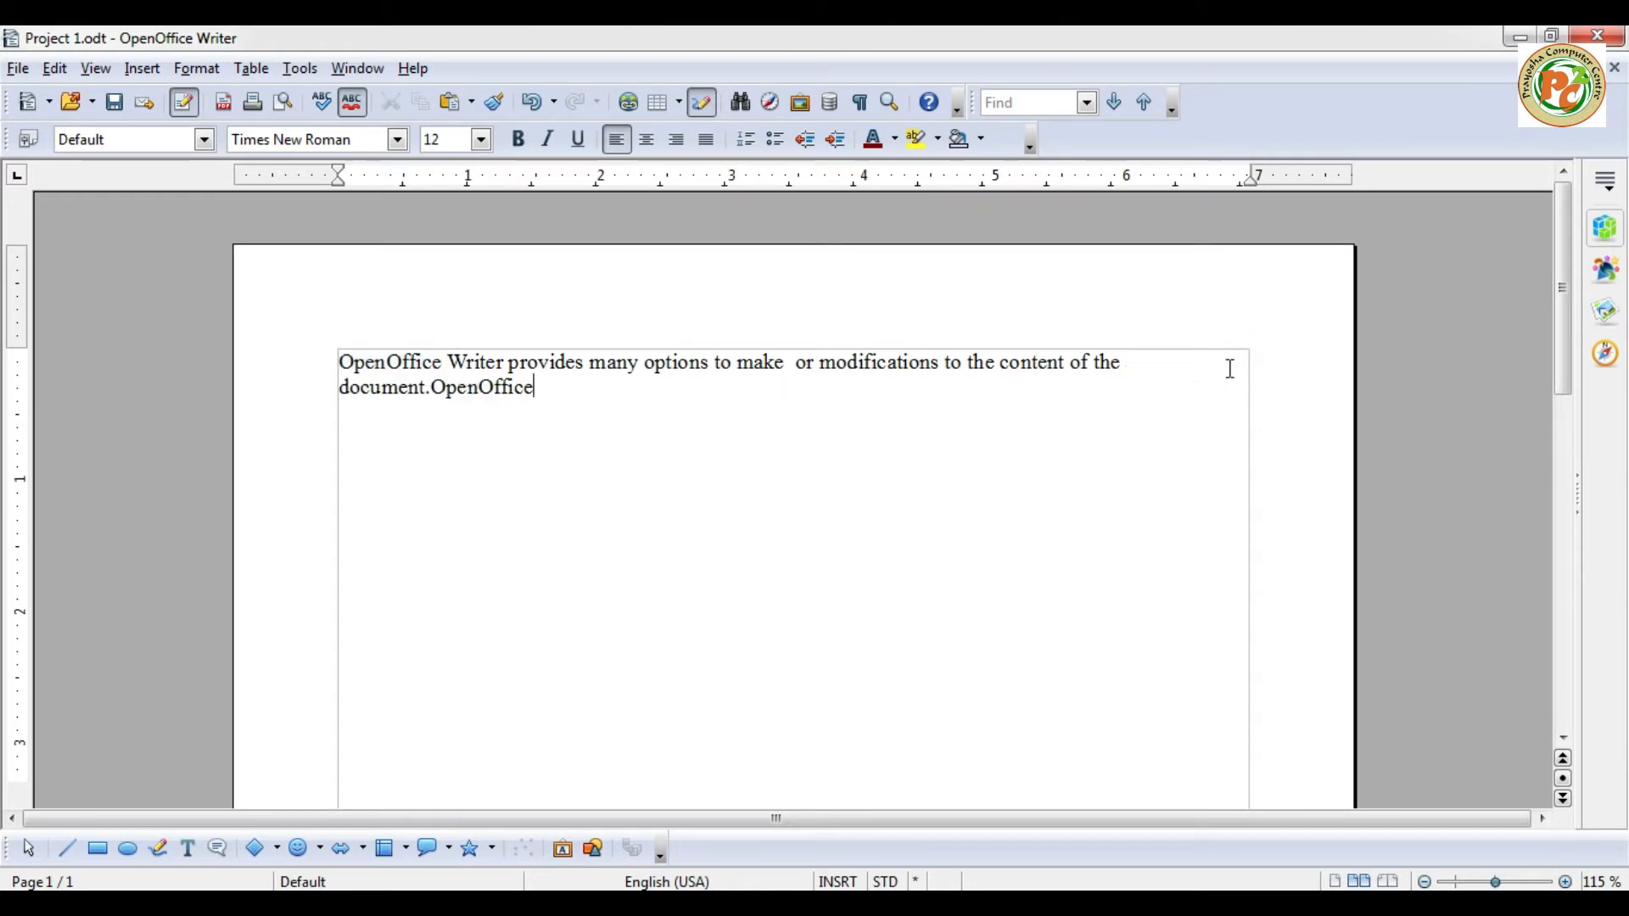
{"action": "left_click", "coordinate": [433, 387]}
{"action": "key", "text": "Return"}
Delete the pasted word "OpenOffice" from the second line.
{"action": "left_click_drag", "start_coordinate": [341, 362], "coordinate": [444, 359]}
{"action": "left_click", "coordinate": [445, 387]}
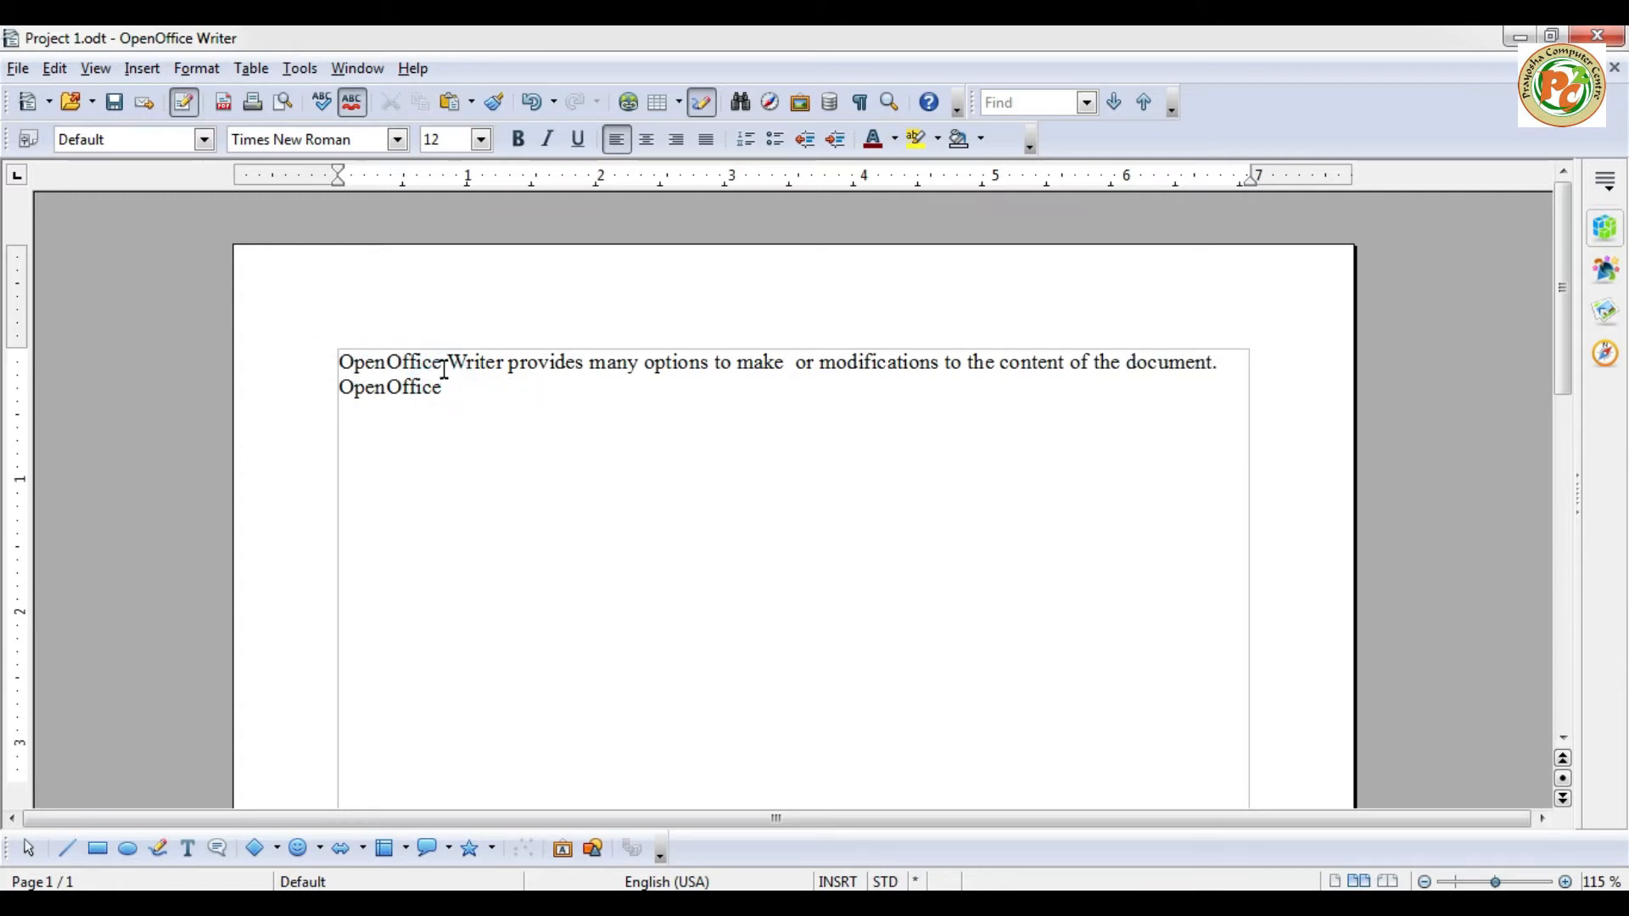
{"action": "left_click_drag", "start_coordinate": [442, 361], "coordinate": [341, 360]}
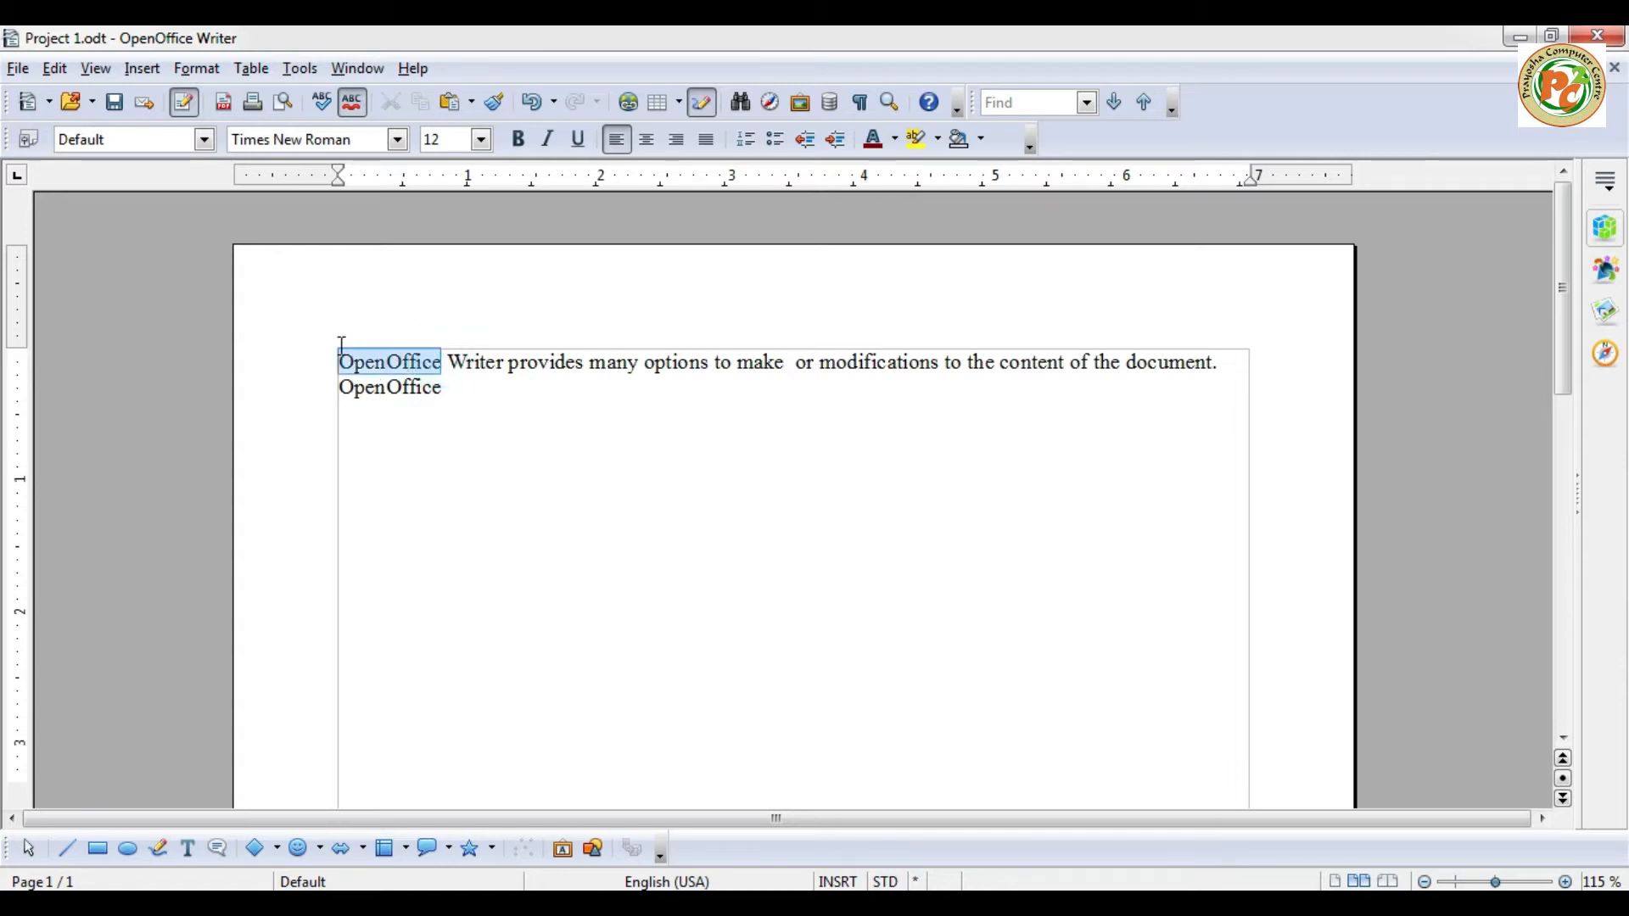
{"action": "left_click", "coordinate": [439, 386]}
{"action": "left_click_drag", "start_coordinate": [442, 362], "coordinate": [340, 362]}
{"action": "left_click", "coordinate": [472, 407]}
{"action": "left_click_drag", "start_coordinate": [442, 387], "coordinate": [339, 388]}
{"action": "key", "text": "Delete"}
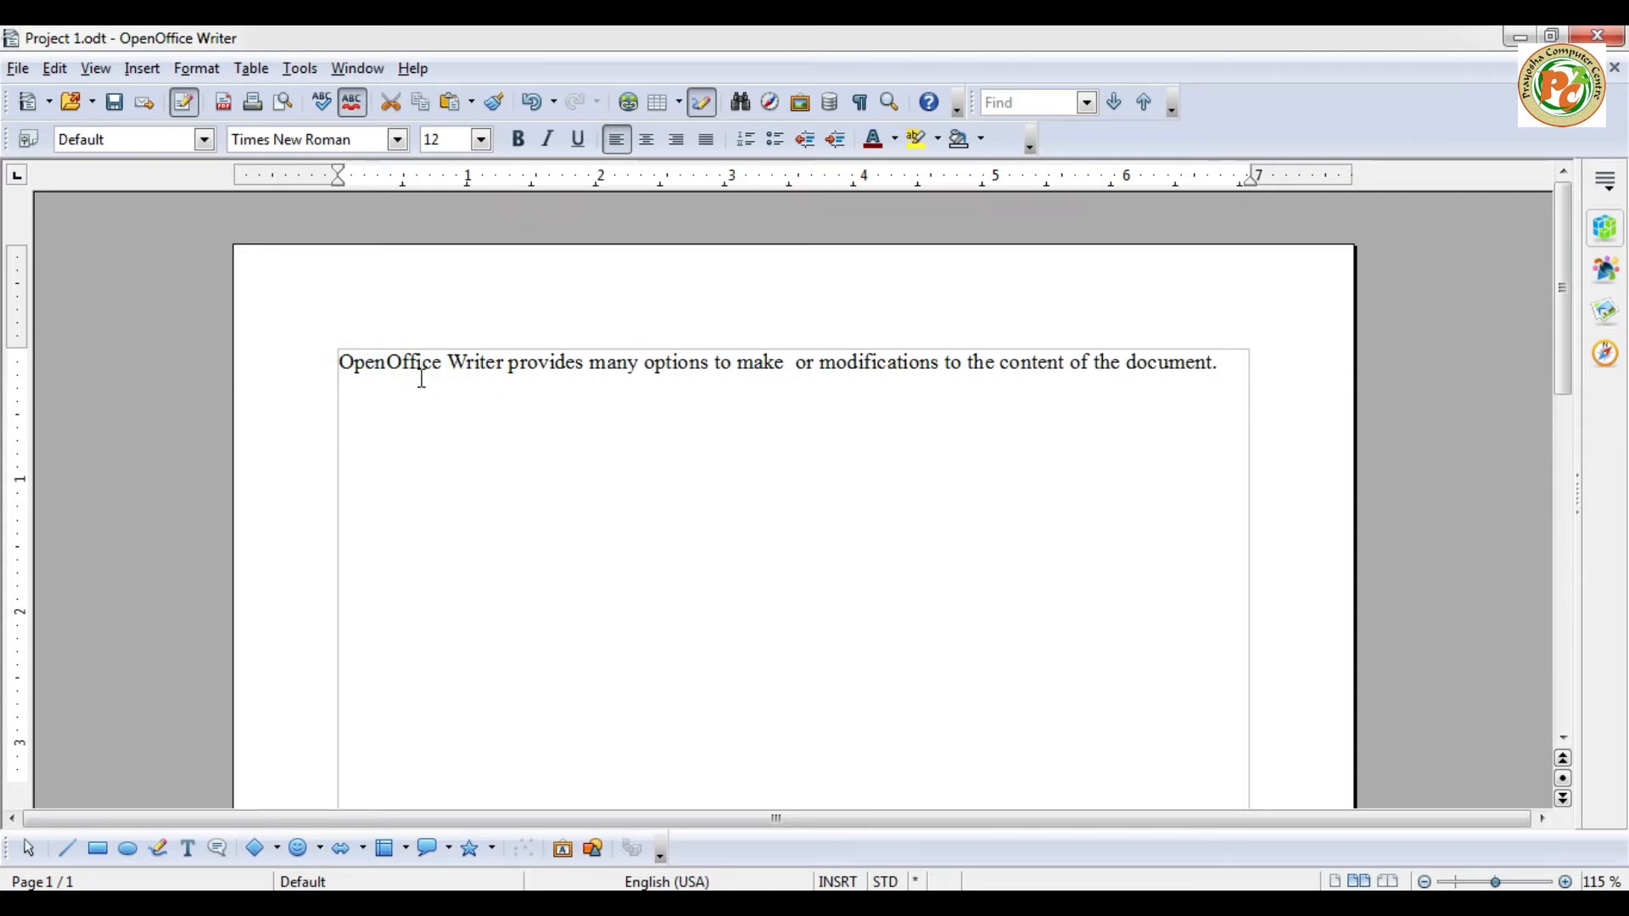
Cut the word "OpenOffice" from the start of the sentence and paste it at the sentence's end.
{"action": "left_click_drag", "start_coordinate": [440, 364], "coordinate": [347, 344]}
{"action": "left_click", "coordinate": [57, 70]}
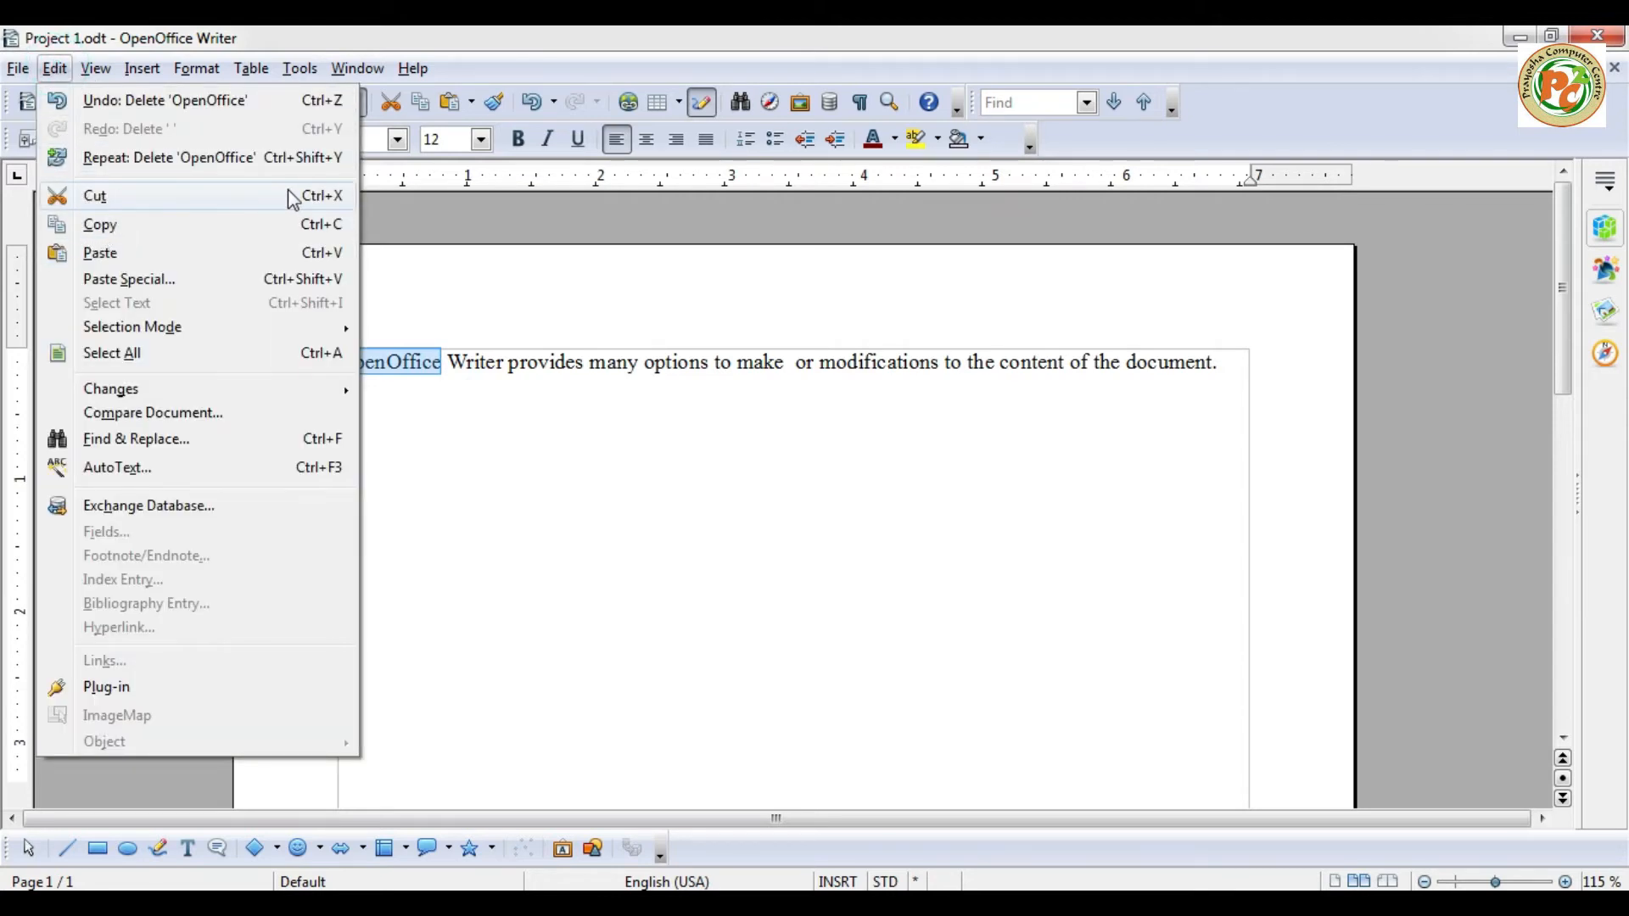
{"action": "left_click", "coordinate": [402, 379]}
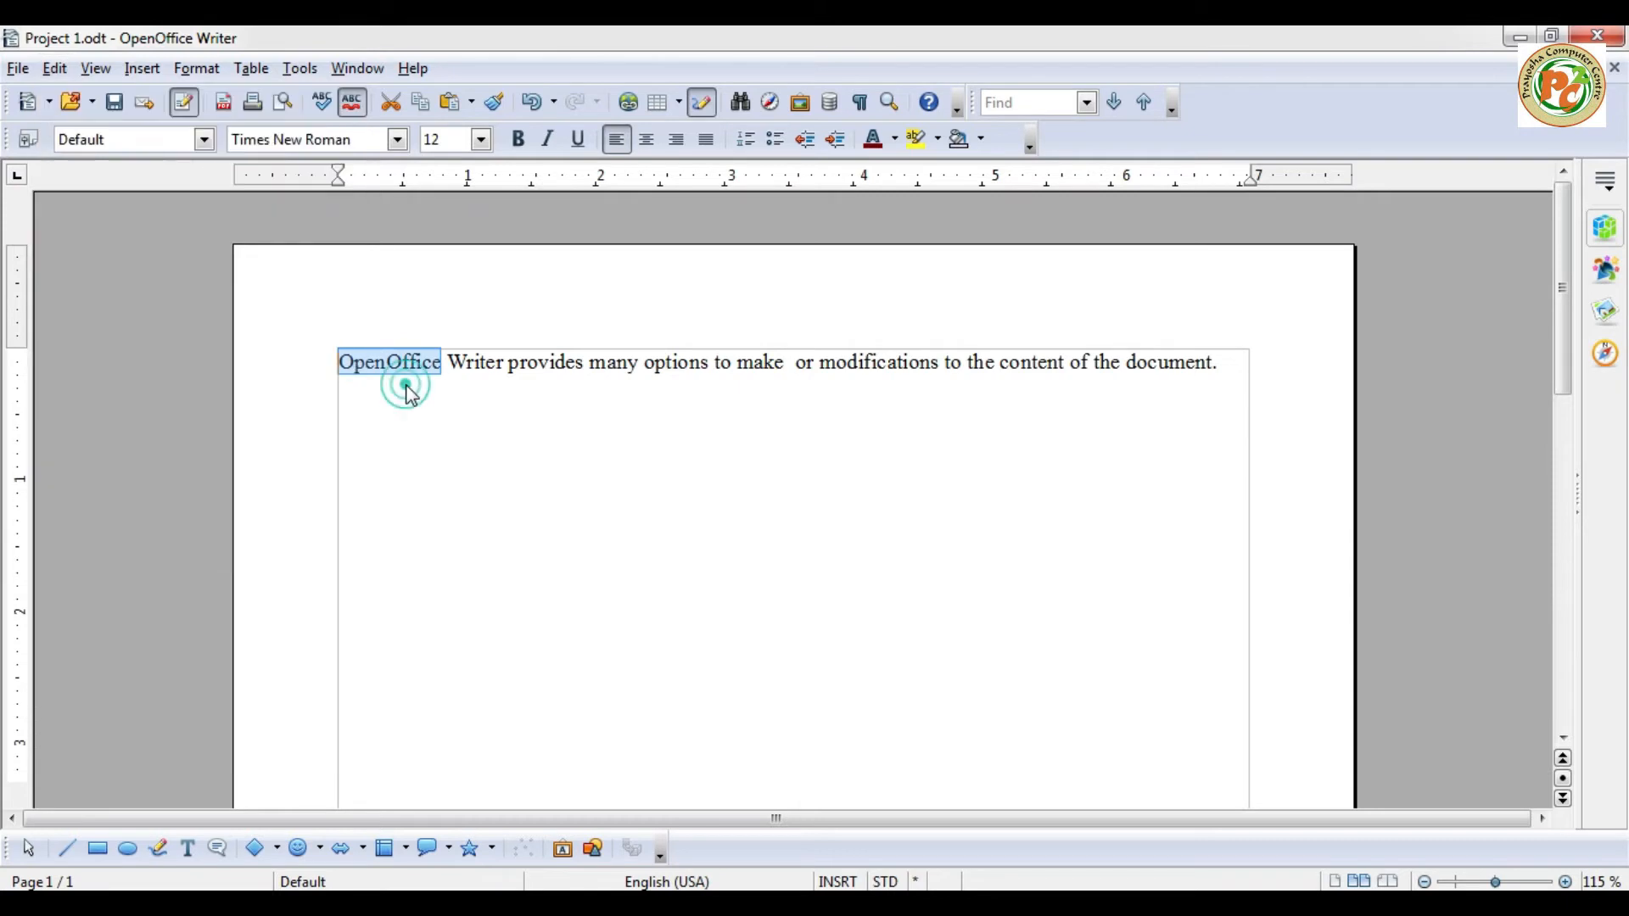
{"action": "key", "text": "ctrl+x"}
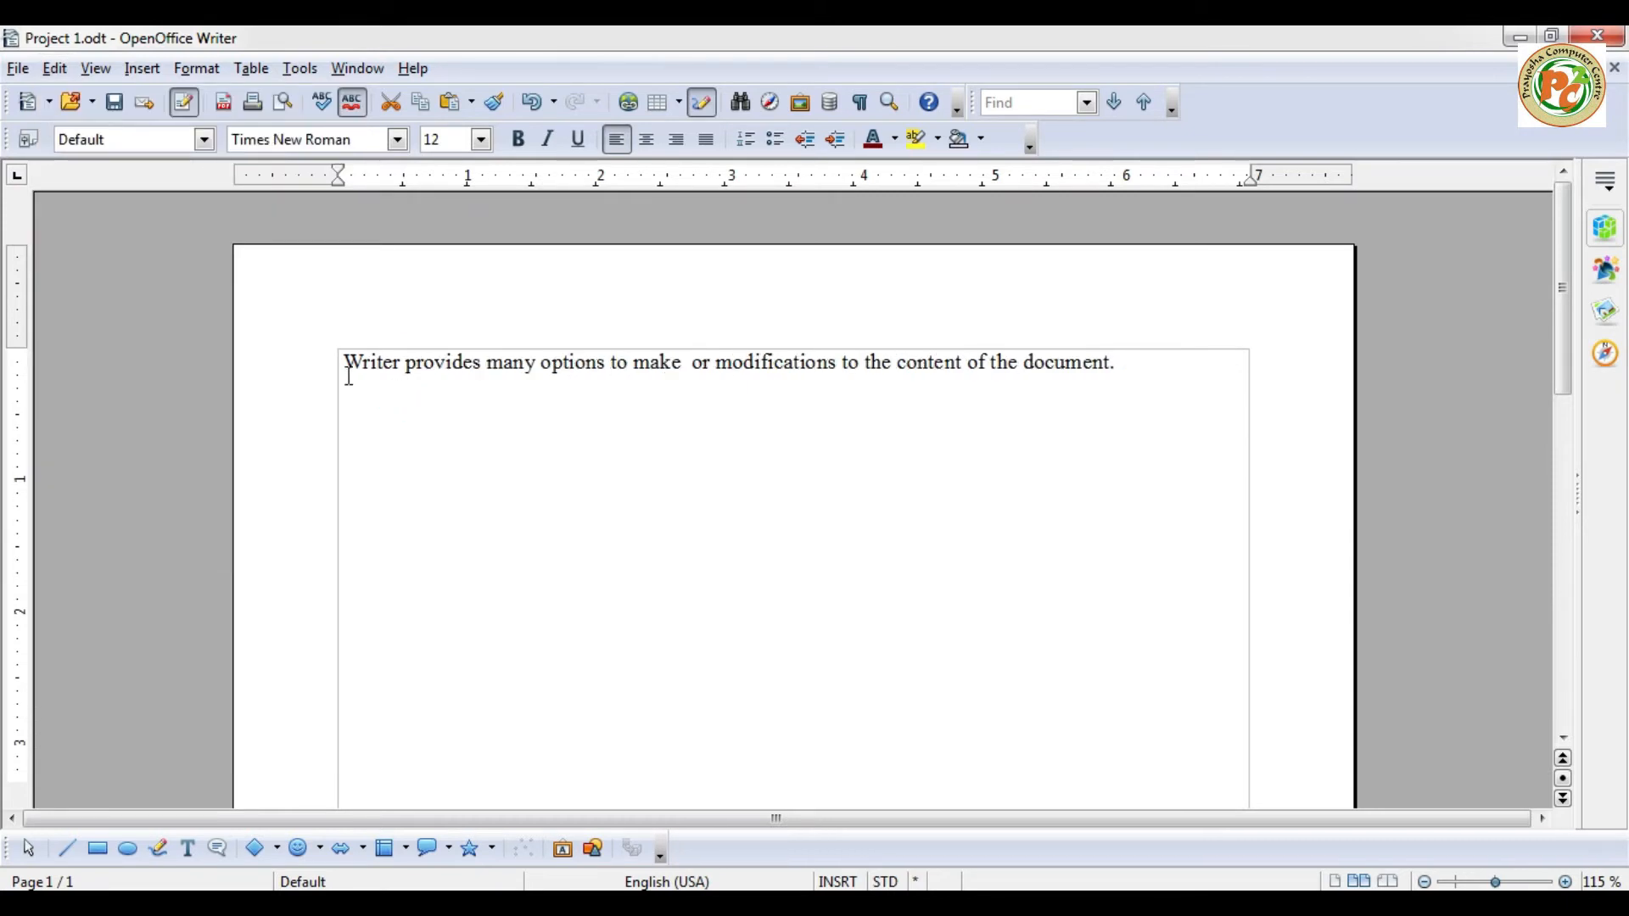
{"action": "left_click", "coordinate": [1150, 375]}
{"action": "key", "text": "ctrl+v"}
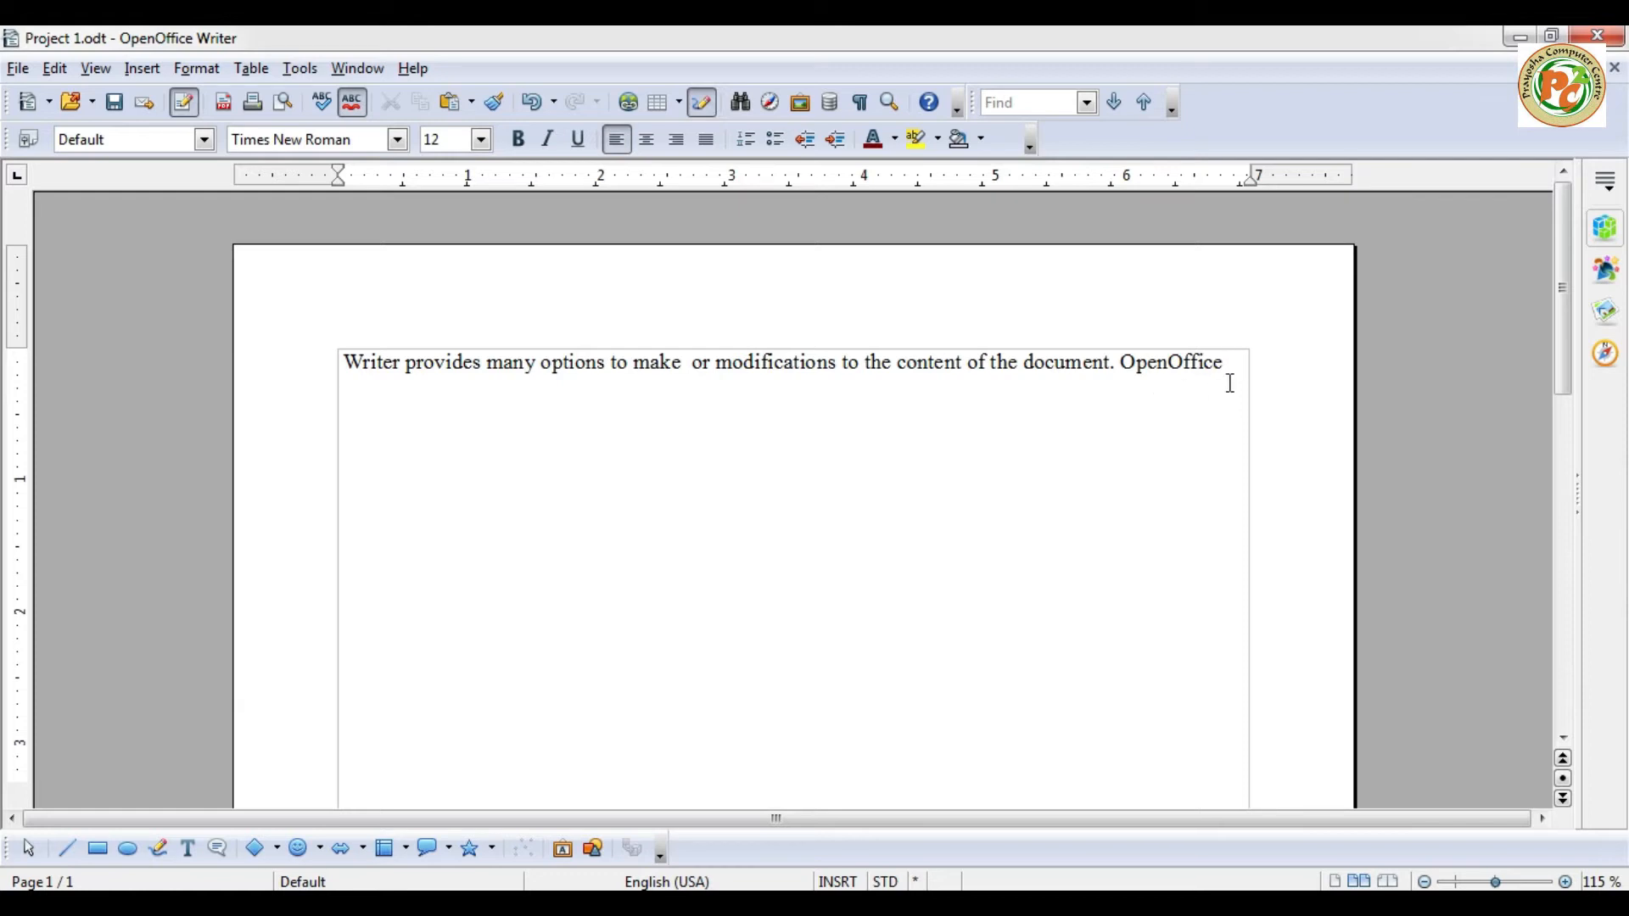
Undo the cut and paste of the word "OpenOffice".
{"action": "left_click", "coordinate": [56, 71]}
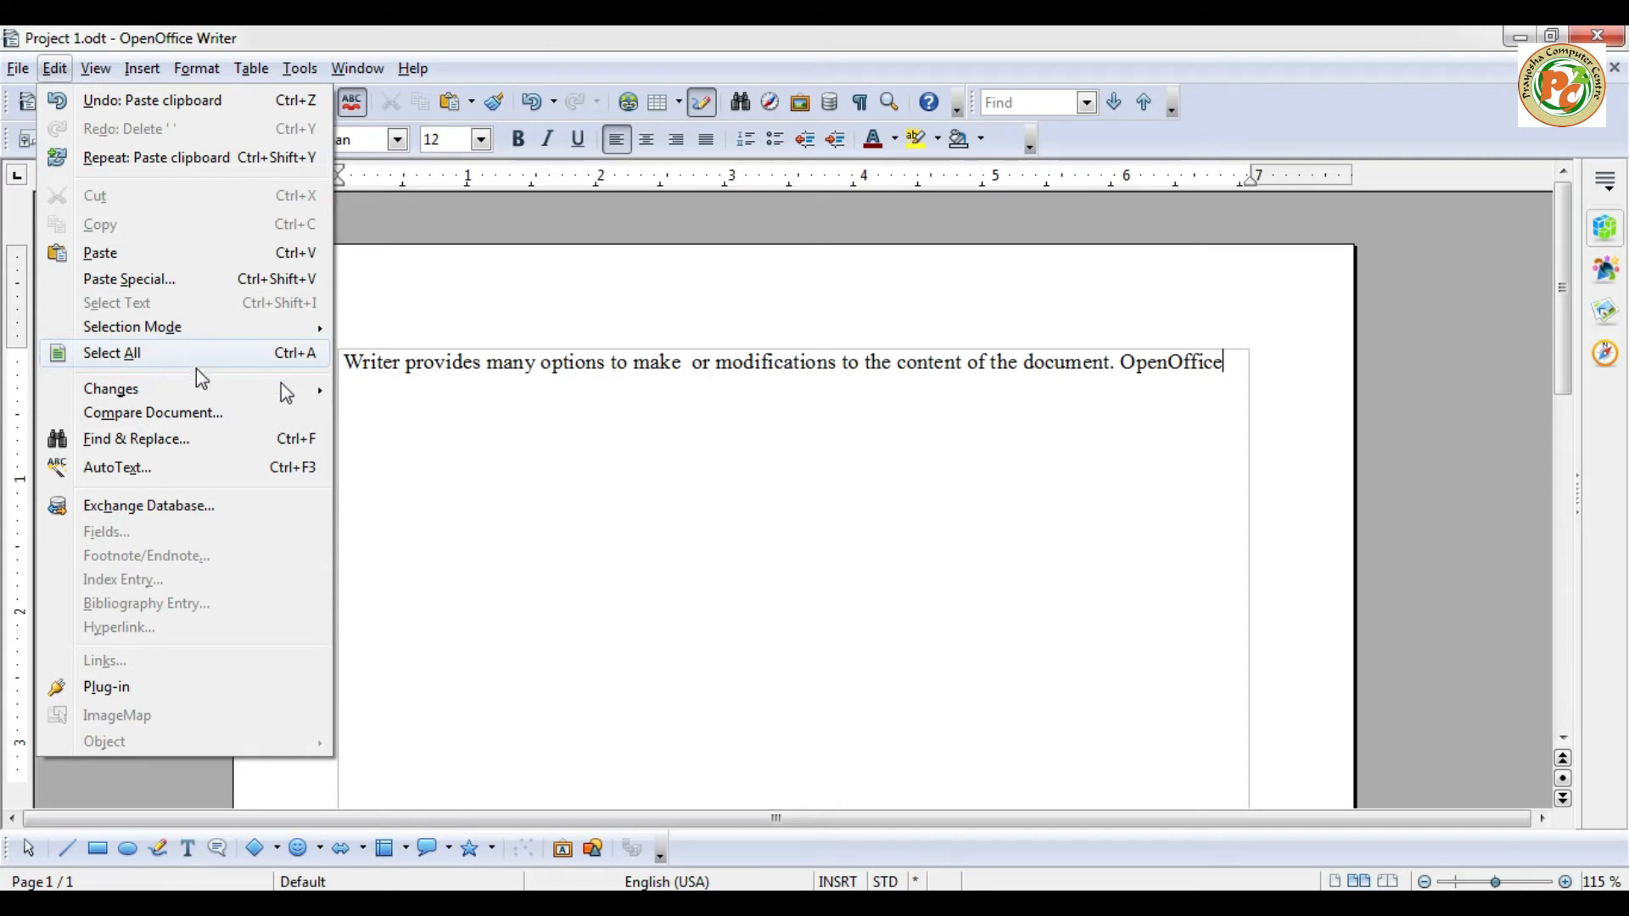
{"action": "left_click", "coordinate": [565, 478]}
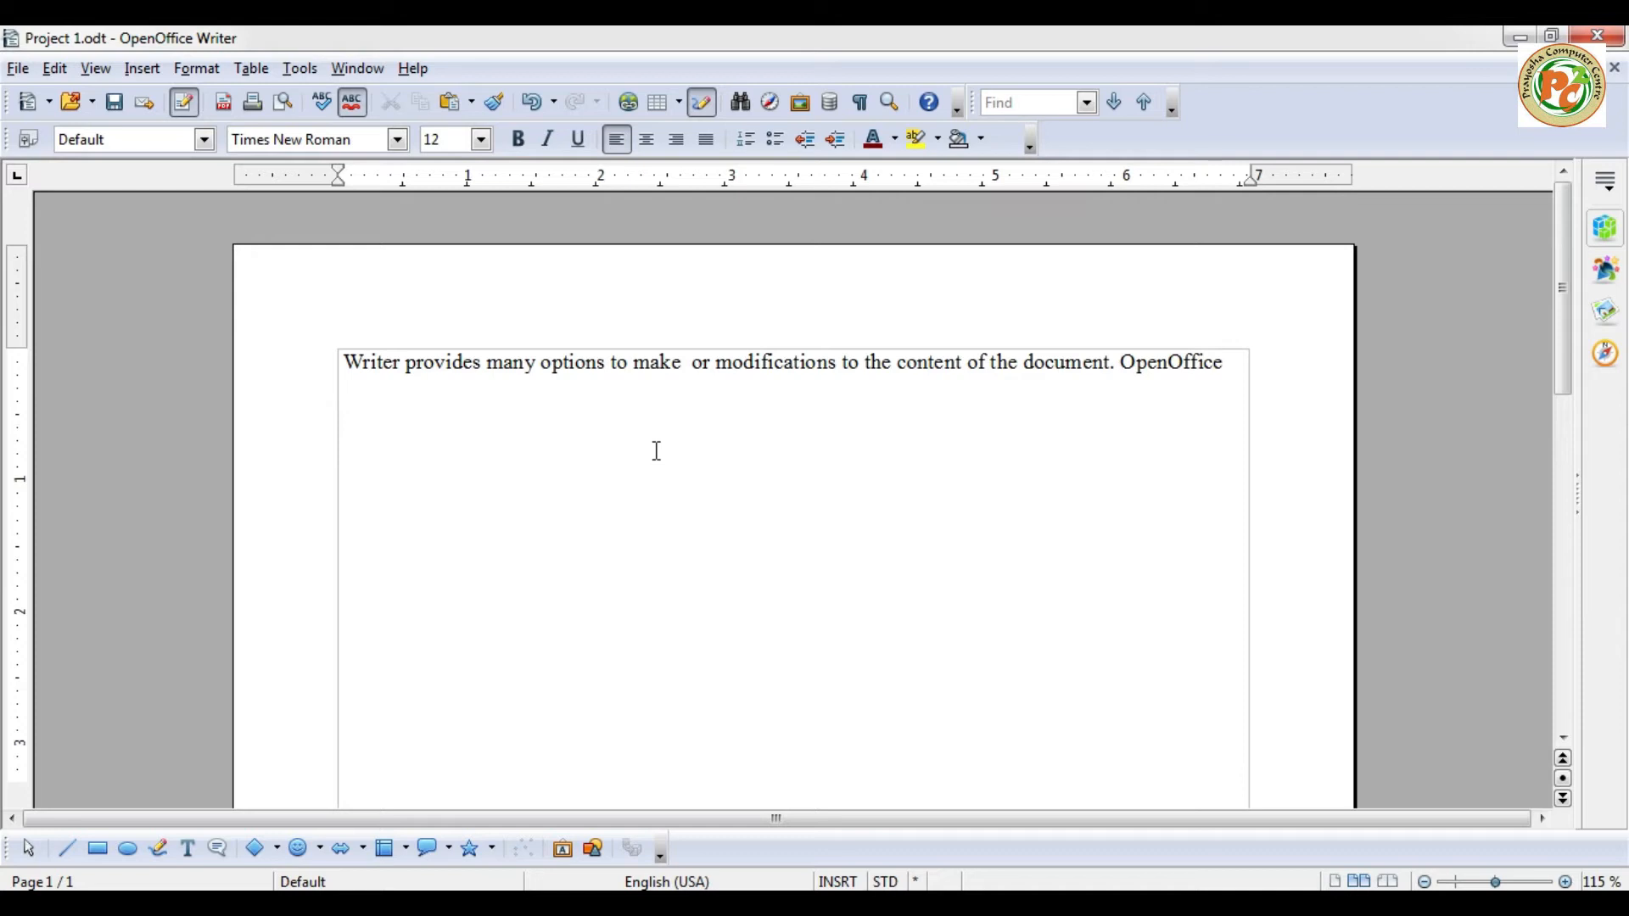
{"action": "left_click_drag", "start_coordinate": [1223, 363], "coordinate": [389, 360]}
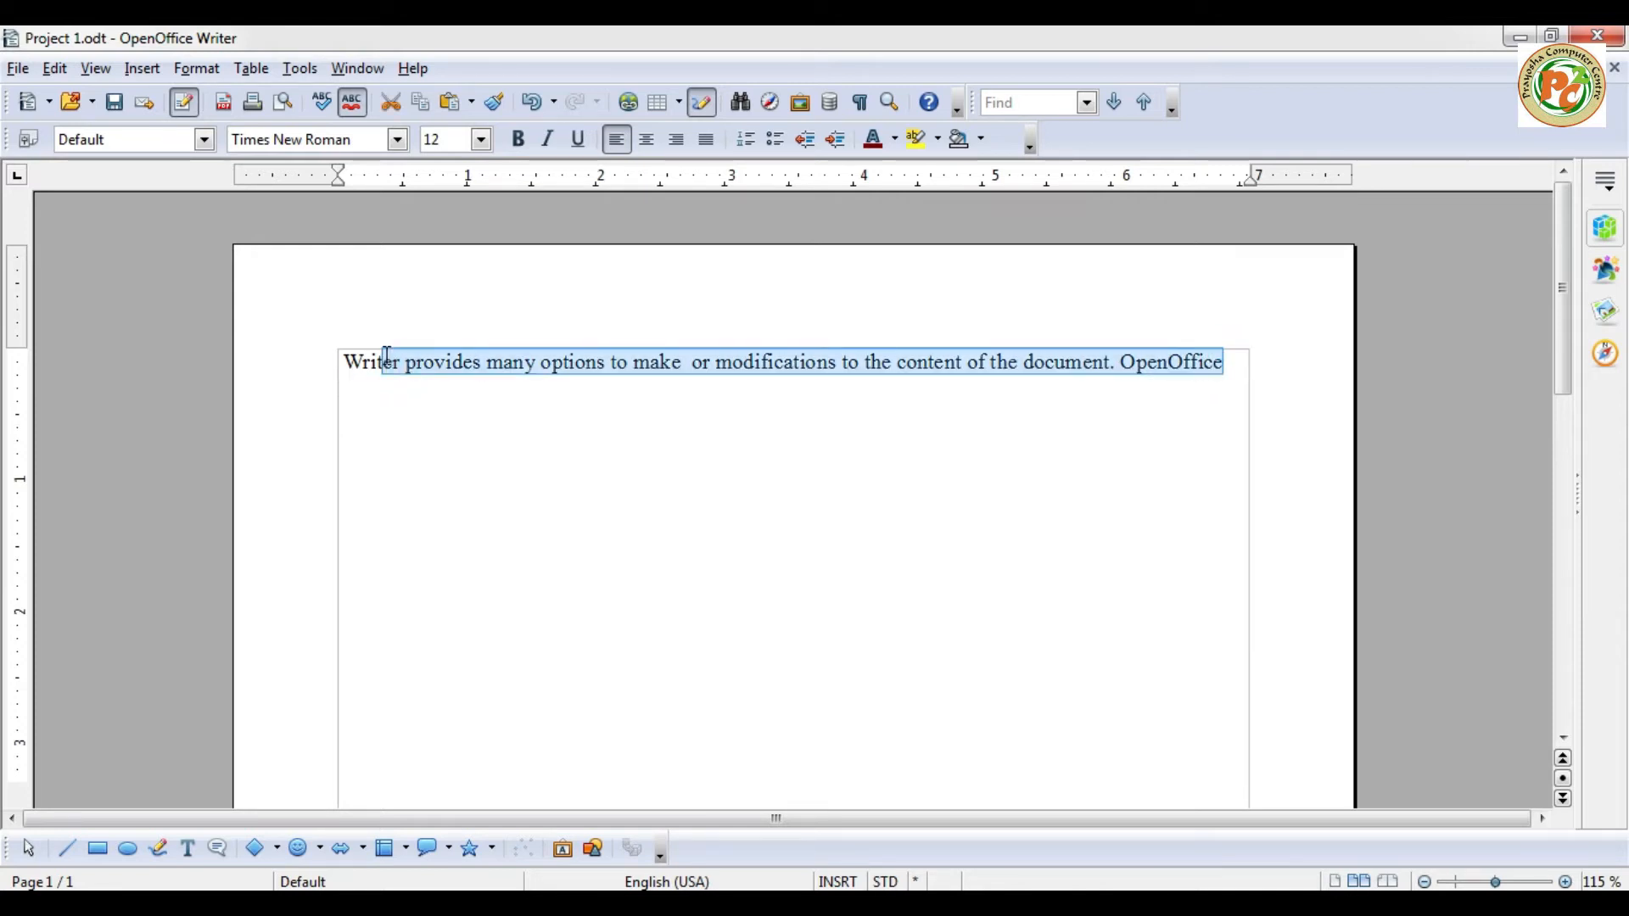
{"action": "key", "text": "ctrl+z"}
{"action": "key", "text": "ctrl+y"}
{"action": "left_click", "coordinate": [343, 357]}
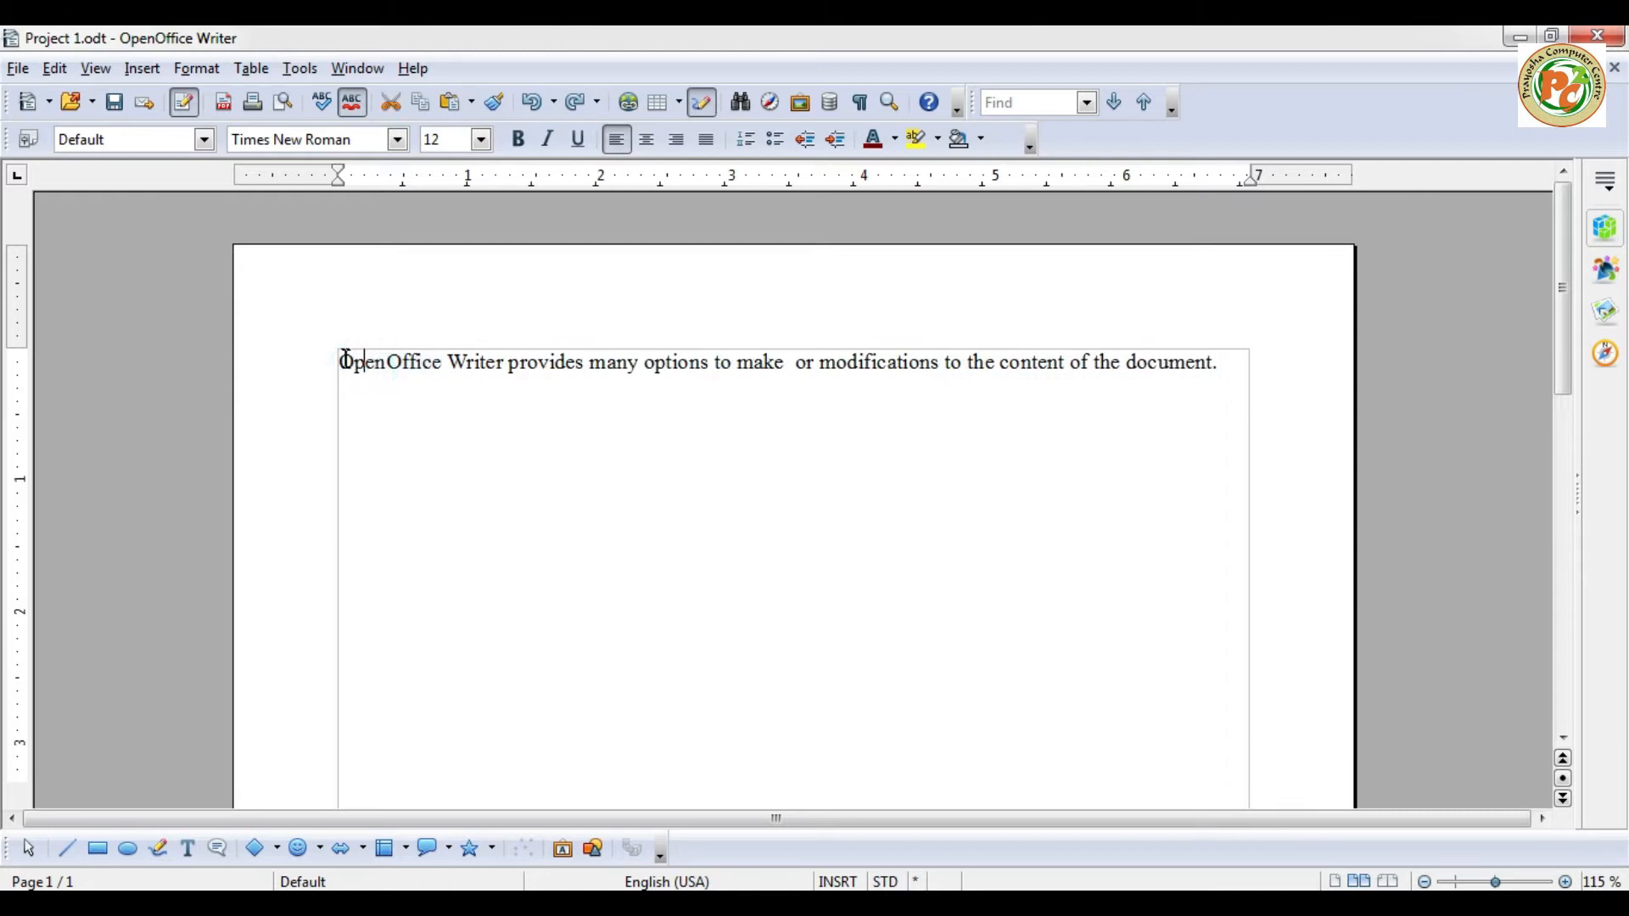
Copy the whole sentence, paste it below with an empty line in between, and insert a page break after it.
{"action": "left_click_drag", "start_coordinate": [352, 353], "coordinate": [1226, 363]}
{"action": "key", "text": "ctrl+c"}
{"action": "key", "text": "Right"}
{"action": "key", "text": "Return"}
{"action": "key", "text": "Return"}
{"action": "key", "text": "ctrl+v"}
{"action": "key", "text": "Return"}
{"action": "key", "text": "ctrl+Return"}
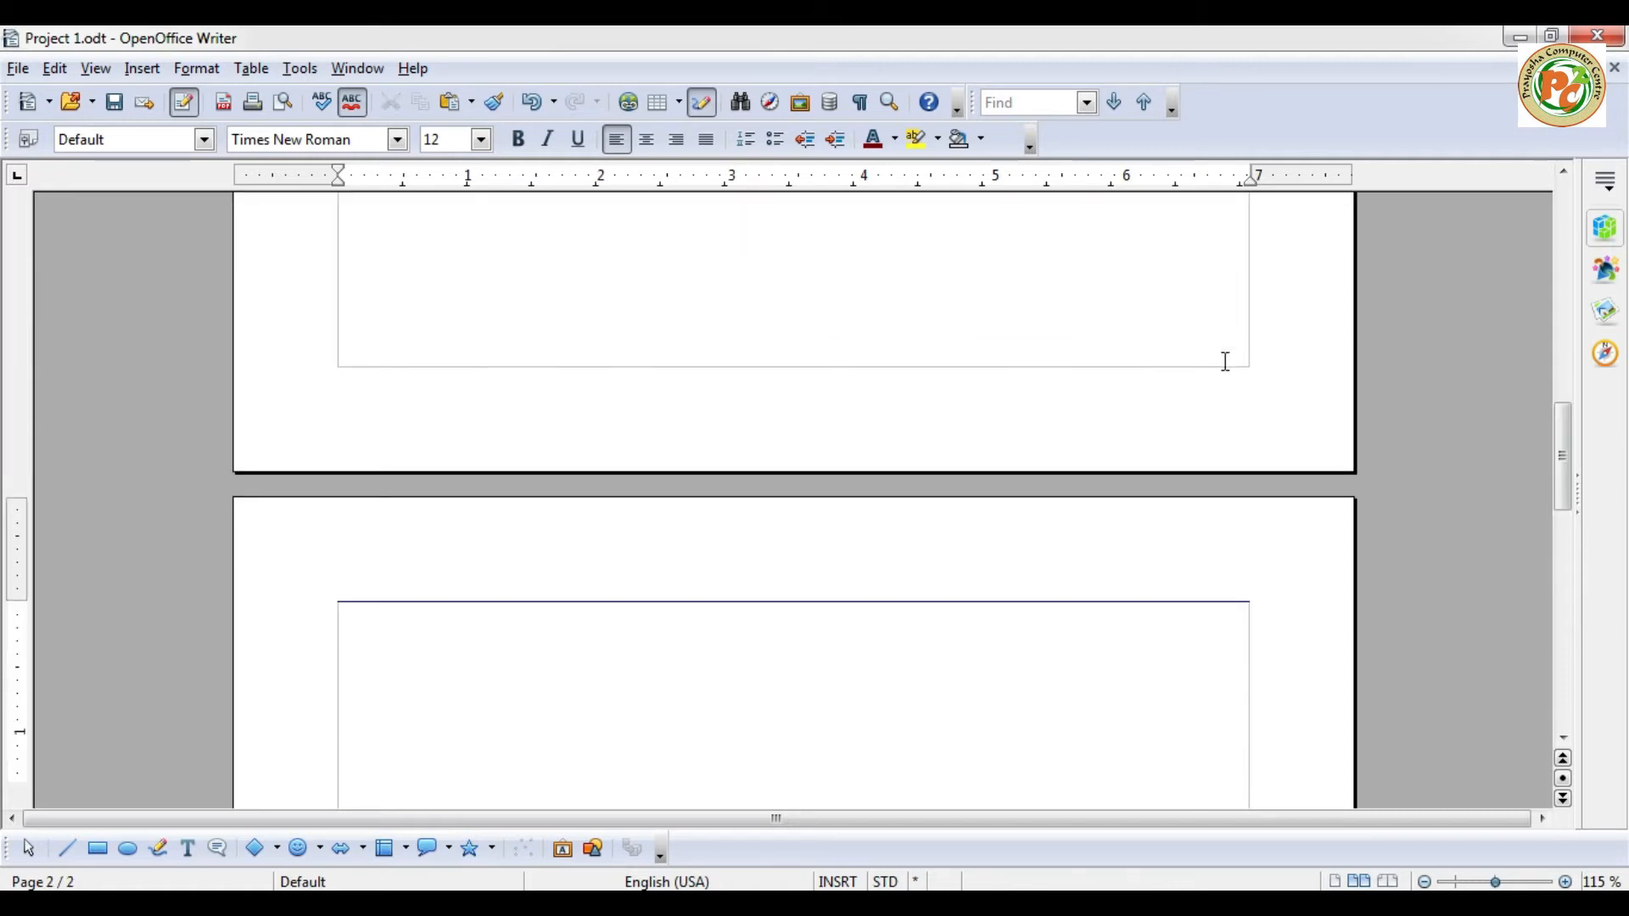
Paste three more copies of the sentence below the second one on the first page, separated by empty lines.
{"action": "scroll", "coordinate": [833, 348], "scroll_direction": "up", "scroll_amount": 5}
{"action": "scroll", "coordinate": [569, 437], "scroll_direction": "up", "scroll_amount": 5}
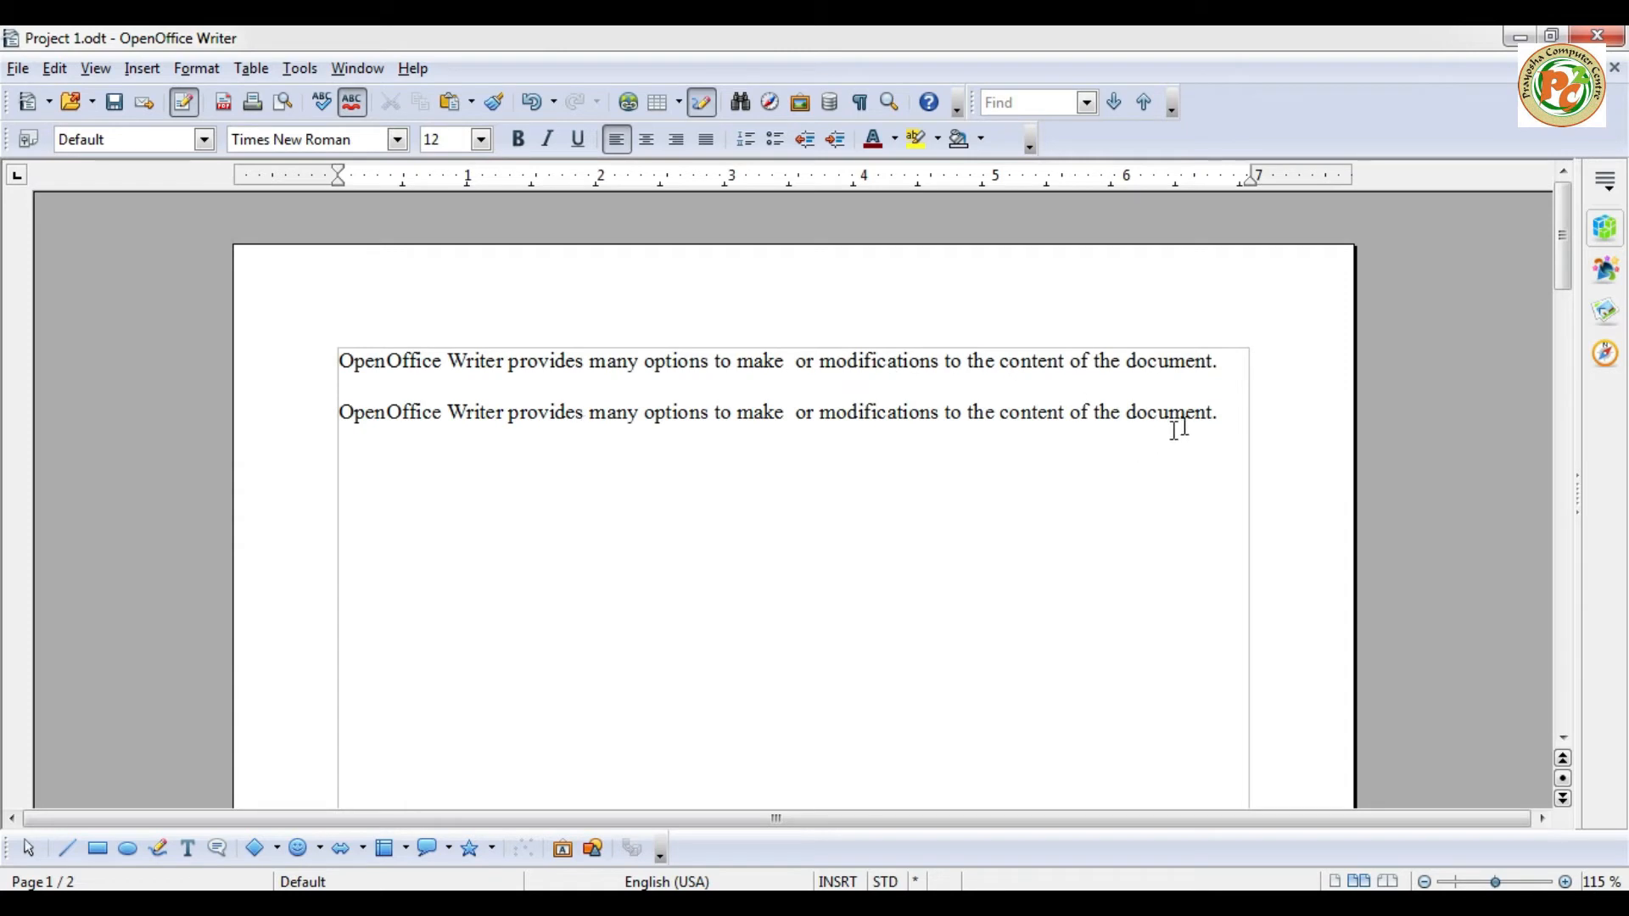
{"action": "left_click", "coordinate": [1236, 421]}
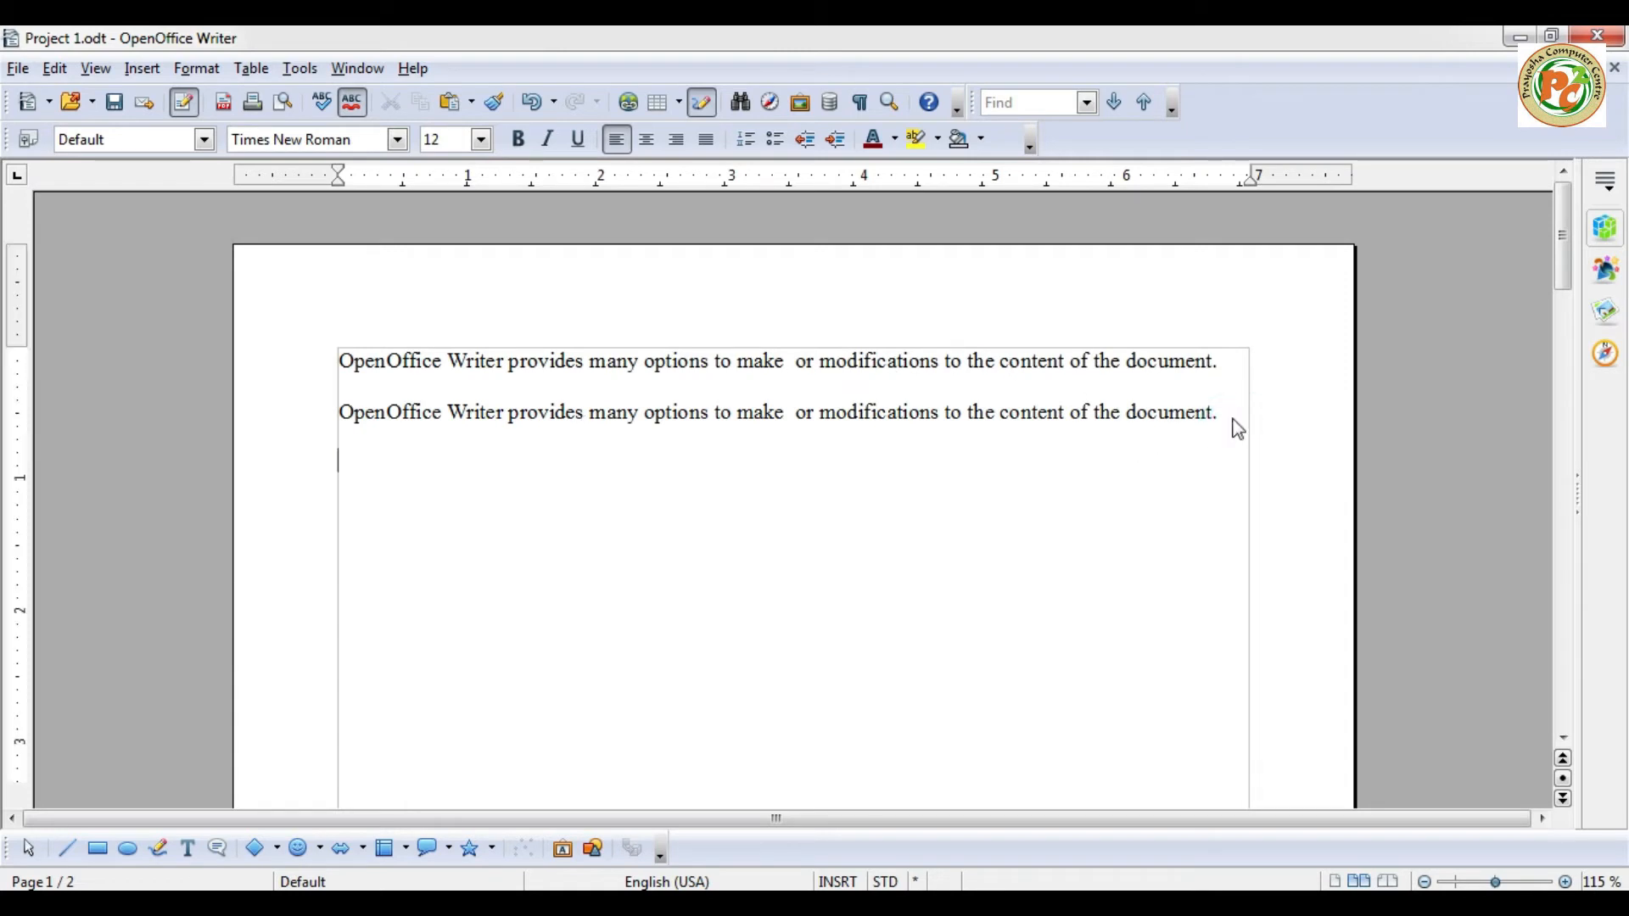
{"action": "key", "text": "ctrl+v"}
{"action": "key", "text": "Return"}
{"action": "key", "text": "ctrl+v"}
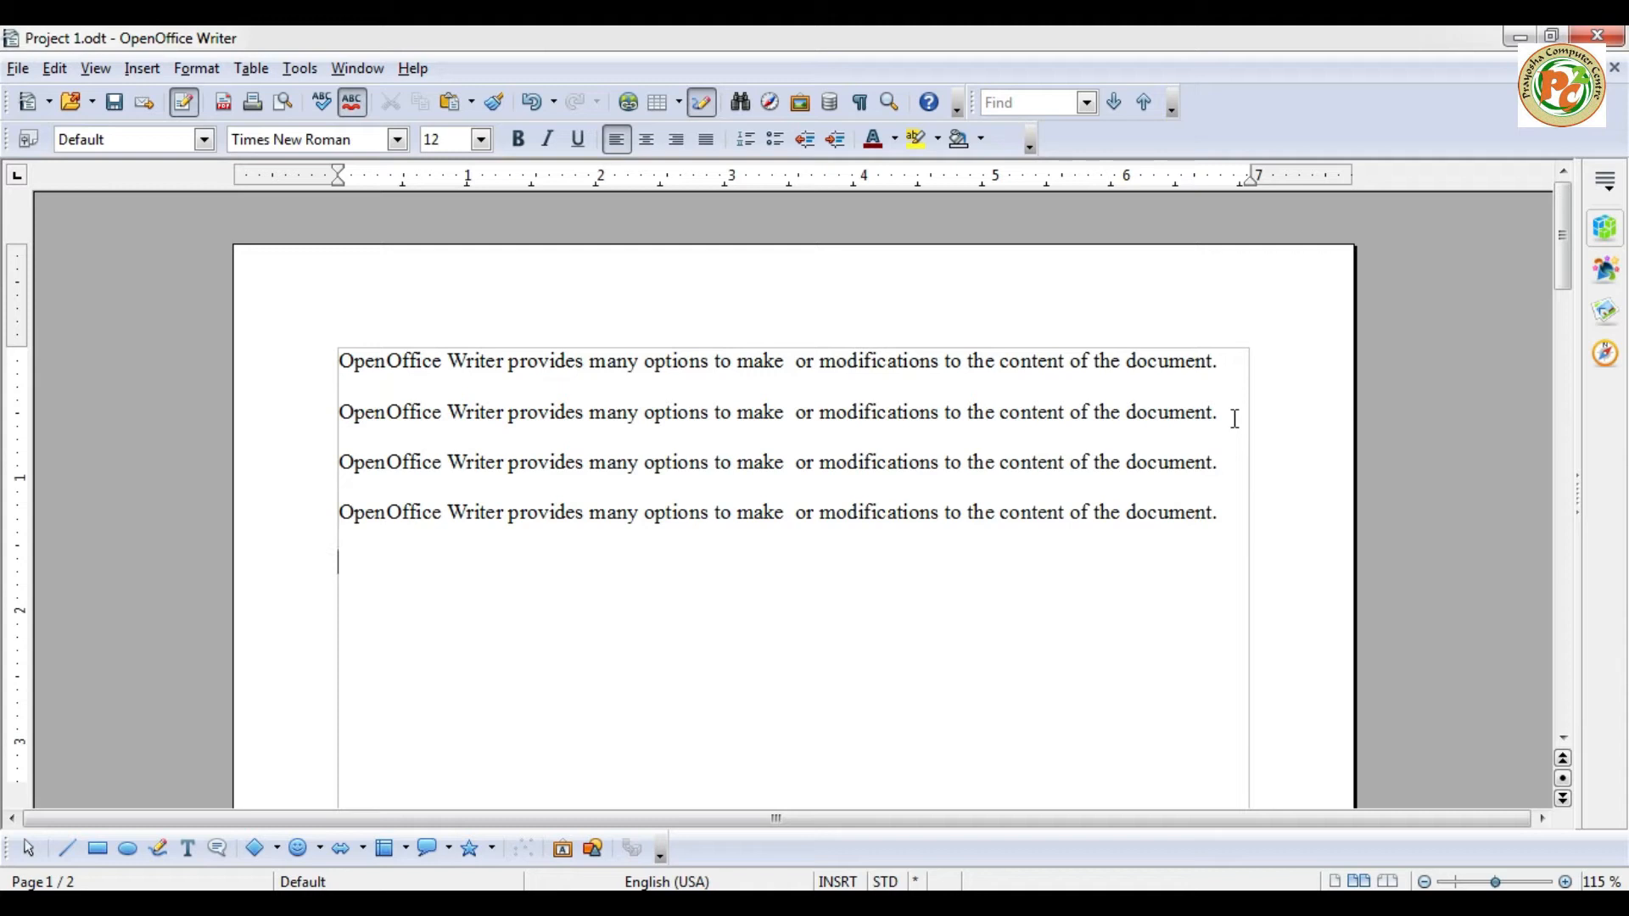
{"action": "key", "text": "ctrl+v"}
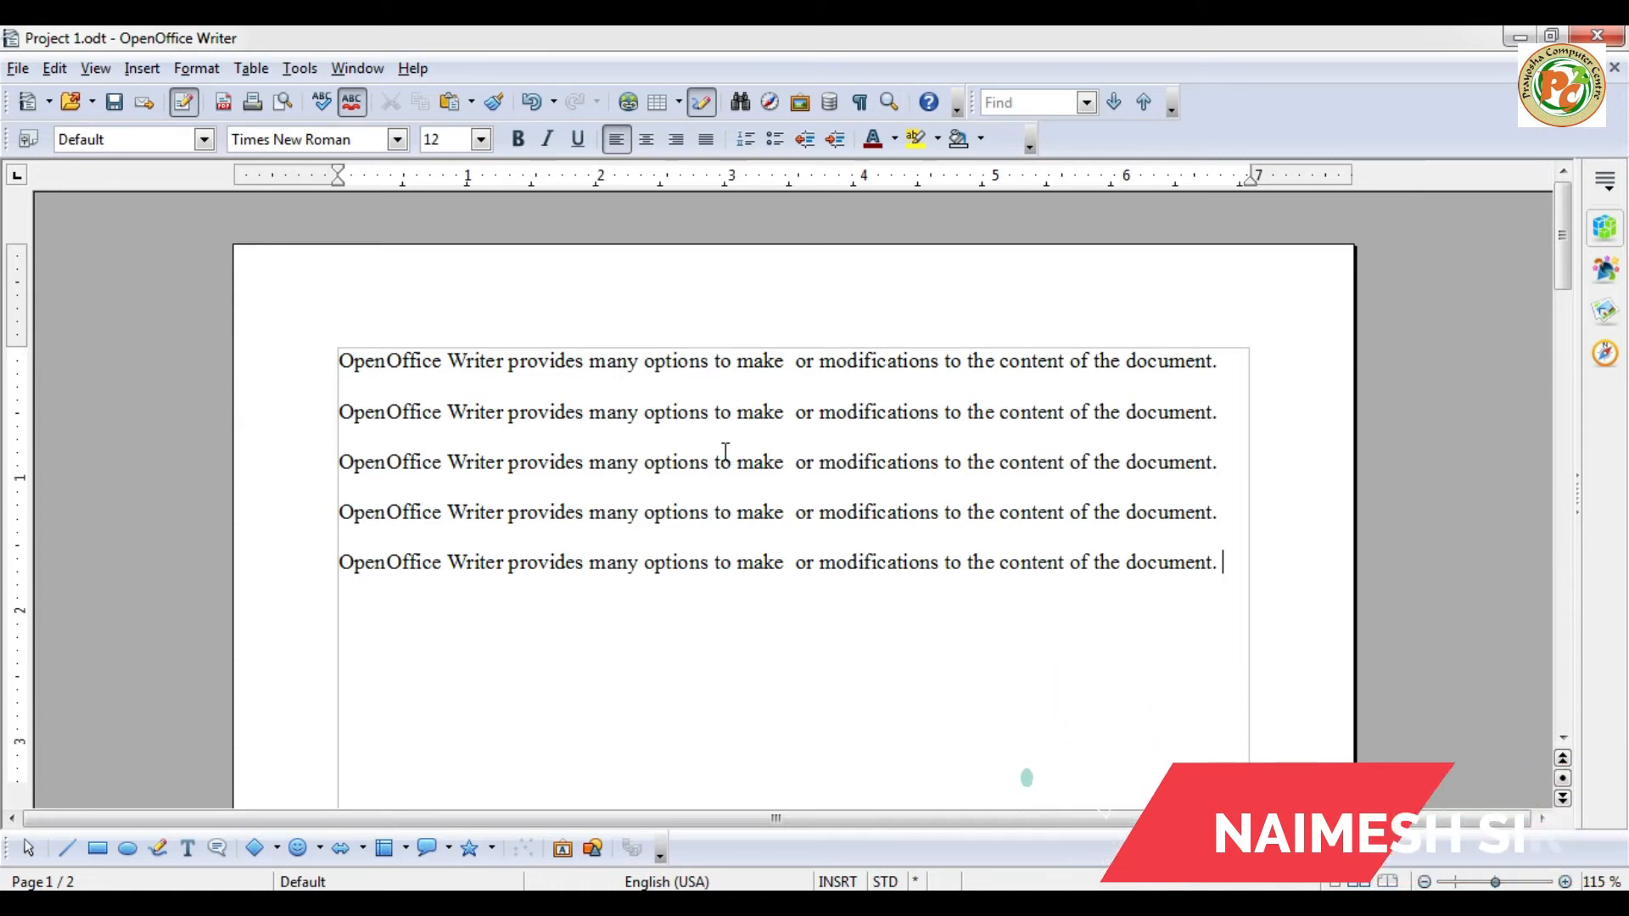
Use Find & Replace to find all occurrences of "make" in the document, with the dialog moved off the text.
{"action": "key", "text": "ctrl+h"}
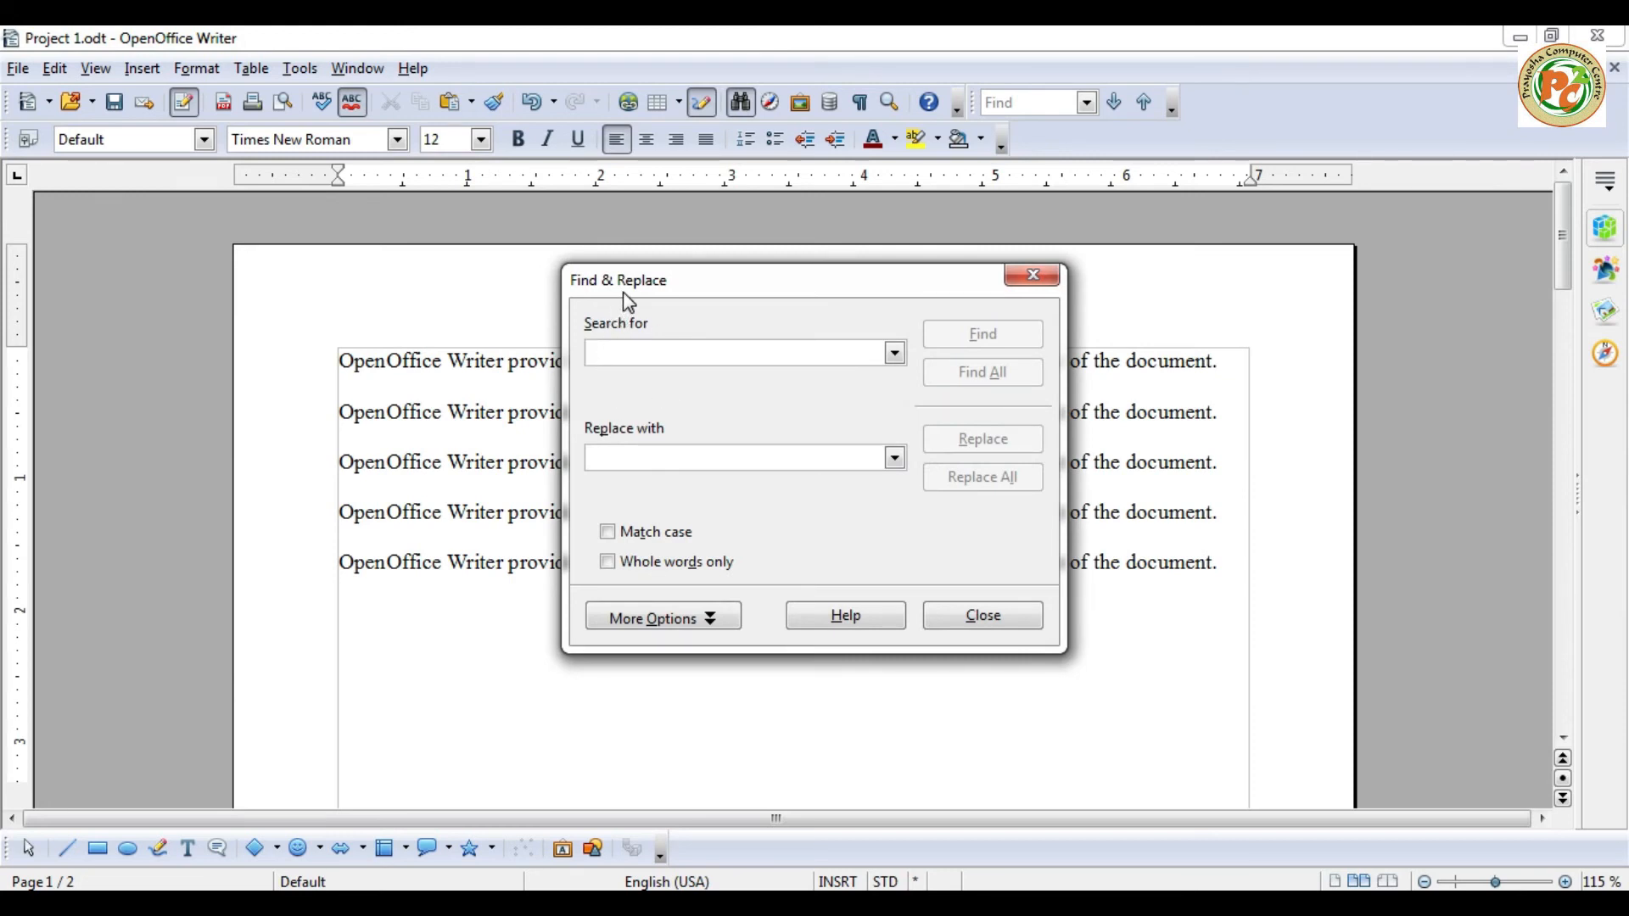
{"action": "left_click", "coordinate": [1030, 272]}
{"action": "left_click", "coordinate": [54, 67]}
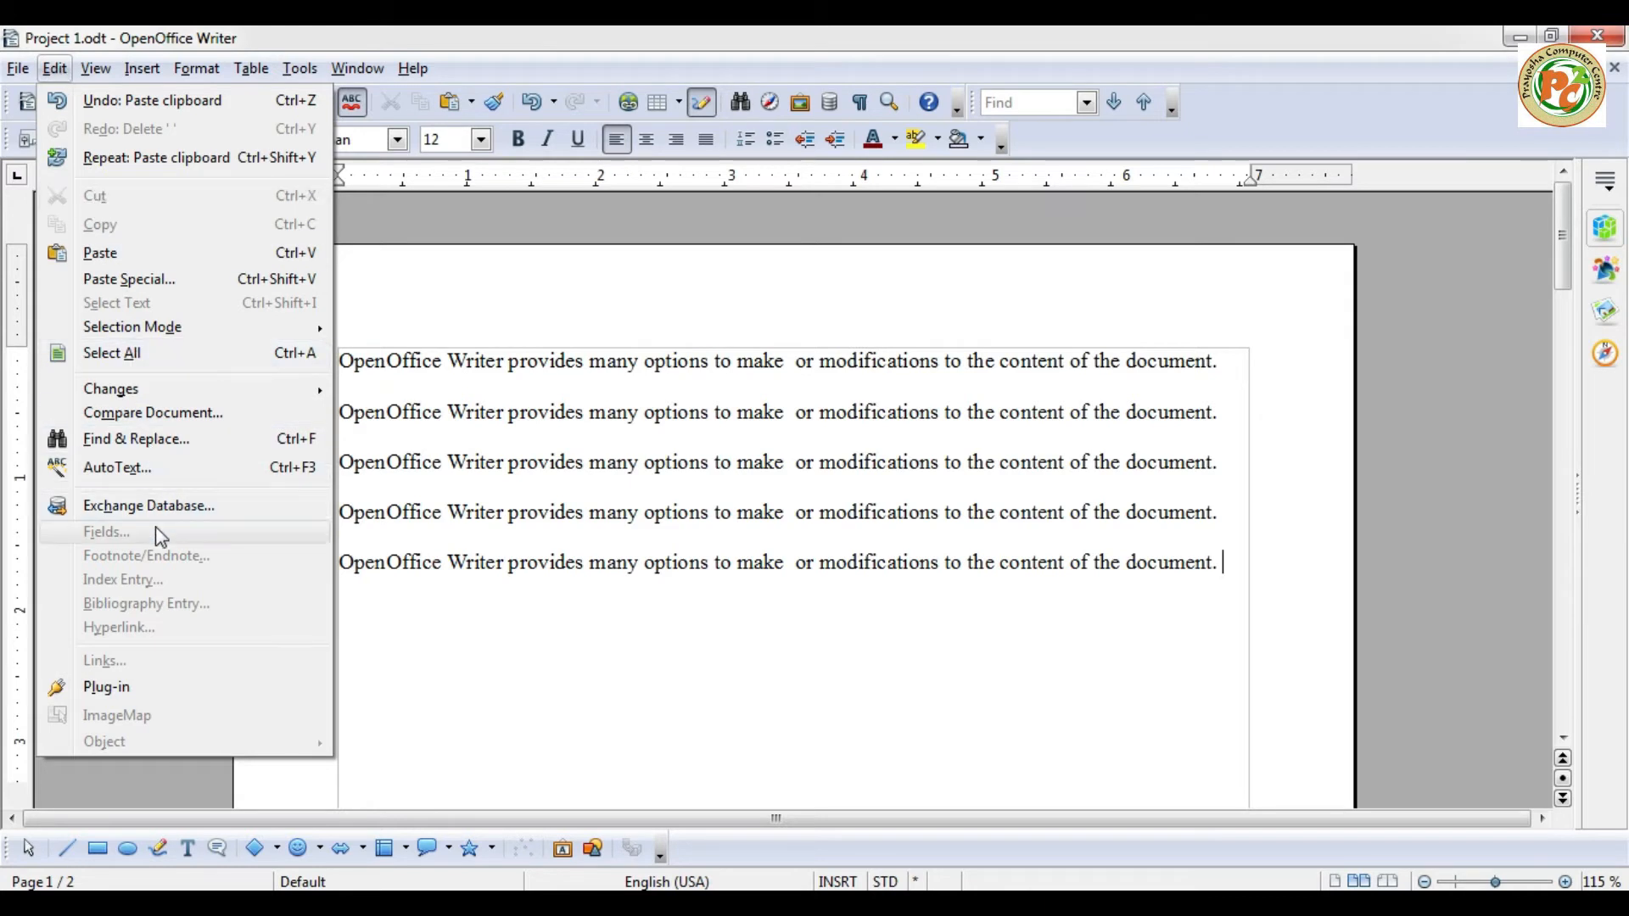
{"action": "left_click", "coordinate": [163, 447]}
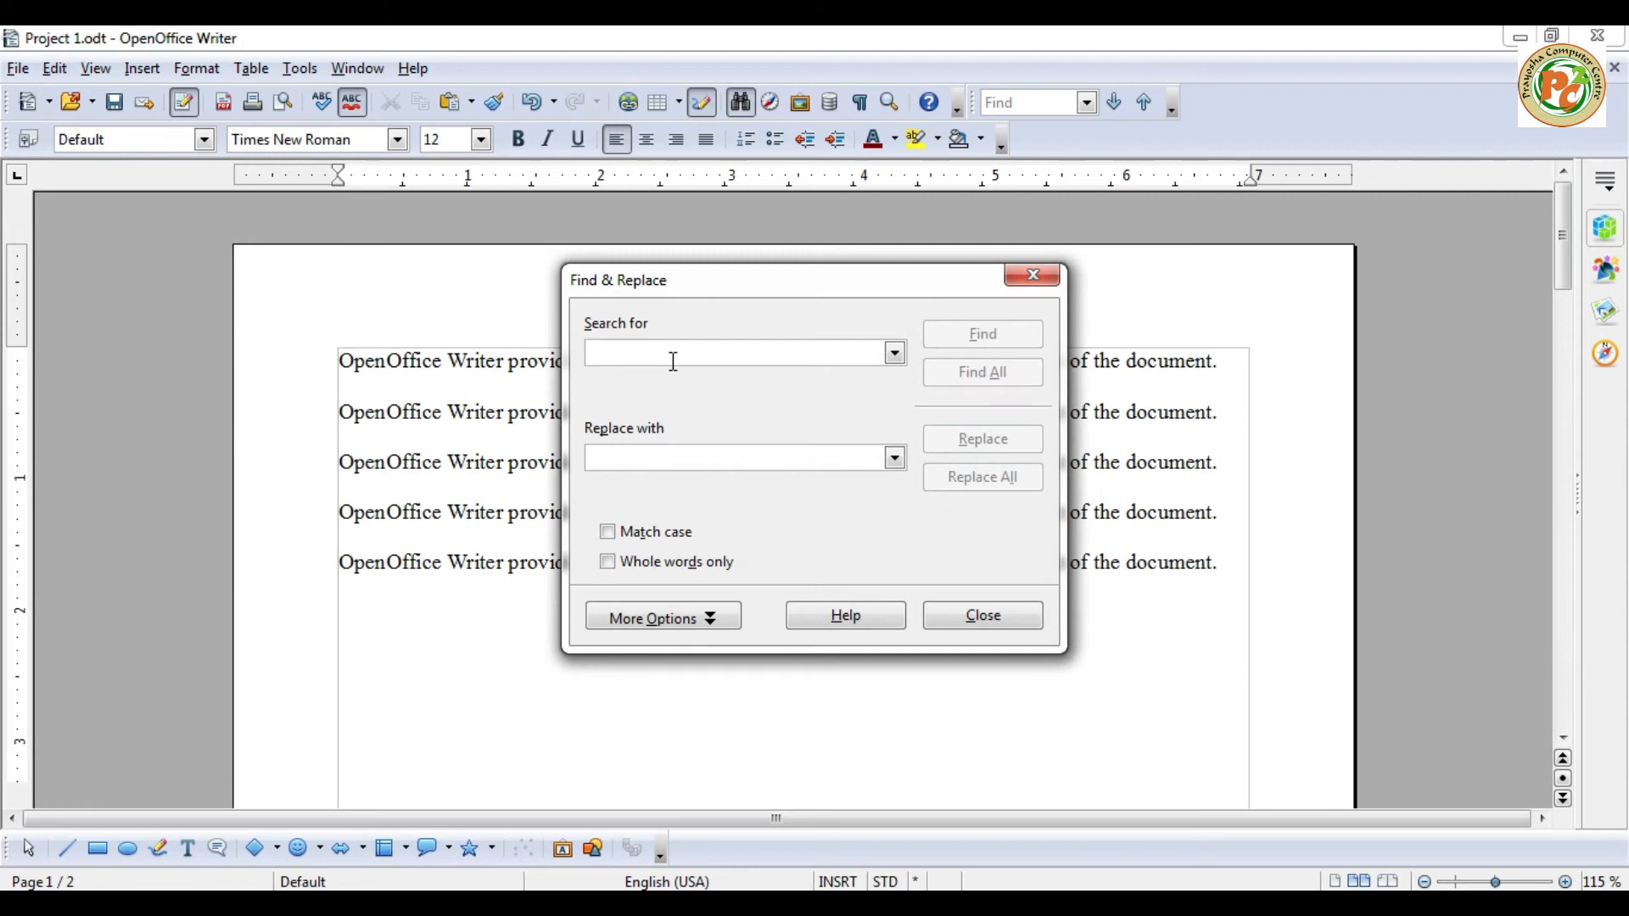
{"action": "left_click_drag", "start_coordinate": [684, 294], "coordinate": [1182, 339]}
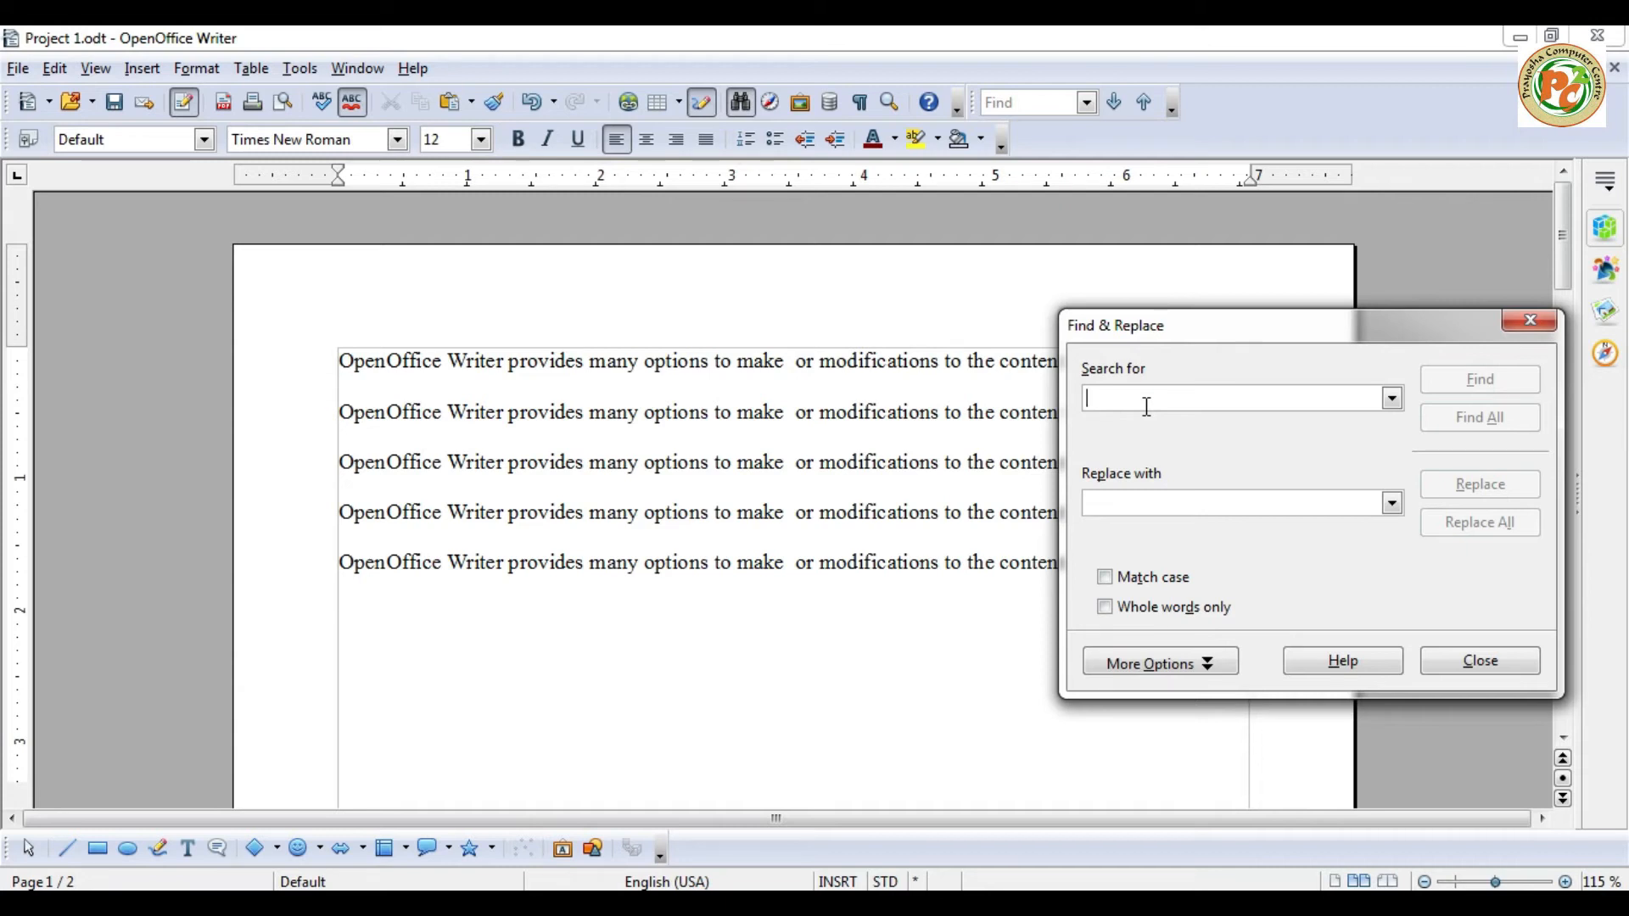
{"action": "type", "text": "make"}
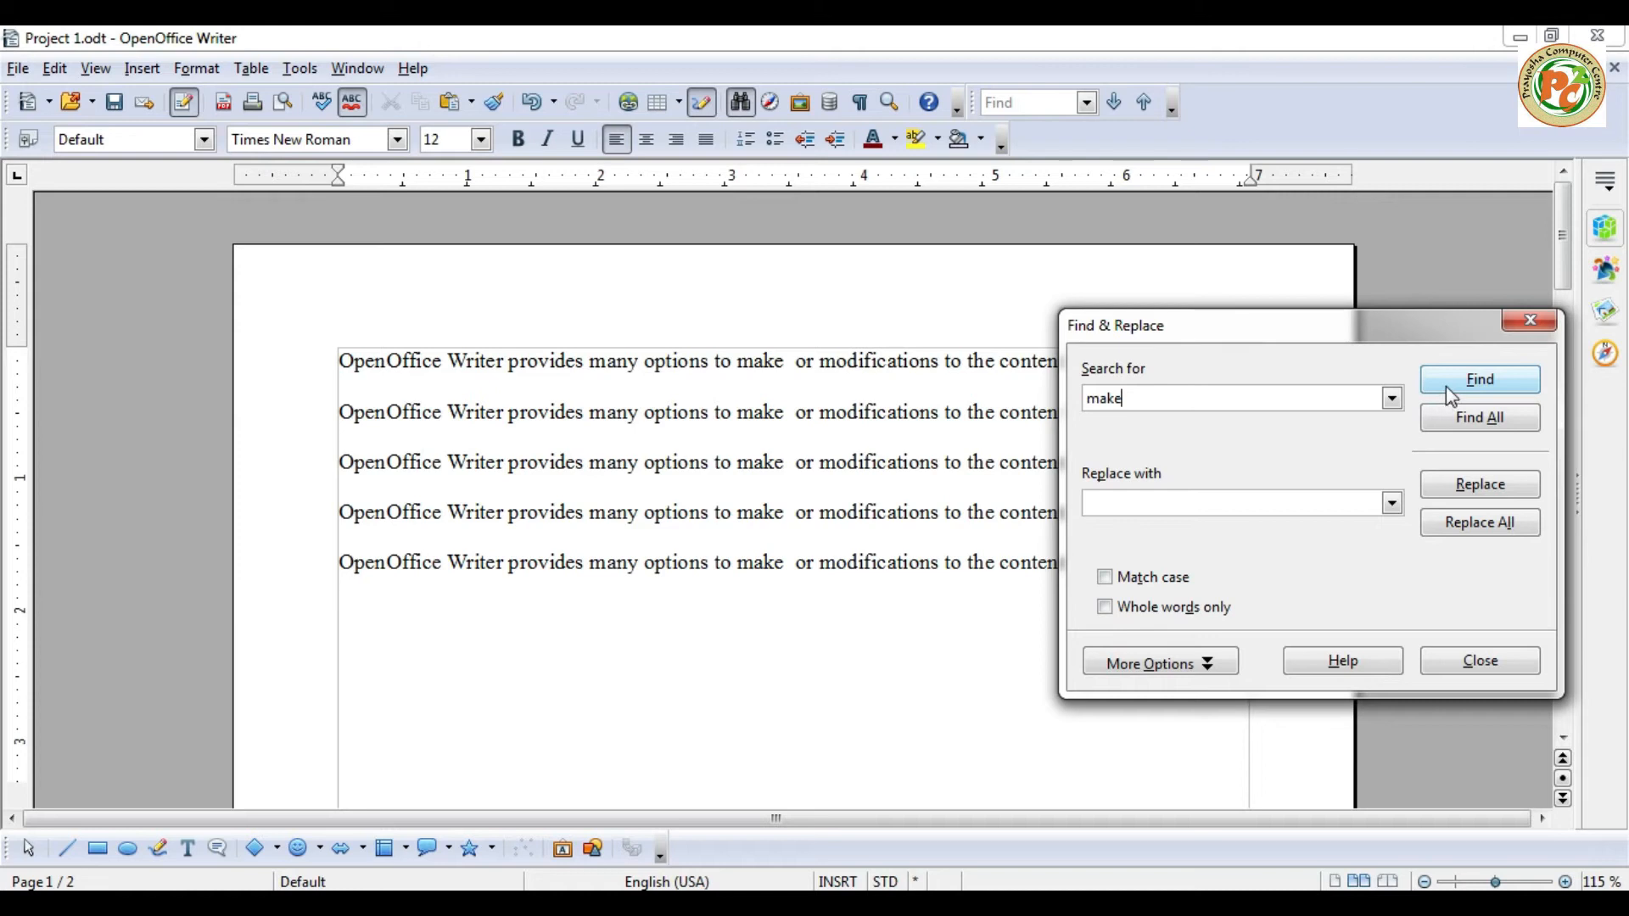
{"action": "left_click", "coordinate": [1463, 424]}
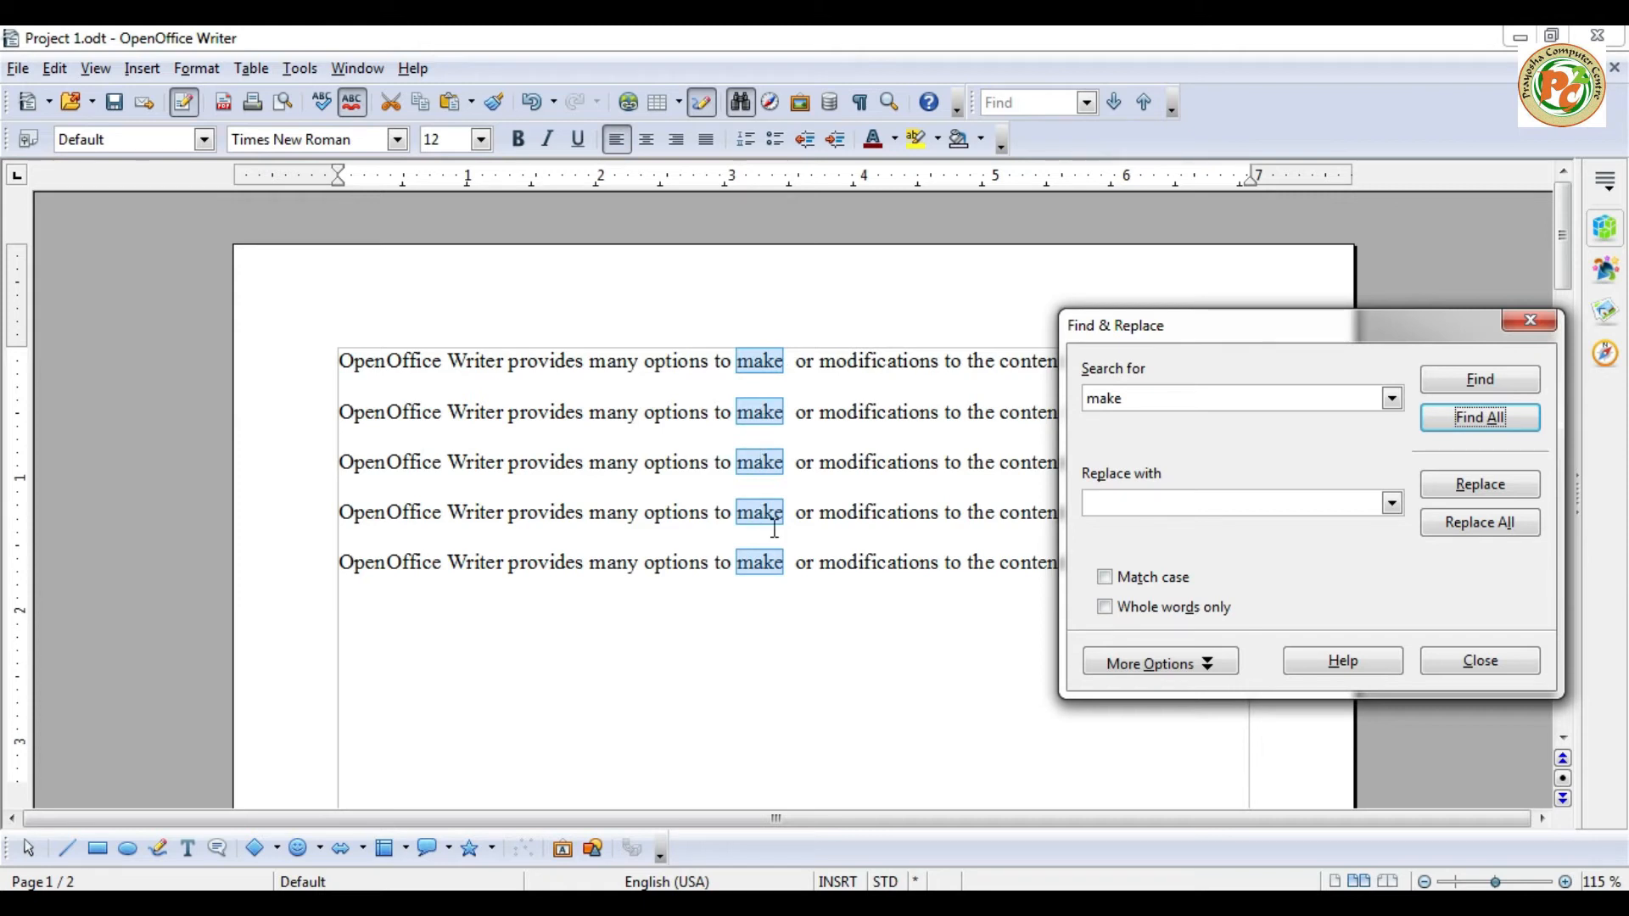
{"action": "left_click", "coordinate": [1485, 663]}
{"action": "left_click", "coordinate": [710, 628]}
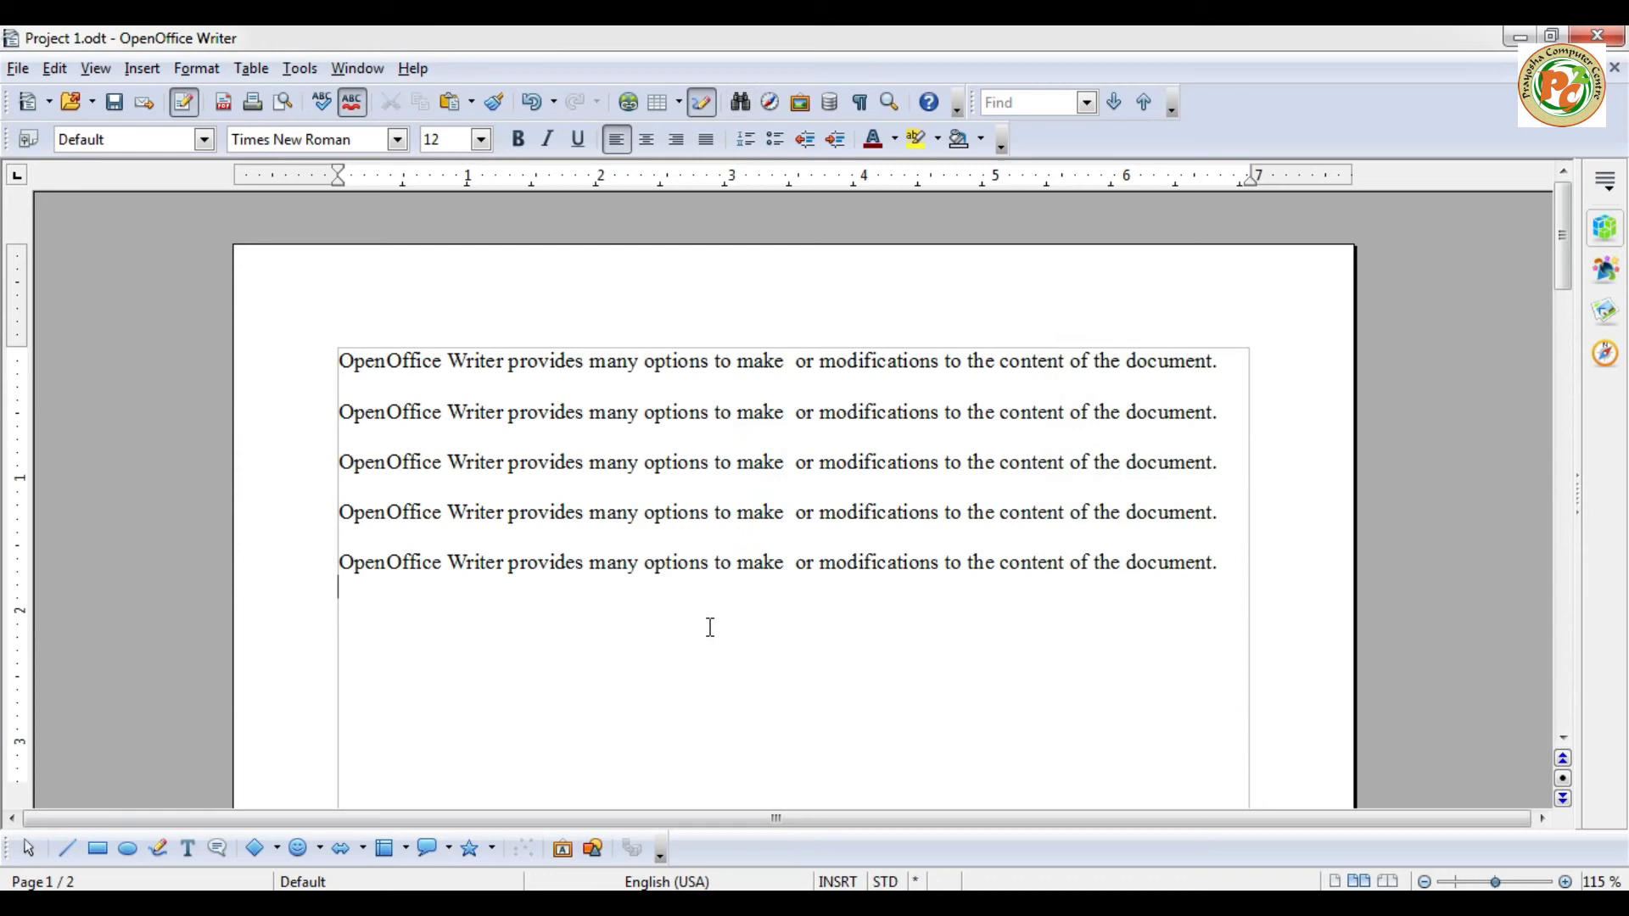
Find all occurrences of "the" in the document, and clear the selection in the text.
{"action": "key", "text": "ctrl+f"}
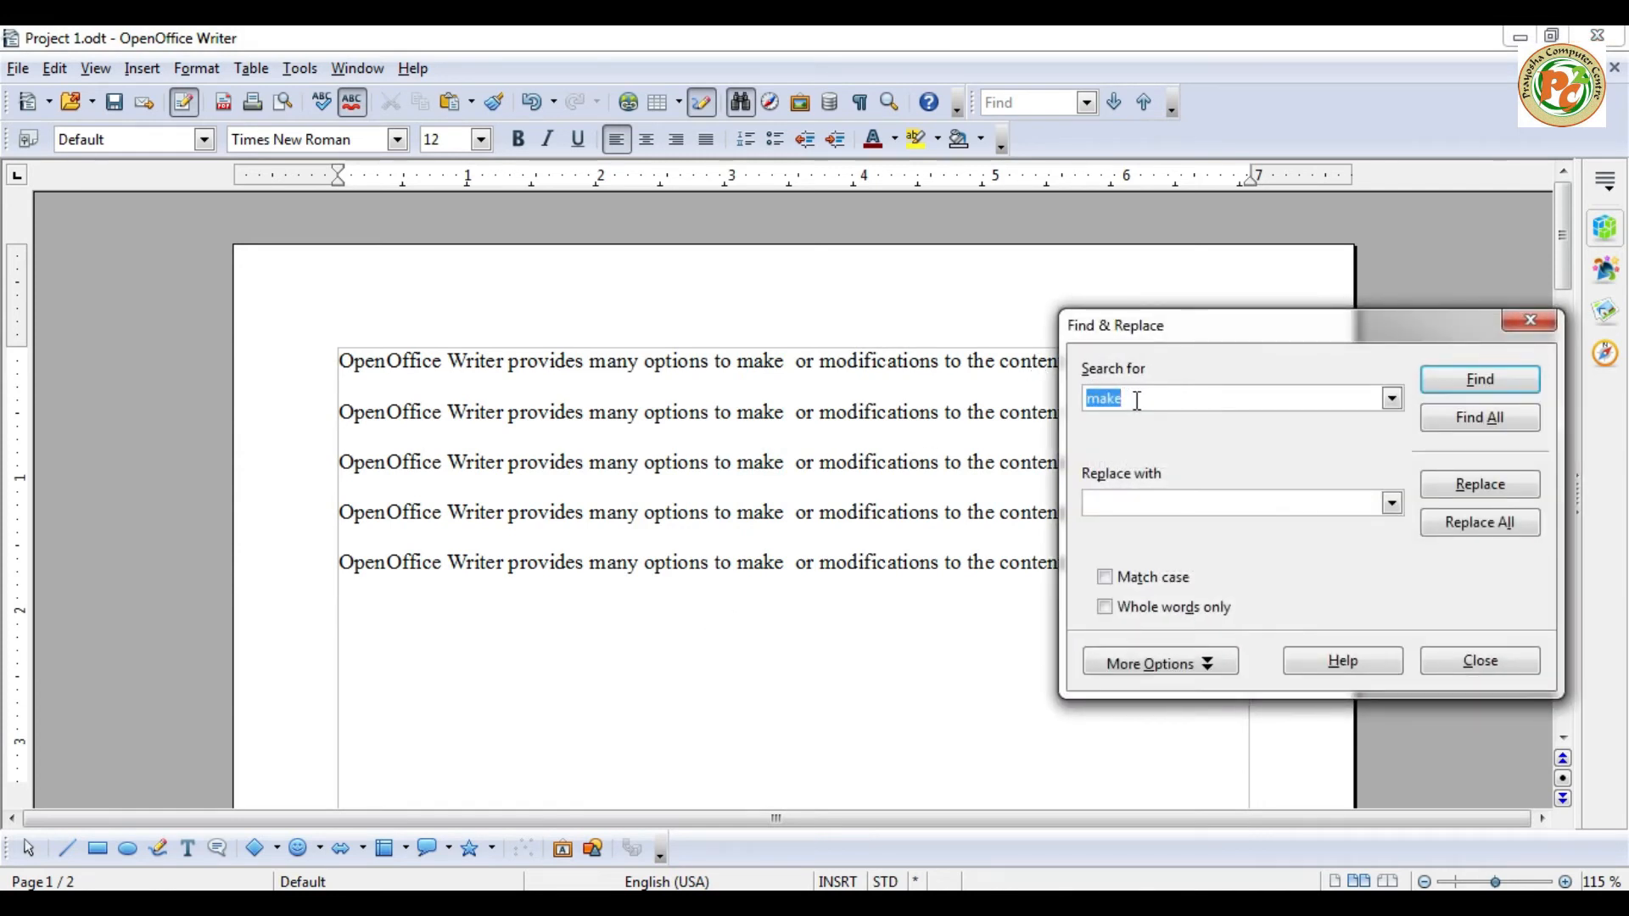
{"action": "type", "text": "the"}
{"action": "left_click", "coordinate": [1477, 429]}
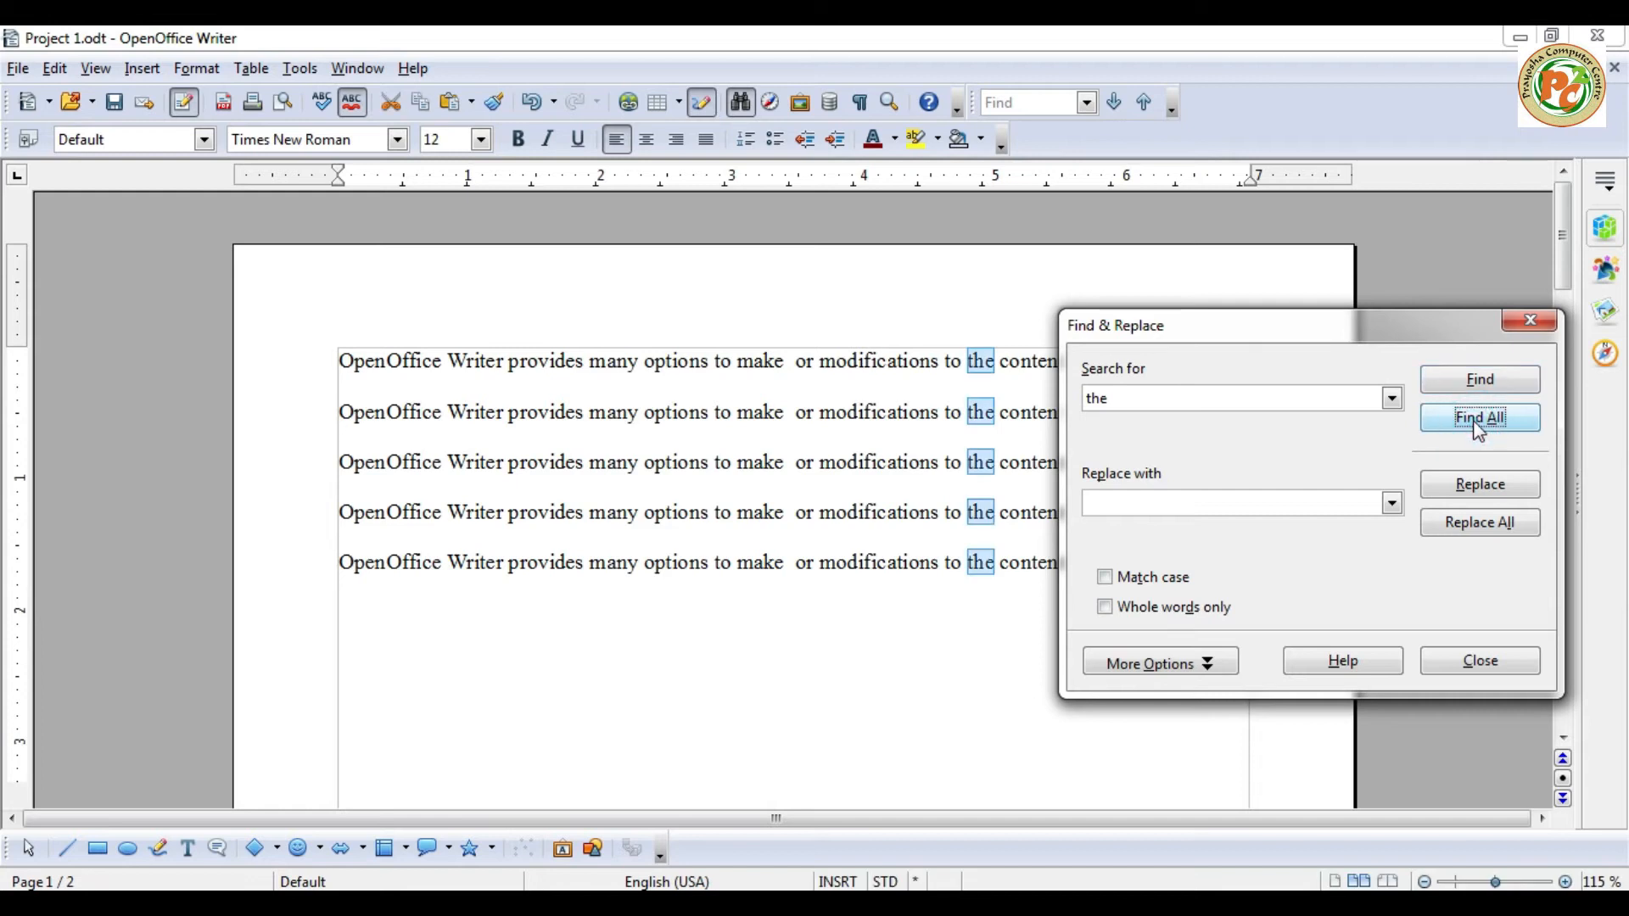
{"action": "left_click", "coordinate": [1473, 670]}
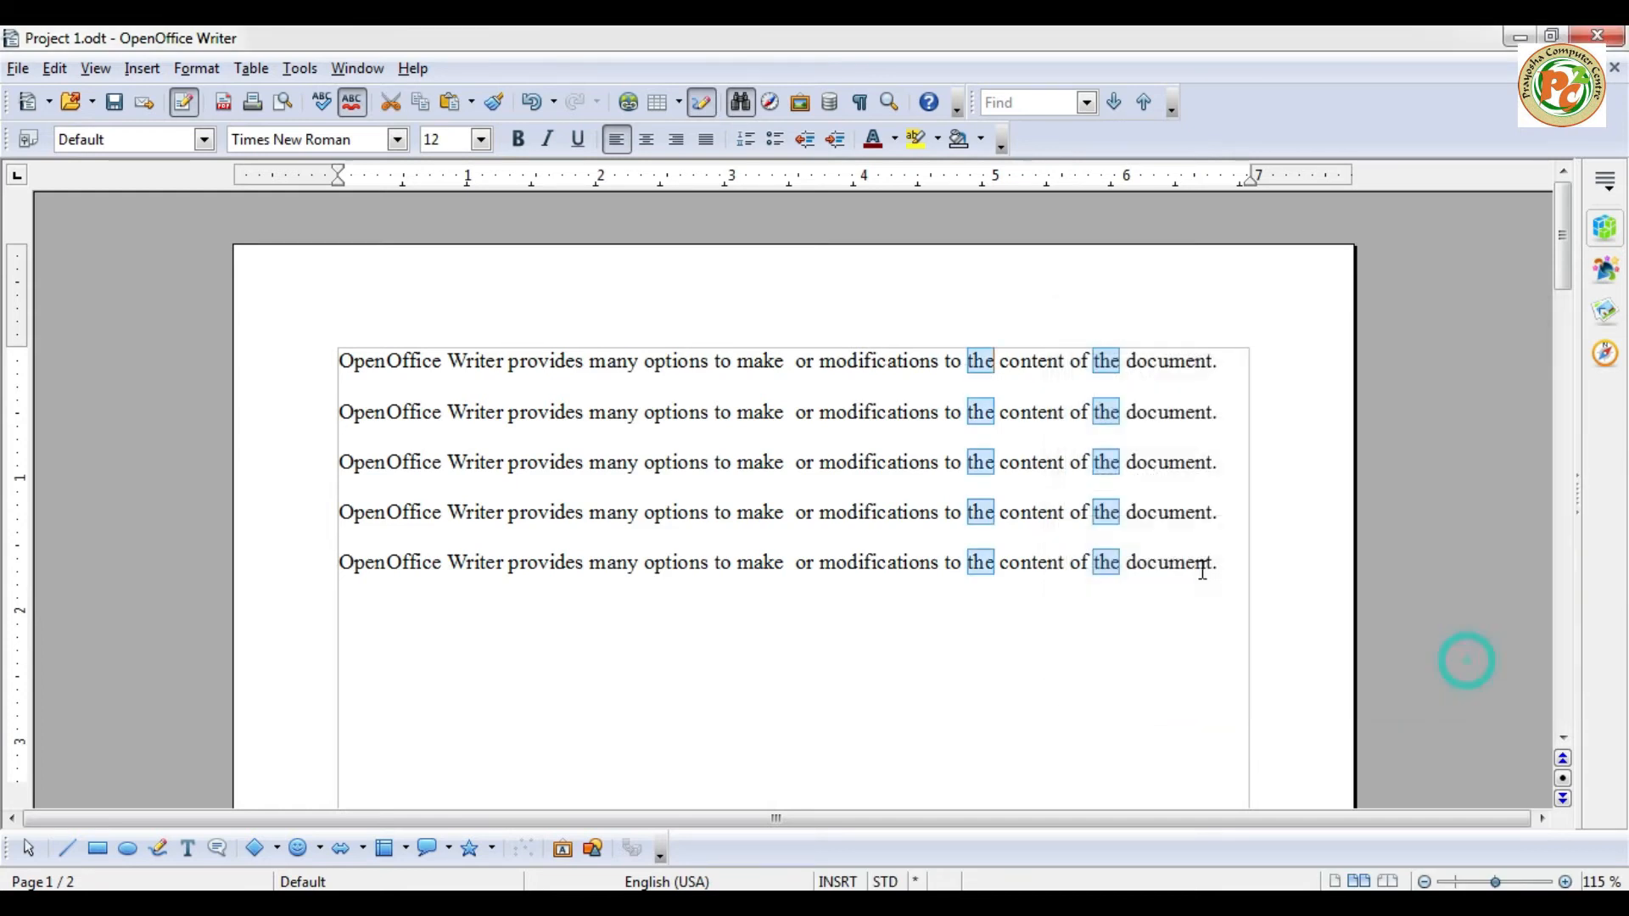
{"action": "left_click", "coordinate": [1045, 515]}
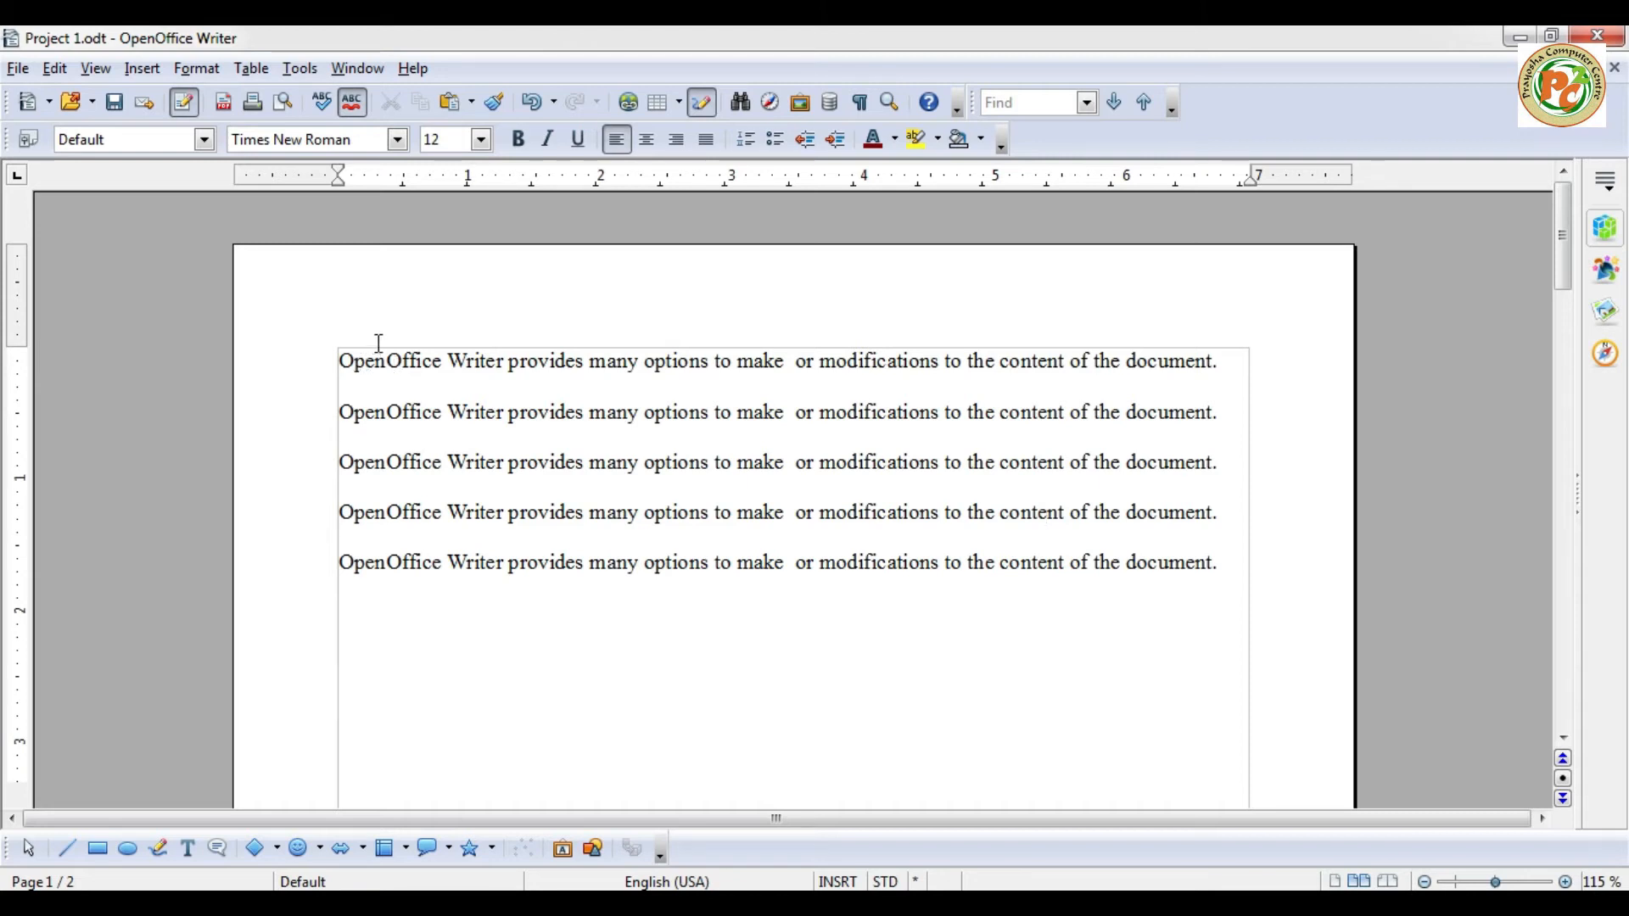
Replace all occurrences of "OpenOffice" in the document with "Microsoft Office" using Find & Replace.
{"action": "key", "text": "ctrl+h"}
{"action": "double_click", "coordinate": [1128, 399]}
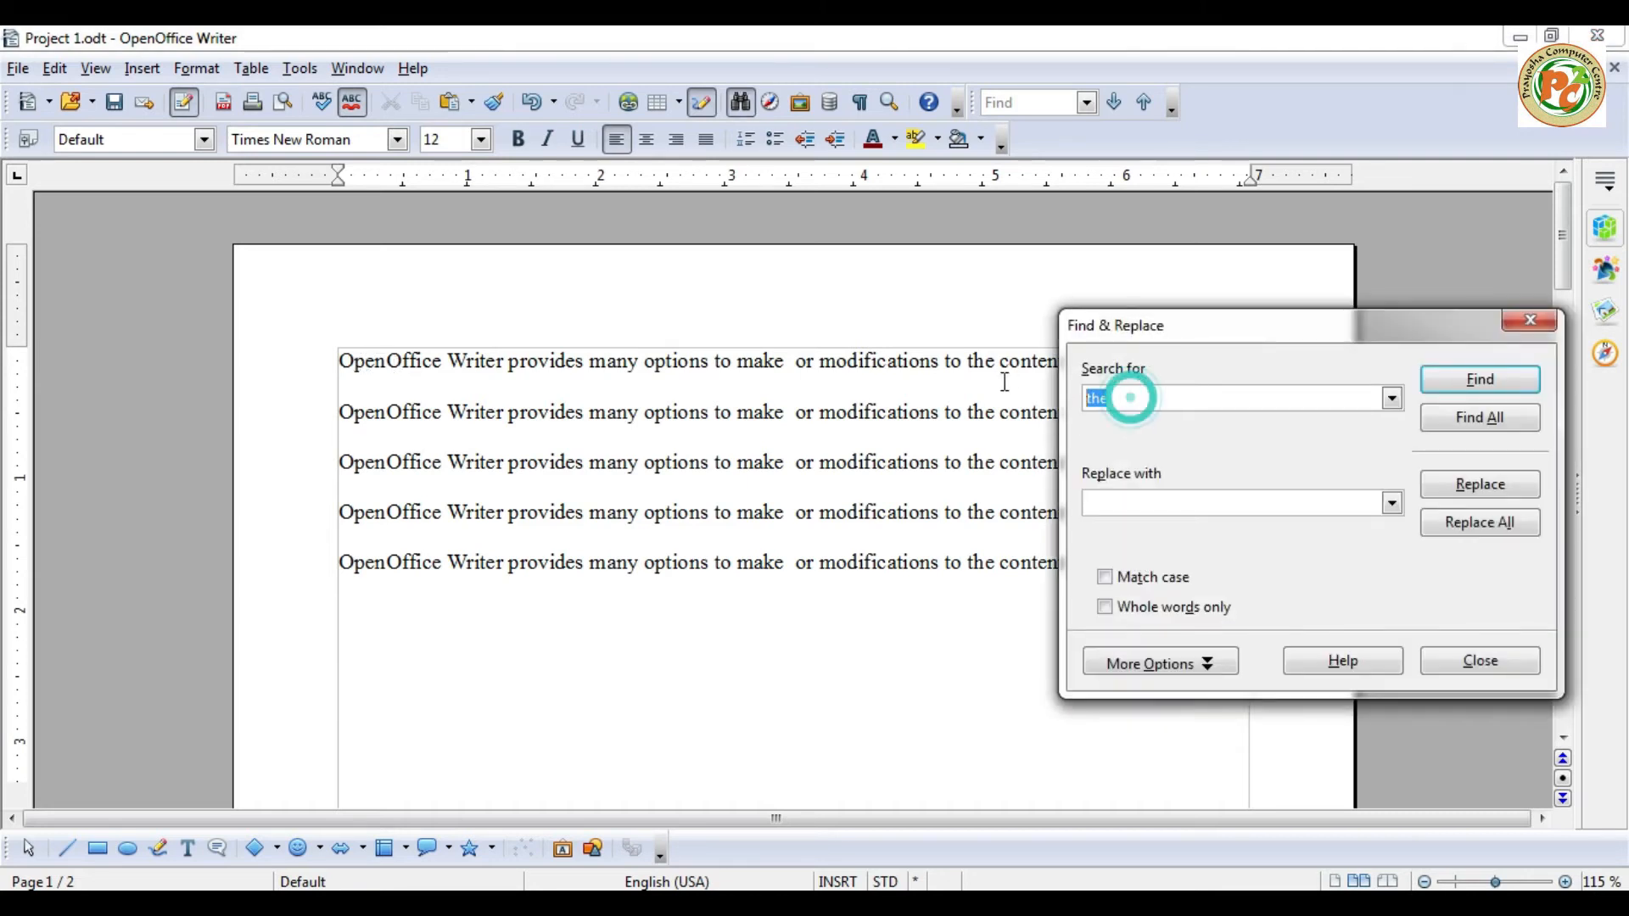
{"action": "type", "text": "OpenOFfic"}
{"action": "key", "text": "BackSpace"}
{"action": "key", "text": "BackSpace"}
{"action": "key", "text": "BackSpace"}
{"action": "key", "text": "BackSpace"}
{"action": "type", "text": "ffice"}
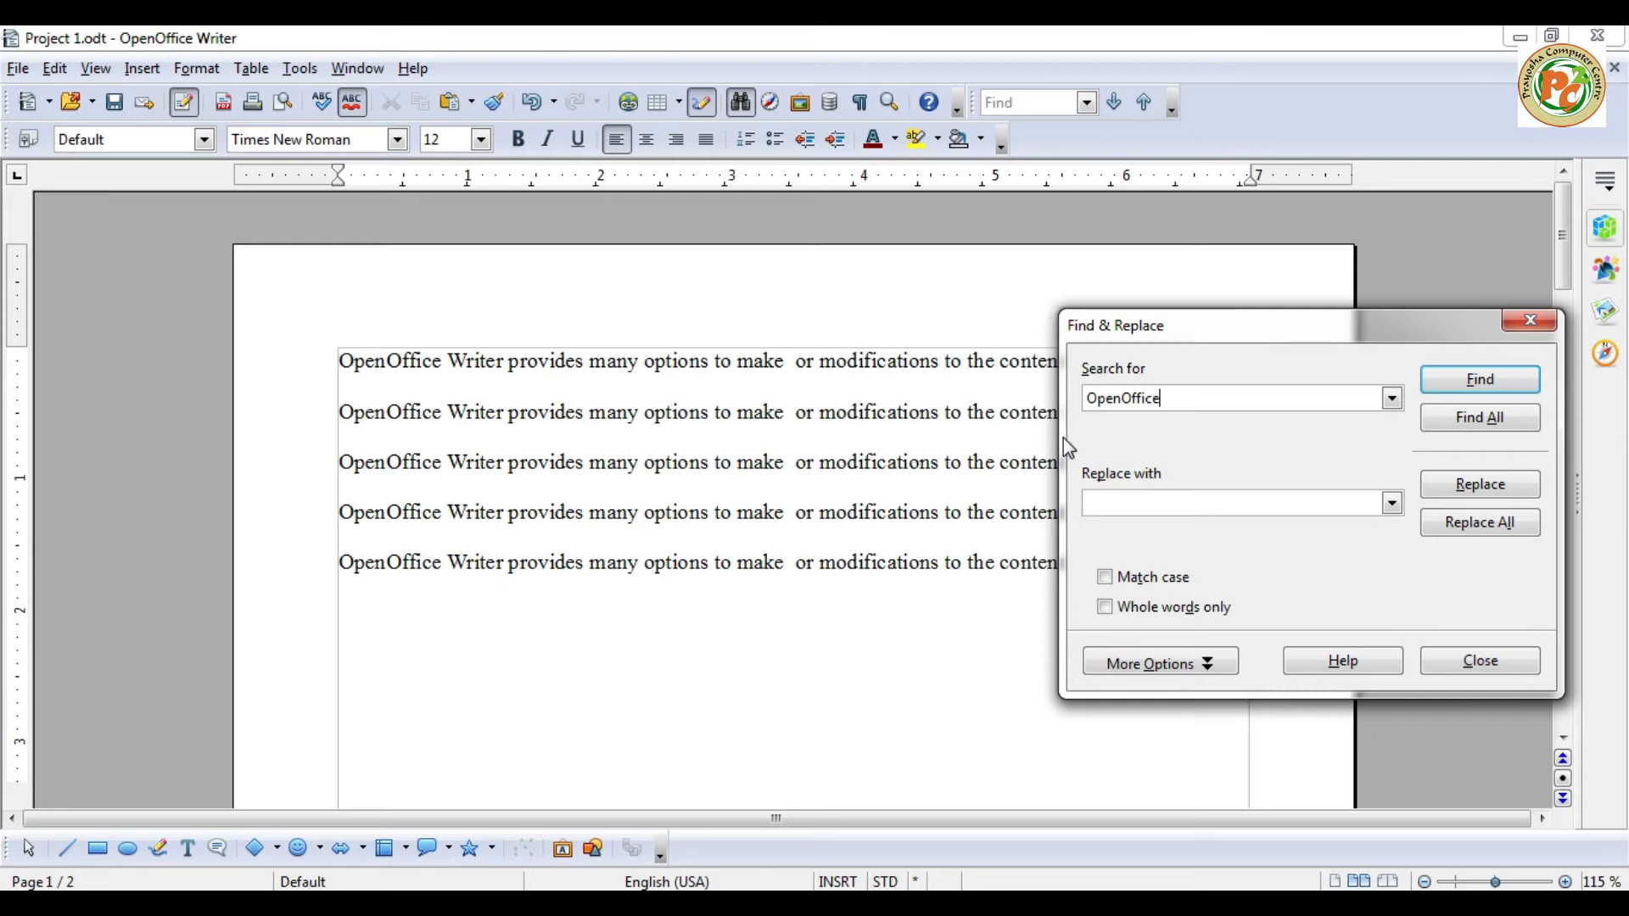
{"action": "left_click_drag", "start_coordinate": [1164, 398], "coordinate": [1088, 401]}
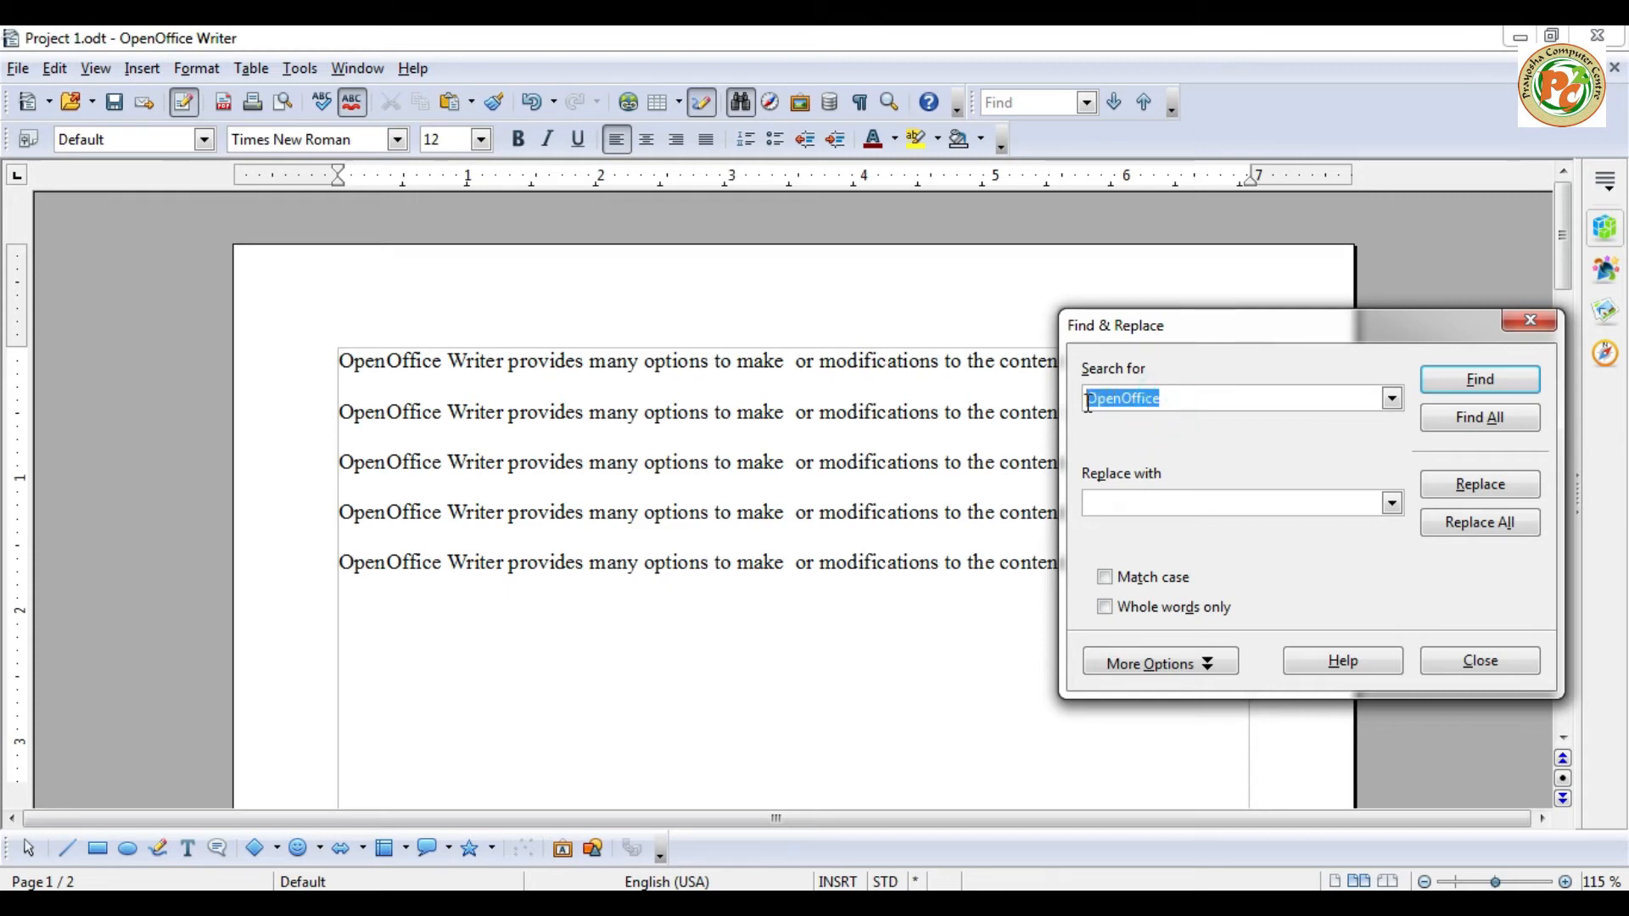
{"action": "left_click", "coordinate": [1120, 510]}
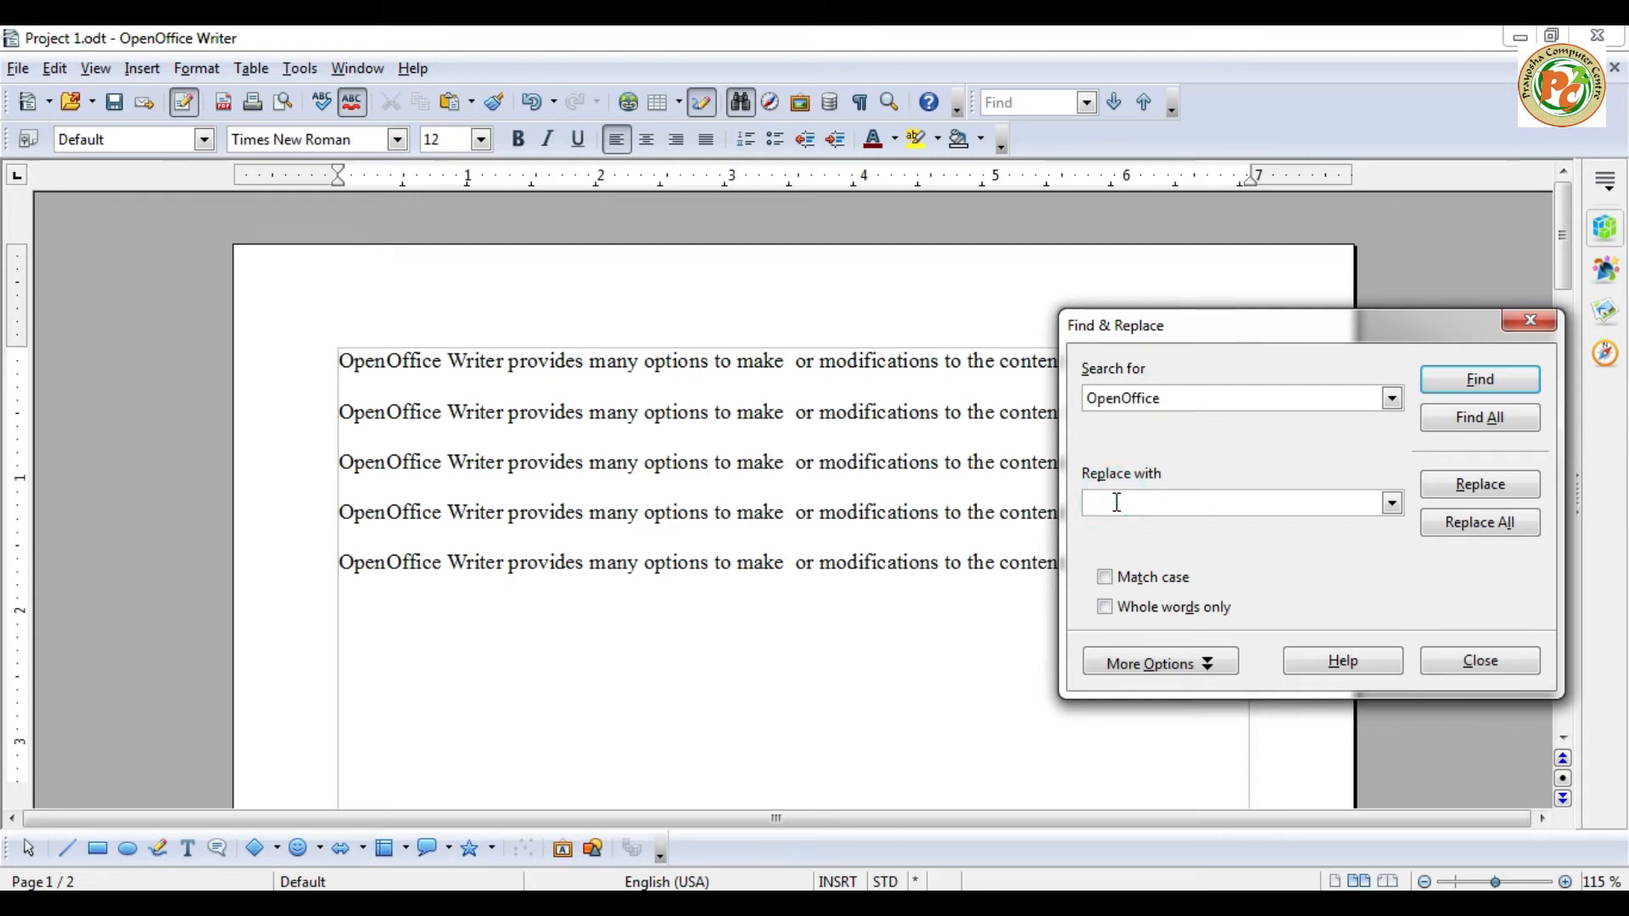
{"action": "type", "text": "Microsoft Offic"}
{"action": "left_click", "coordinate": [1486, 533]}
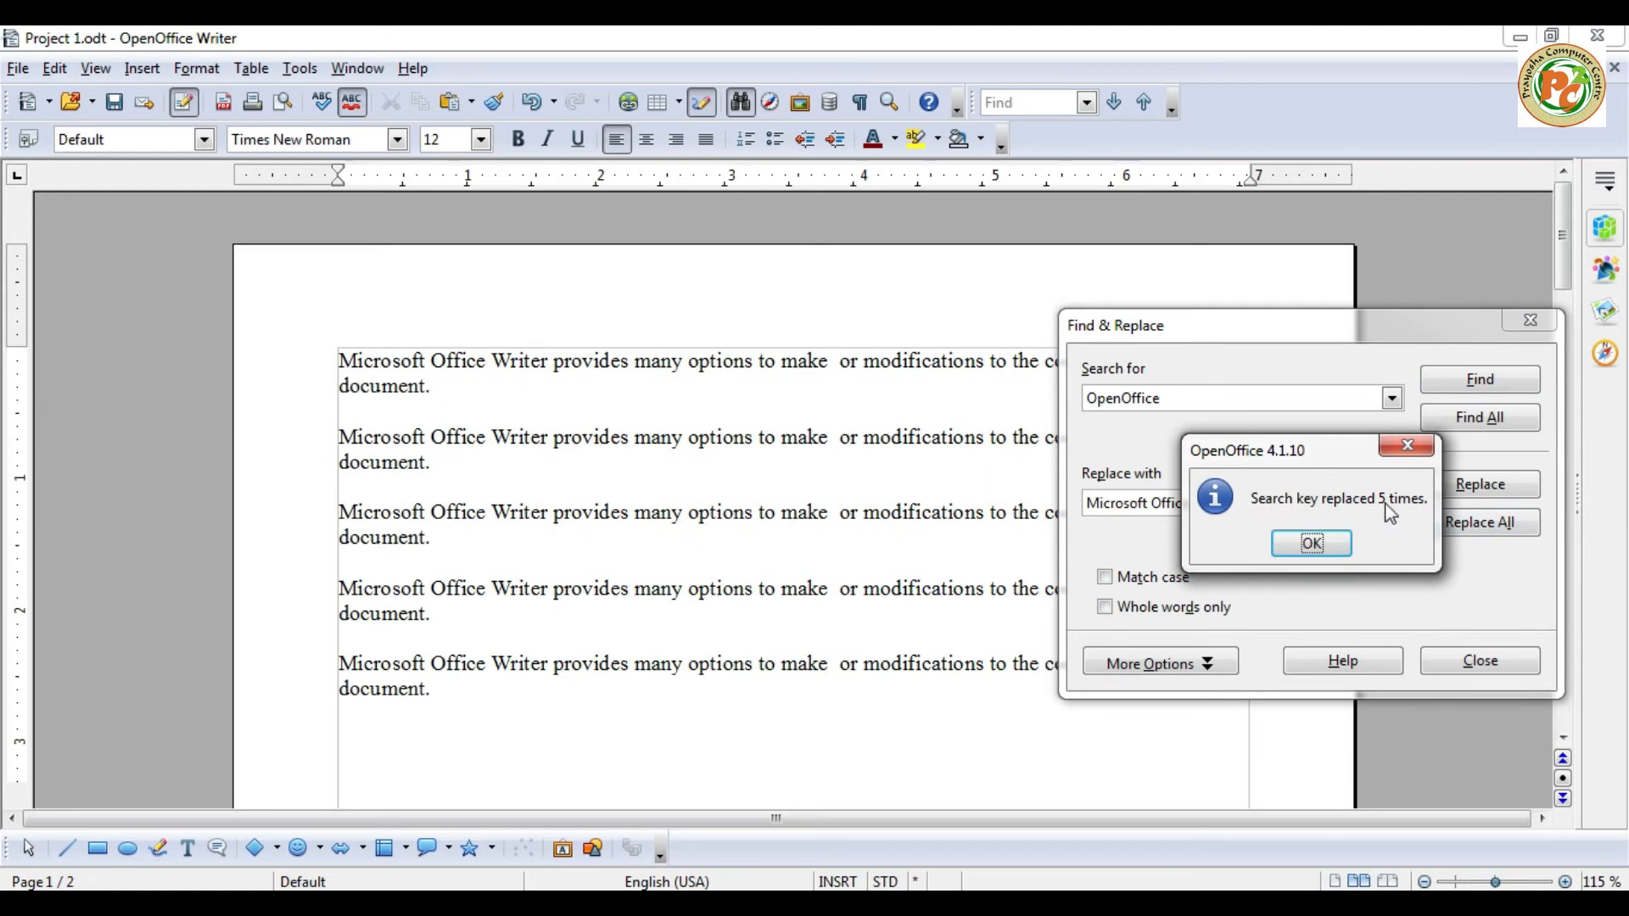
{"action": "left_click", "coordinate": [1314, 543]}
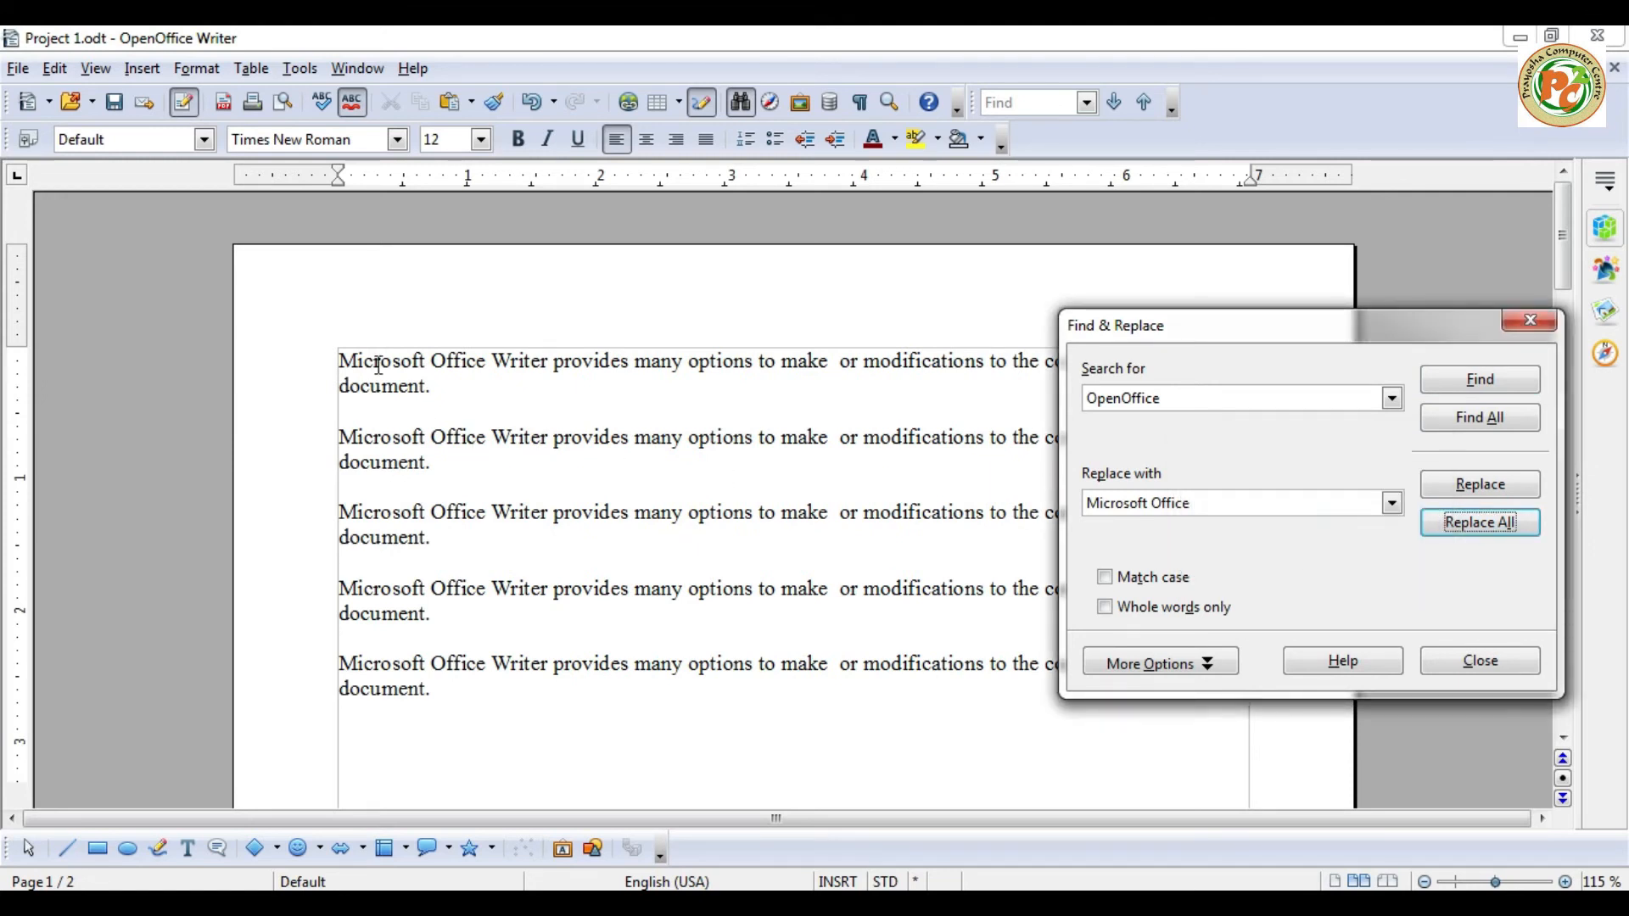
Check the replaced words at the start of each sentence, and close Find & Replace.
{"action": "left_click_drag", "start_coordinate": [378, 356], "coordinate": [485, 360]}
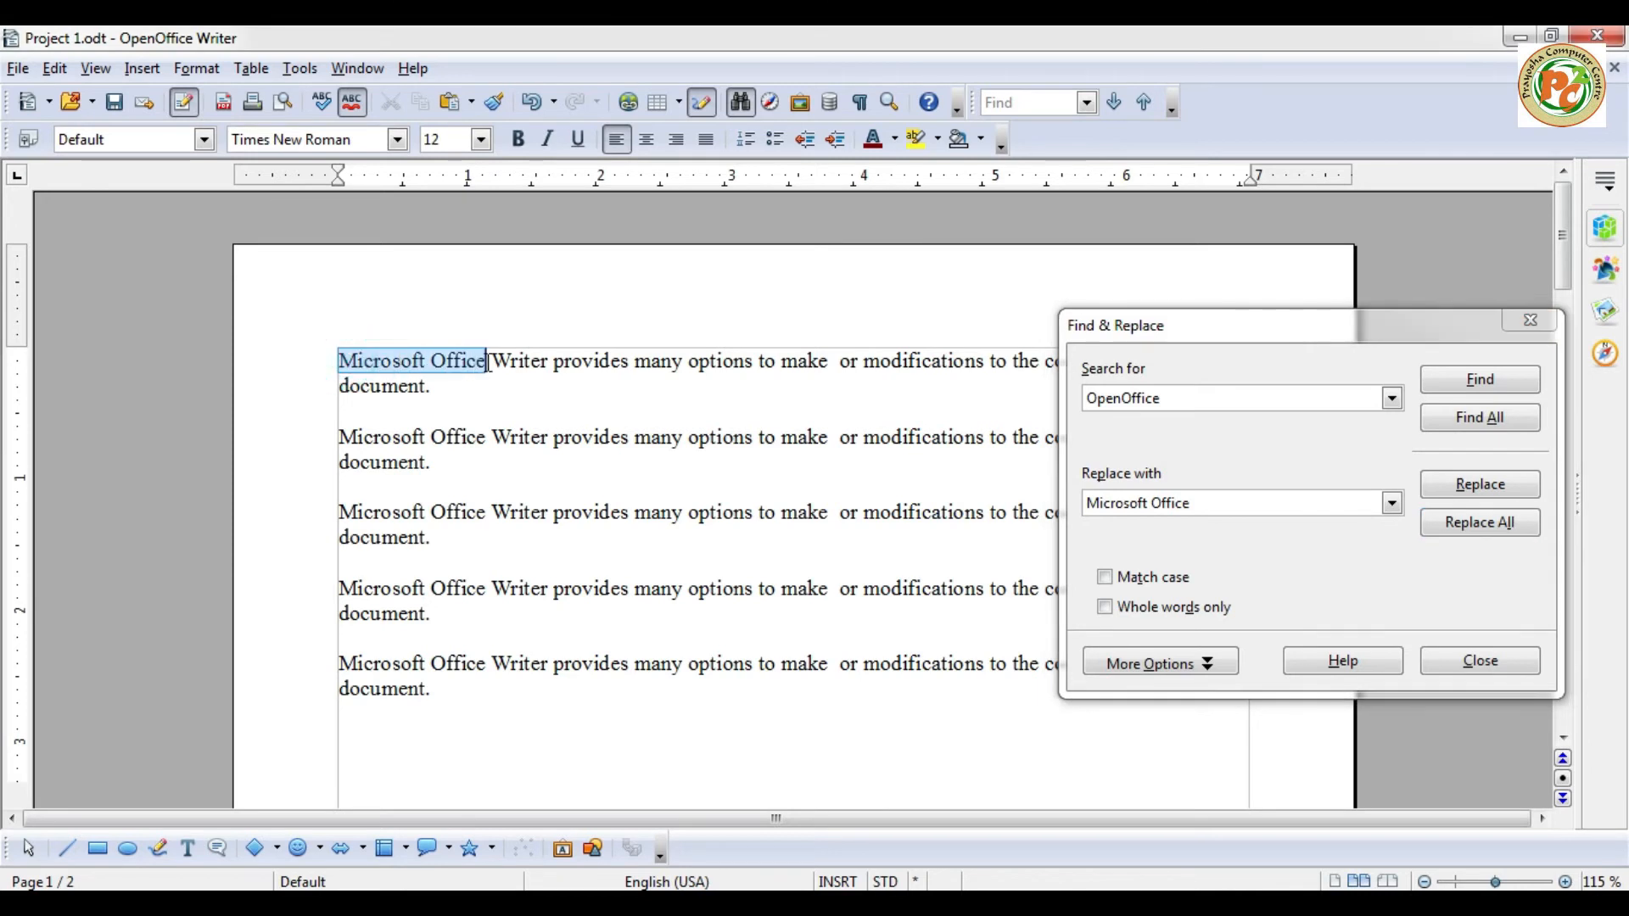
{"action": "left_click_drag", "start_coordinate": [363, 437], "coordinate": [467, 438]}
{"action": "left_click_drag", "start_coordinate": [392, 516], "coordinate": [477, 520]}
{"action": "left_click_drag", "start_coordinate": [393, 578], "coordinate": [538, 608]}
{"action": "left_click", "coordinate": [452, 660]}
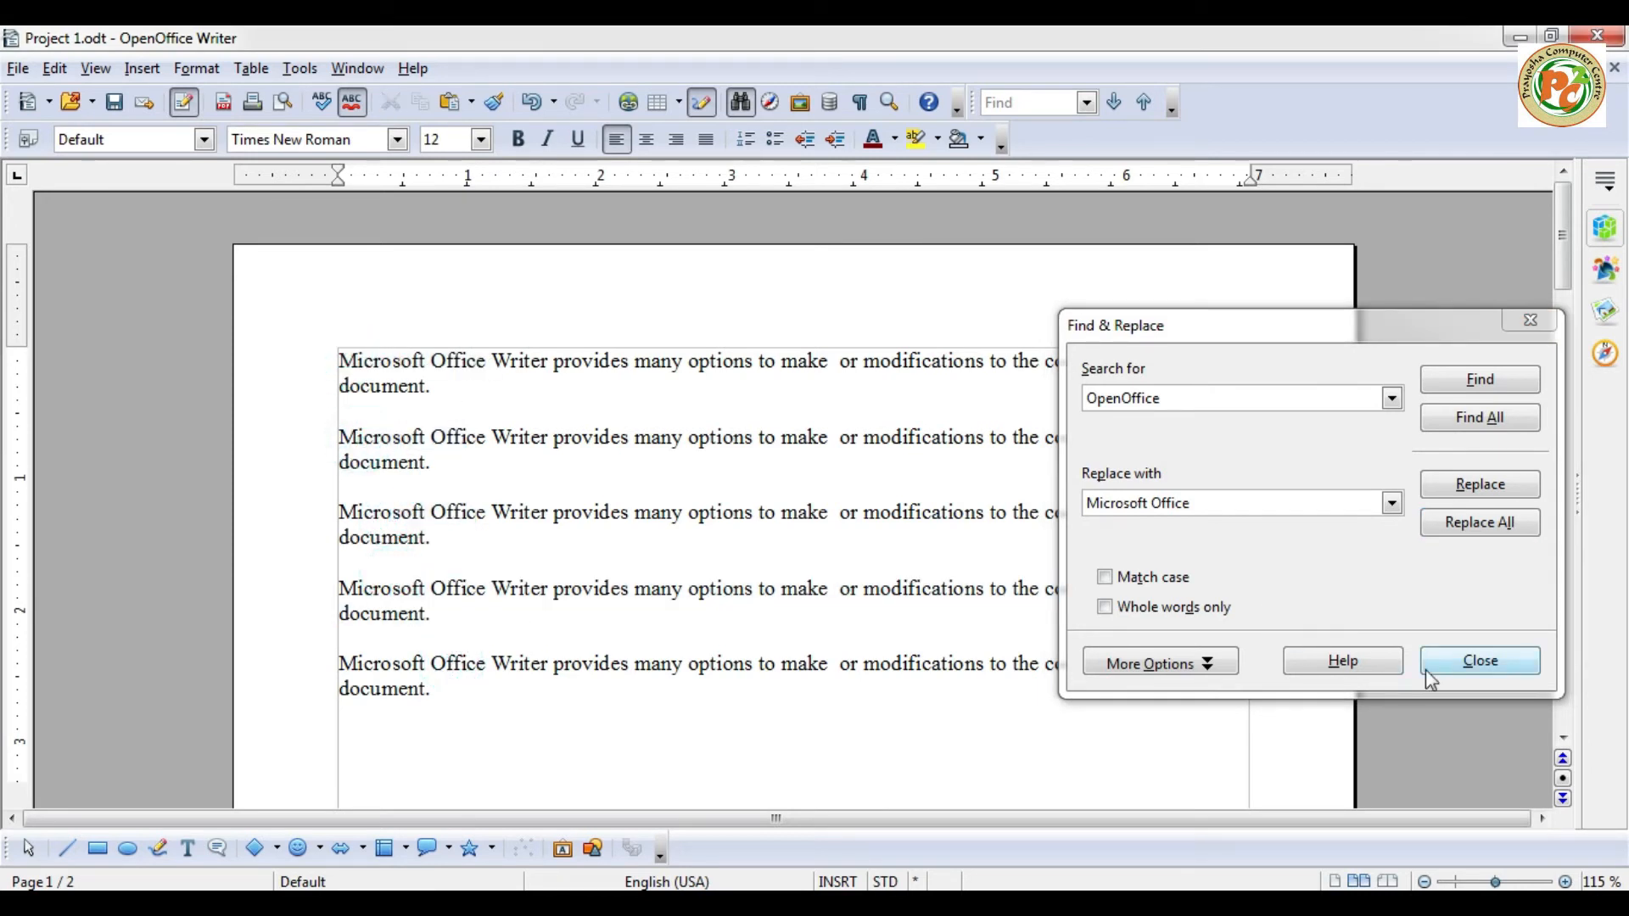
{"action": "left_click", "coordinate": [1469, 662]}
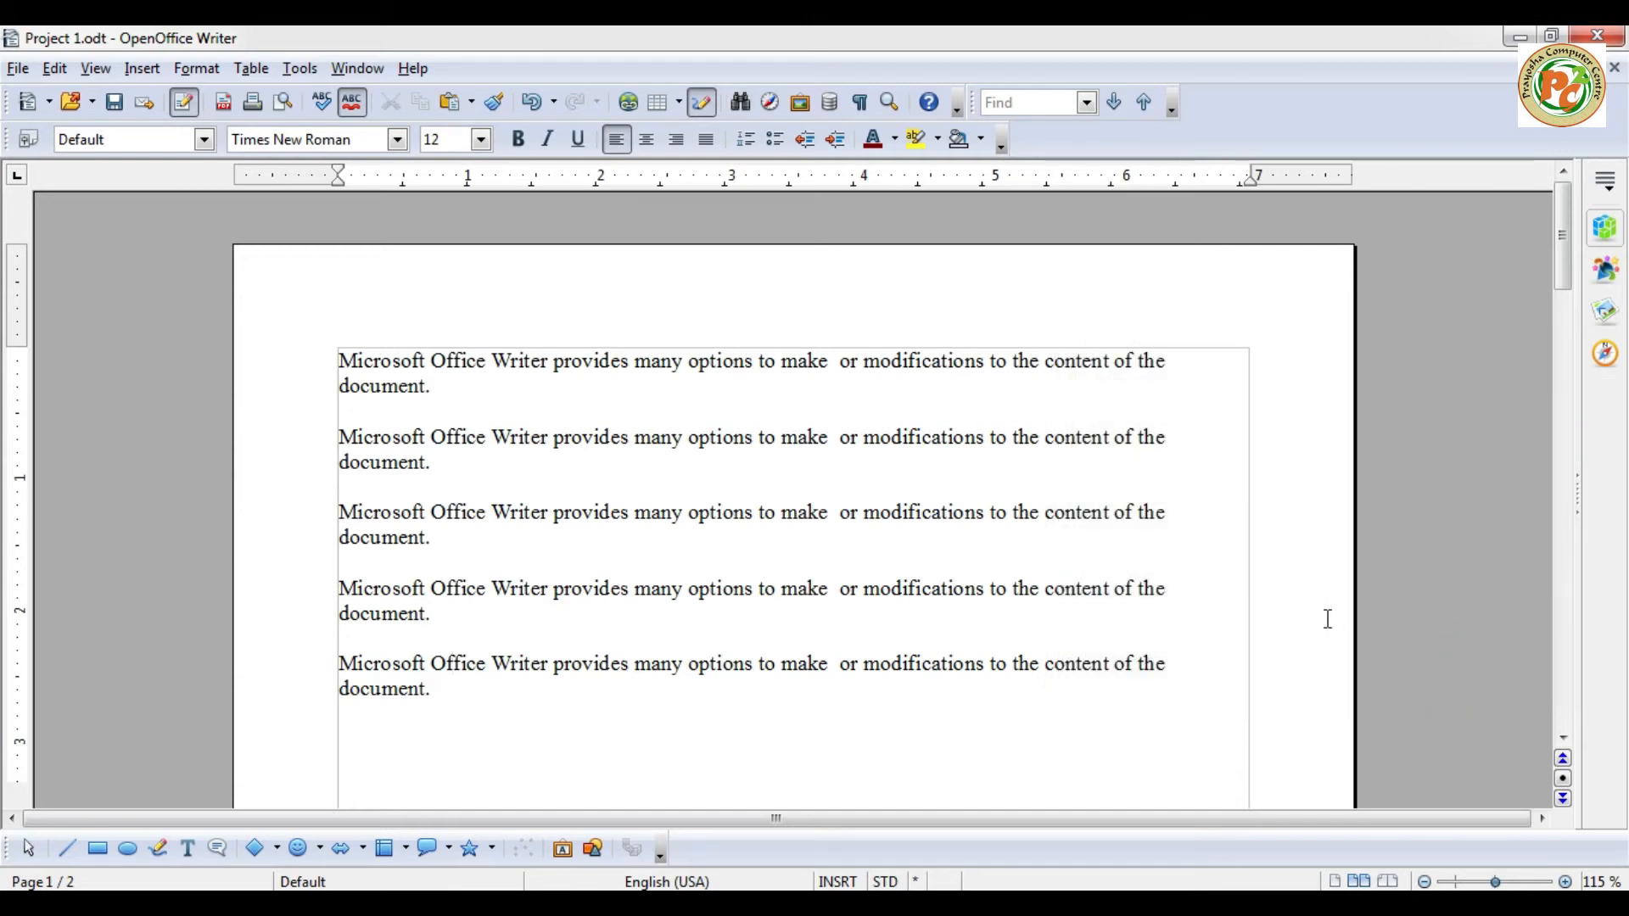
Replace all occurrences of "Microsoft Office" in the document with "OpenOffice", and close Find & Replace.
{"action": "key", "text": "ctrl+f"}
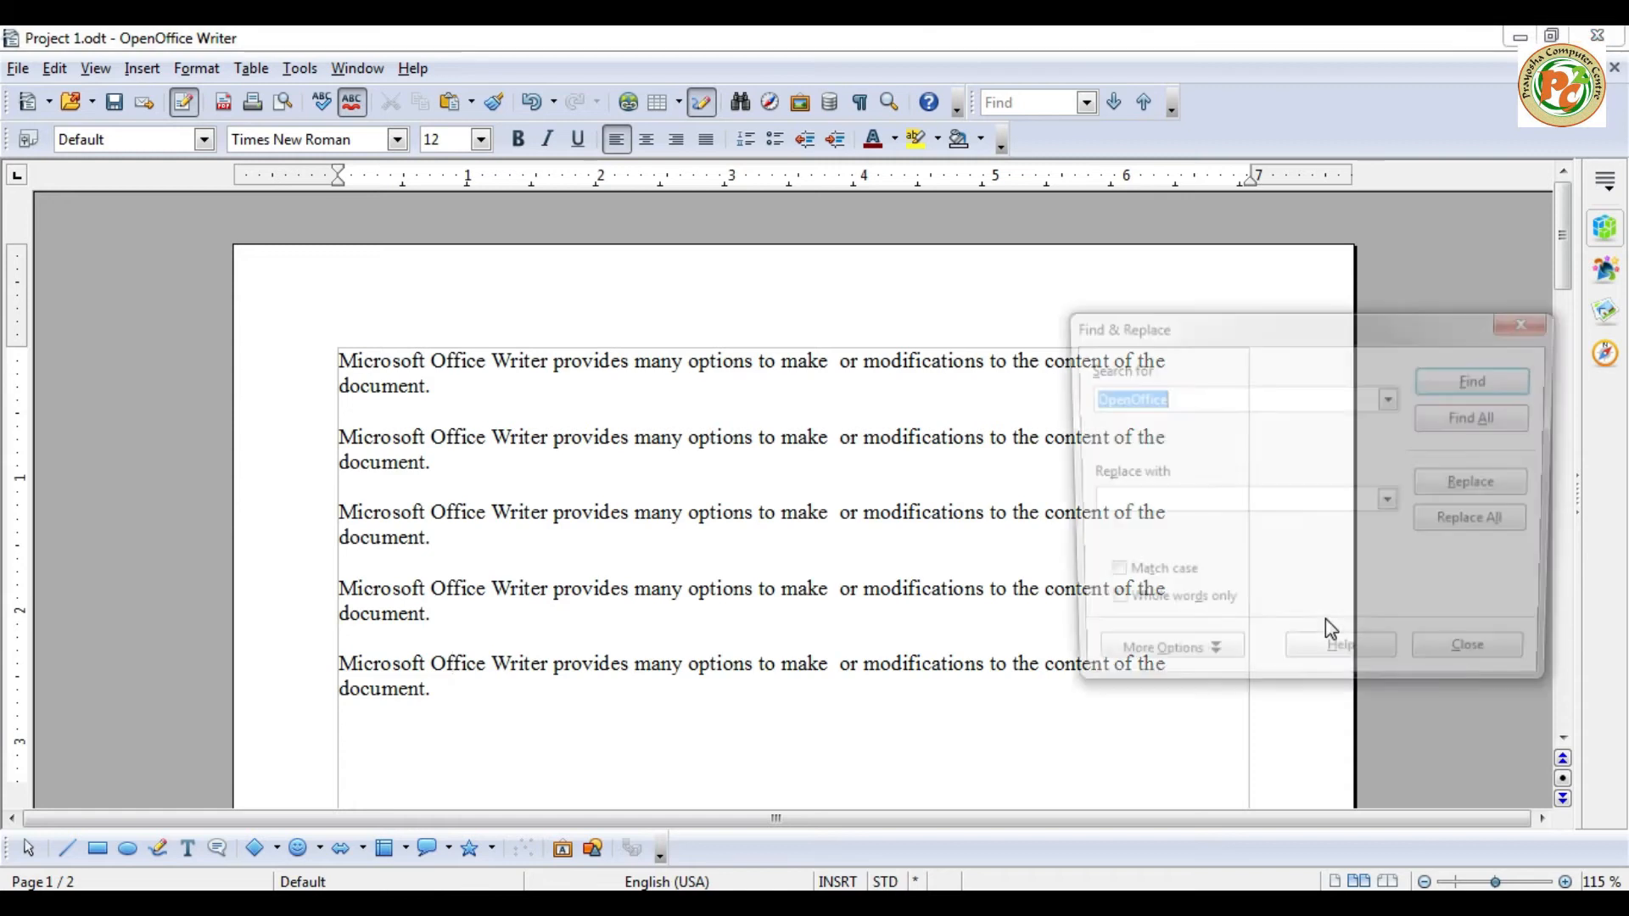
{"action": "left_click", "coordinate": [1174, 399]}
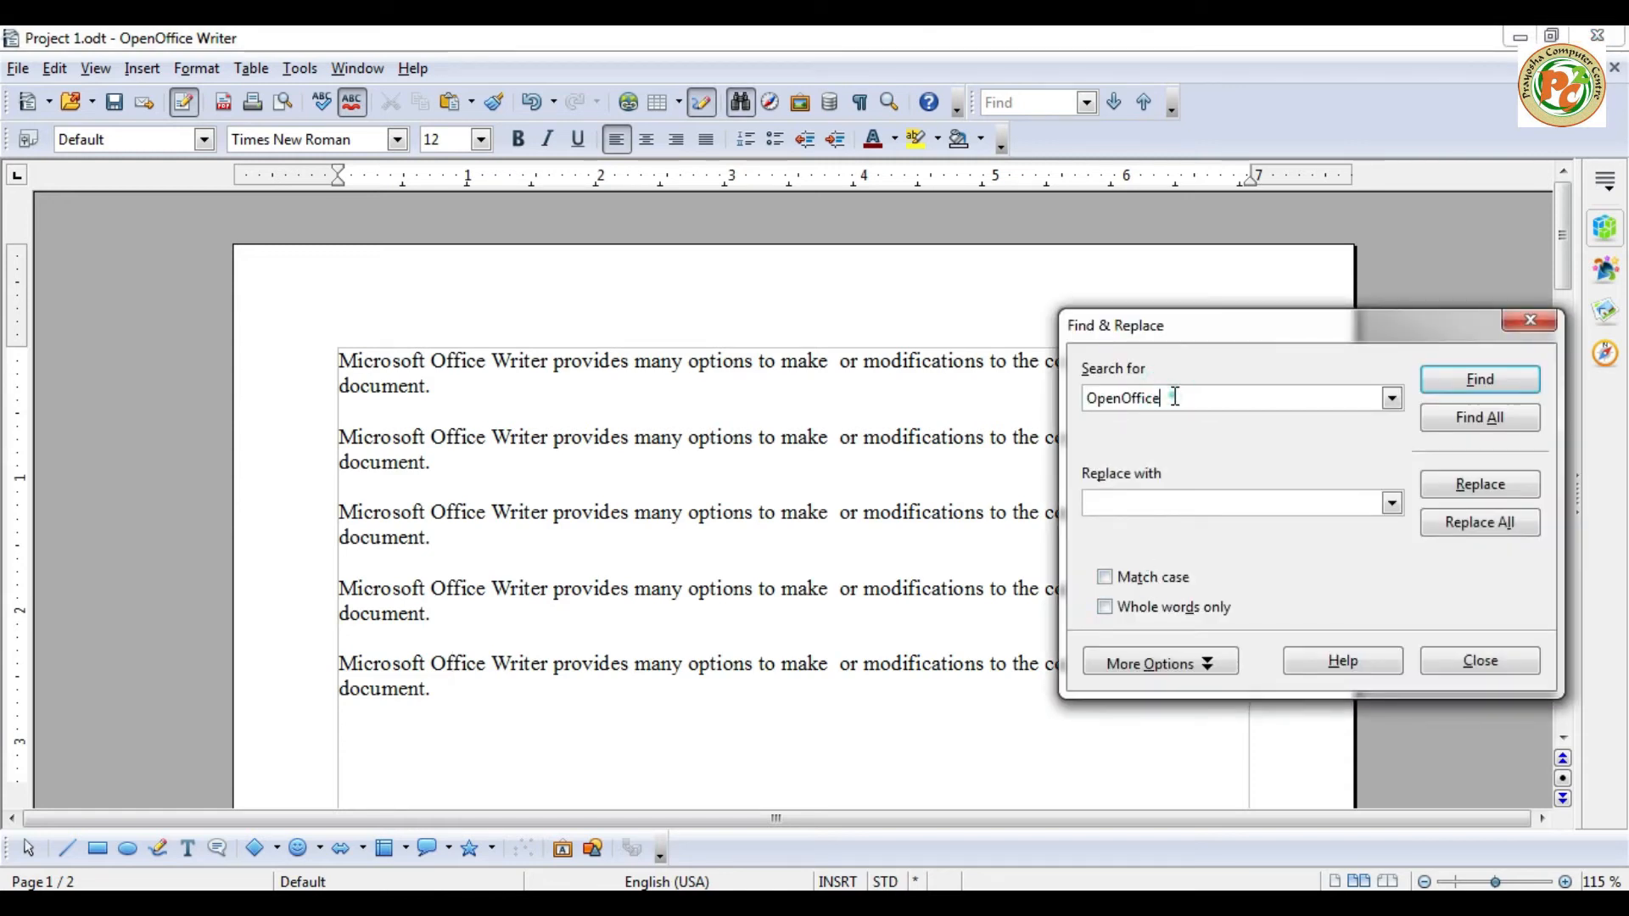
{"action": "double_click", "coordinate": [1172, 407]}
{"action": "type", "text": "Microsoft Office"}
{"action": "left_click", "coordinate": [1125, 504]}
{"action": "type", "text": "OpenOffic"}
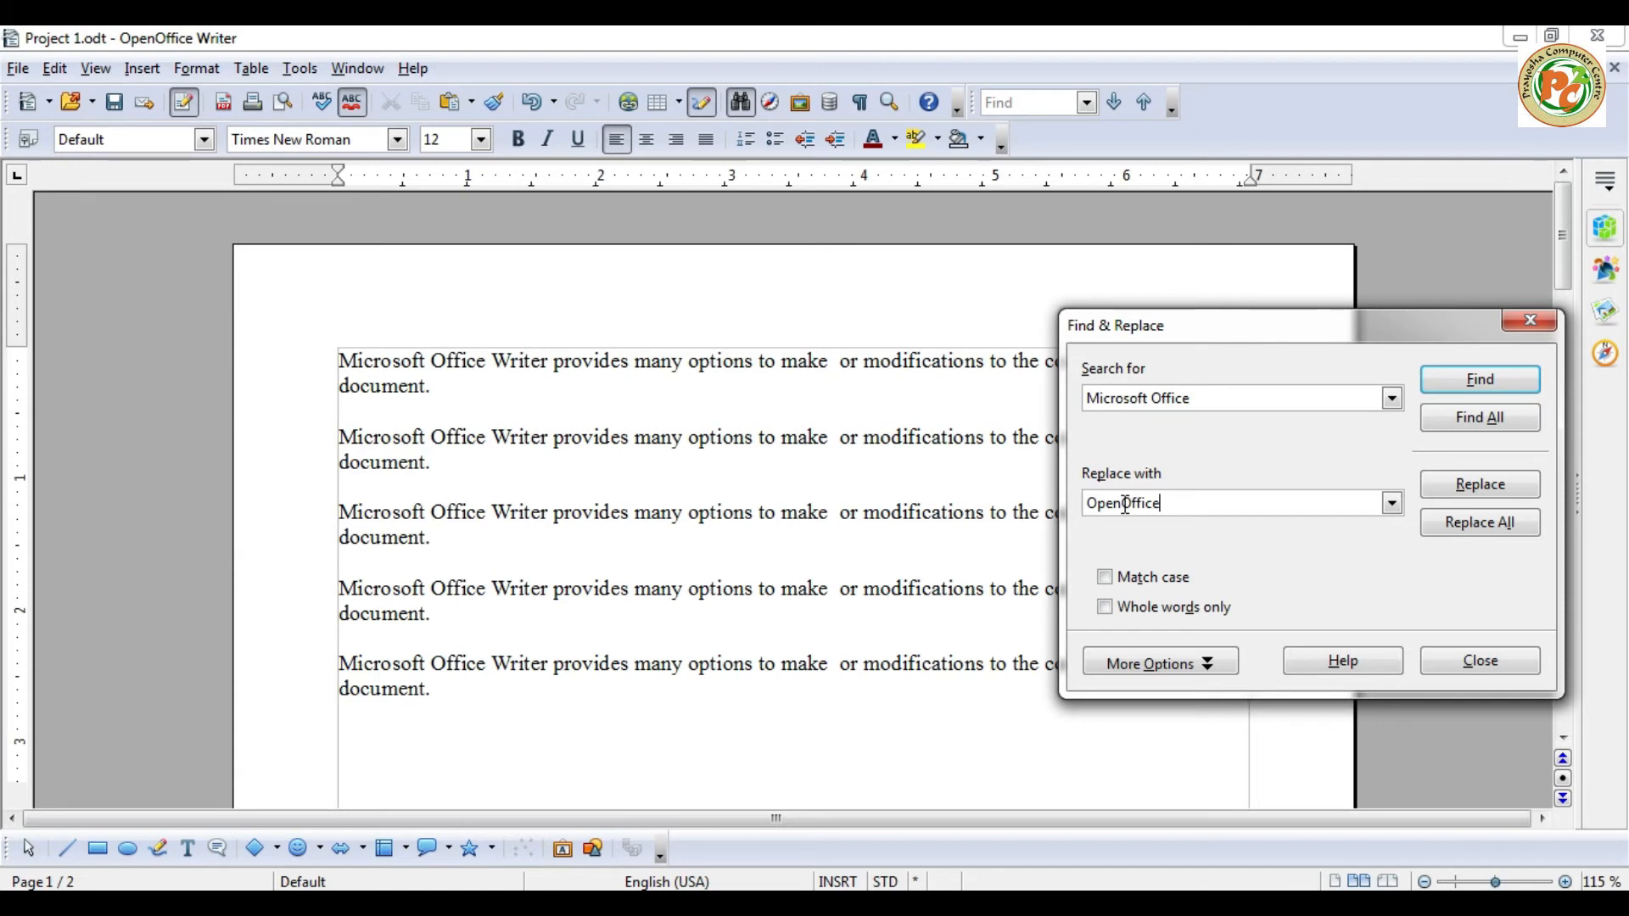
{"action": "left_click", "coordinate": [1527, 521]}
{"action": "left_click", "coordinate": [1313, 542]}
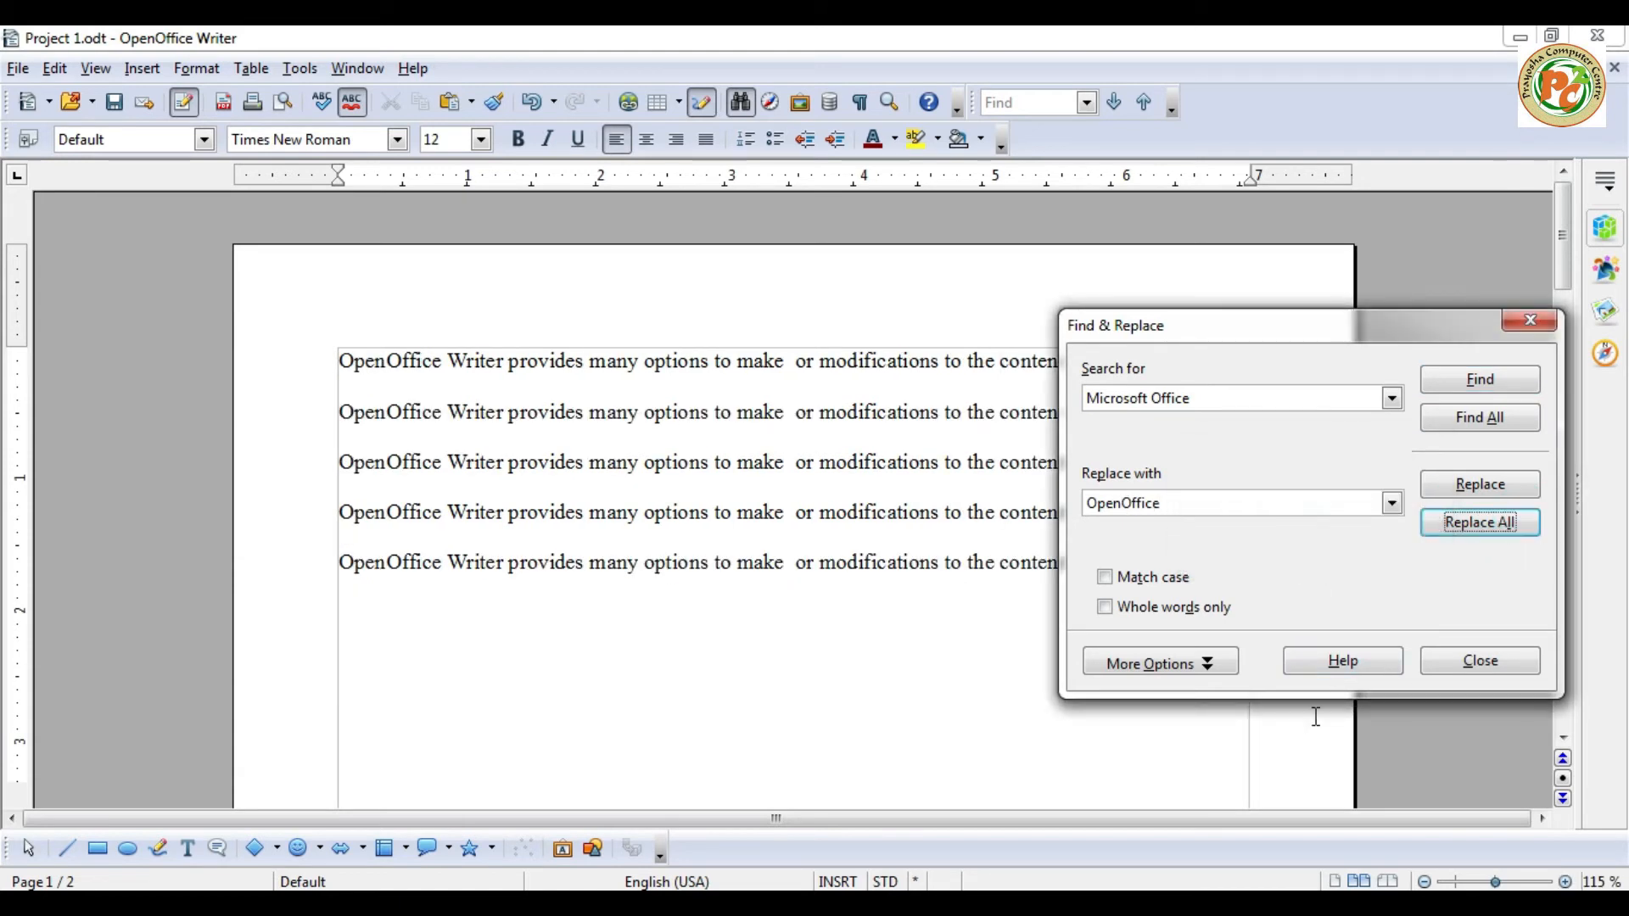
{"action": "left_click", "coordinate": [1480, 660]}
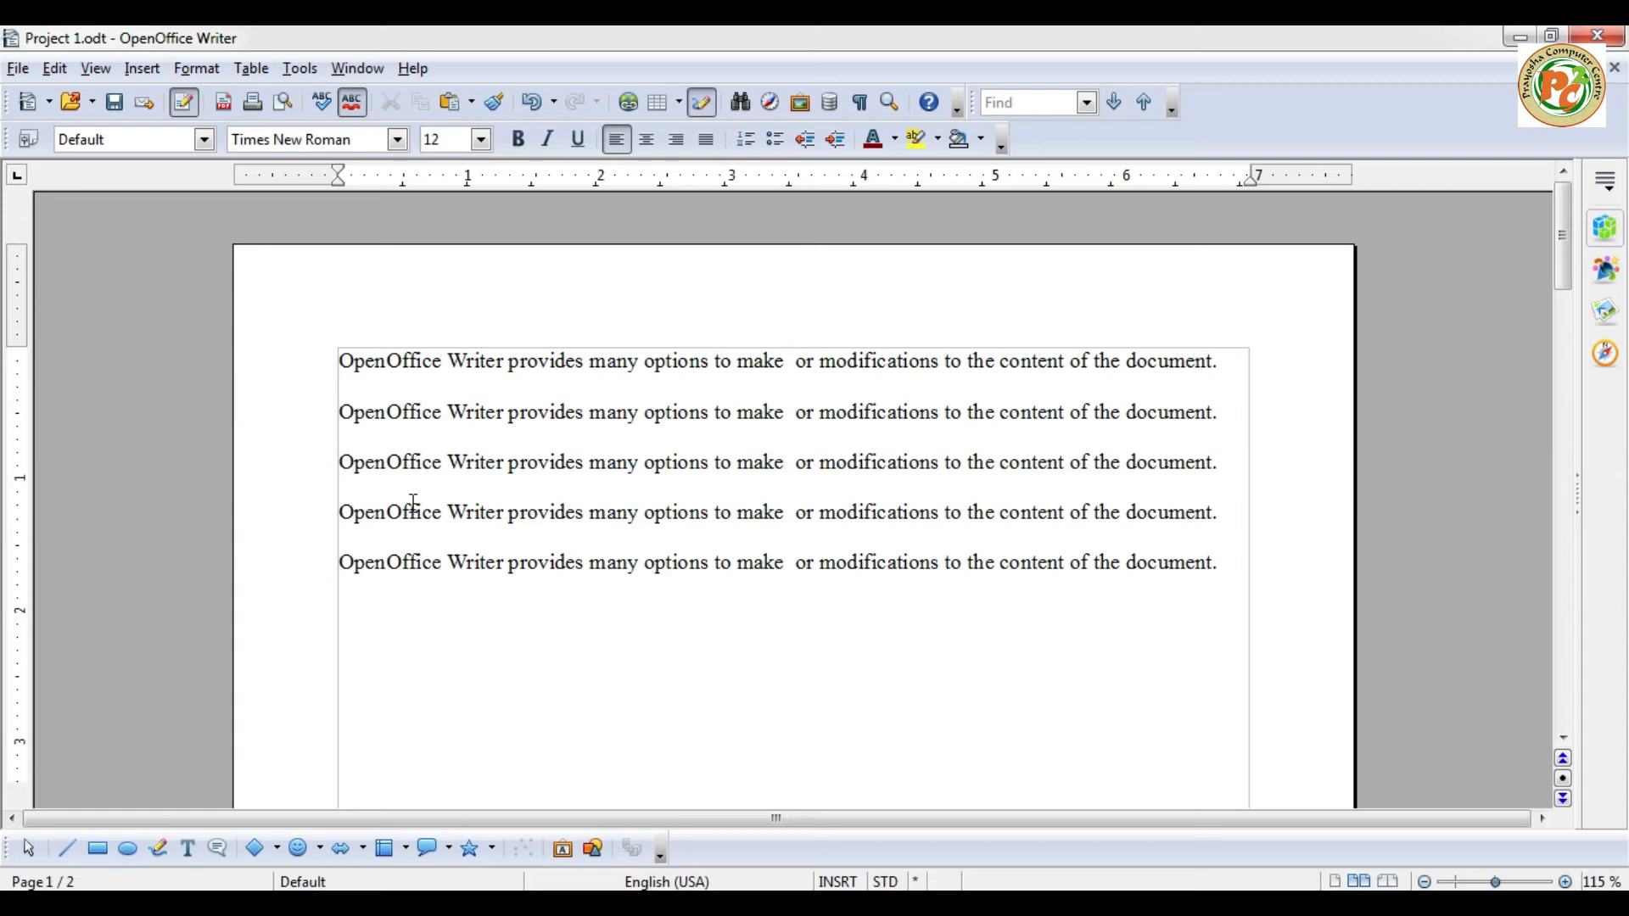
Look through both pages of the document, and return to the sentences on the first page.
{"action": "scroll", "coordinate": [455, 484], "scroll_direction": "down", "scroll_amount": 15}
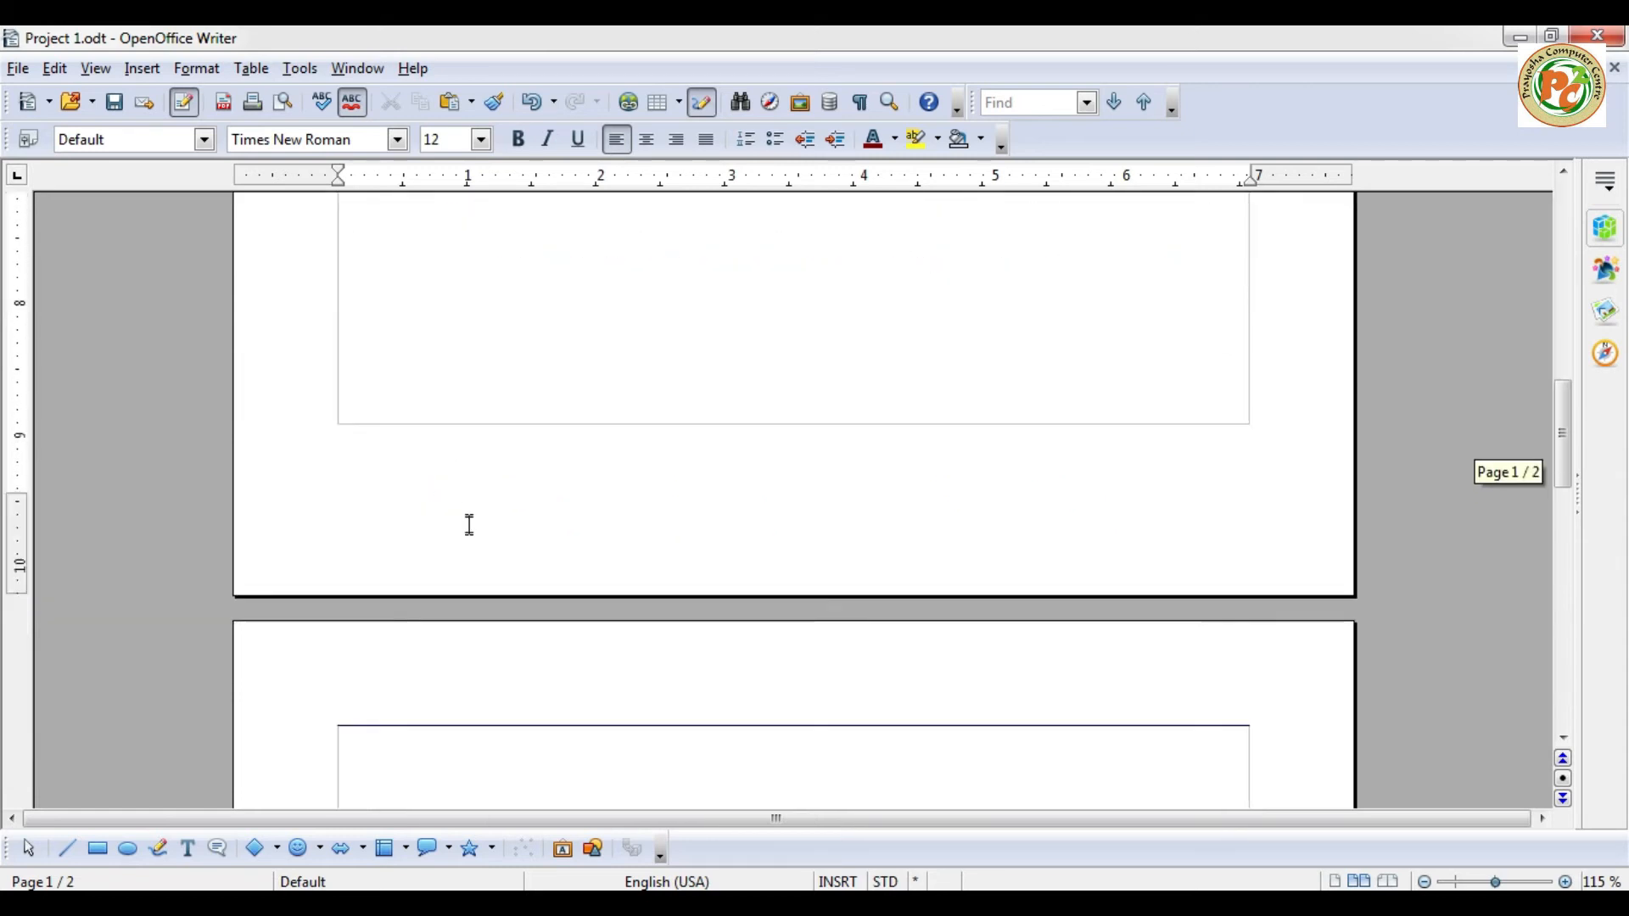
{"action": "left_click", "coordinate": [507, 487]}
{"action": "scroll", "coordinate": [506, 487], "scroll_direction": "down", "scroll_amount": 15}
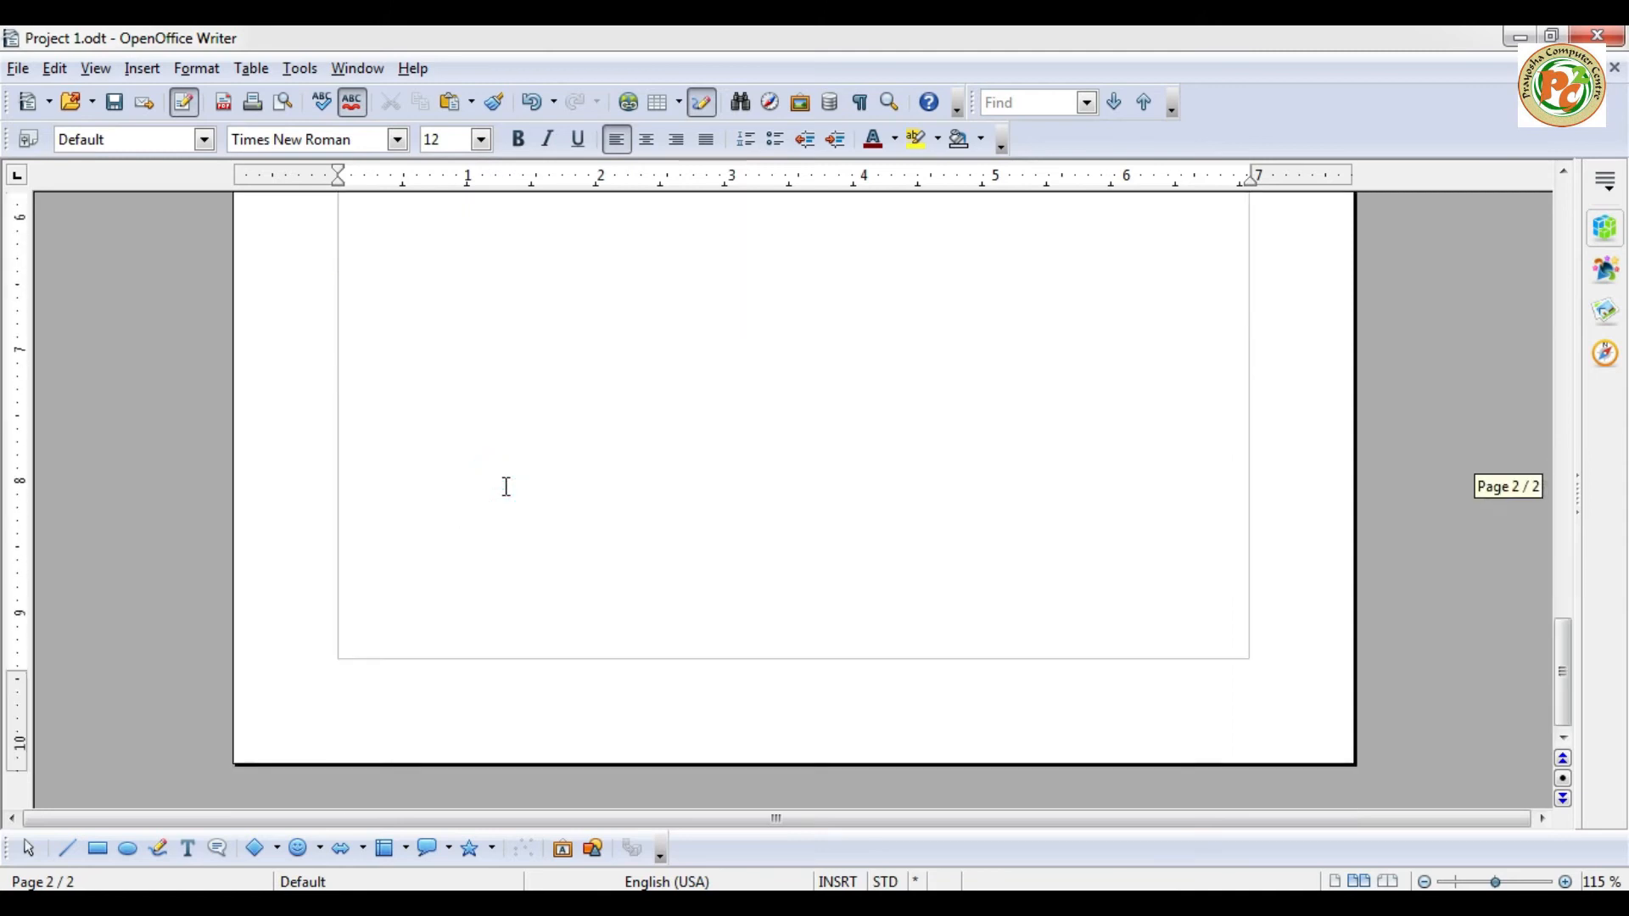
{"action": "scroll", "coordinate": [507, 489], "scroll_direction": "up", "scroll_amount": 9}
{"action": "scroll", "coordinate": [507, 488], "scroll_direction": "up", "scroll_amount": 10}
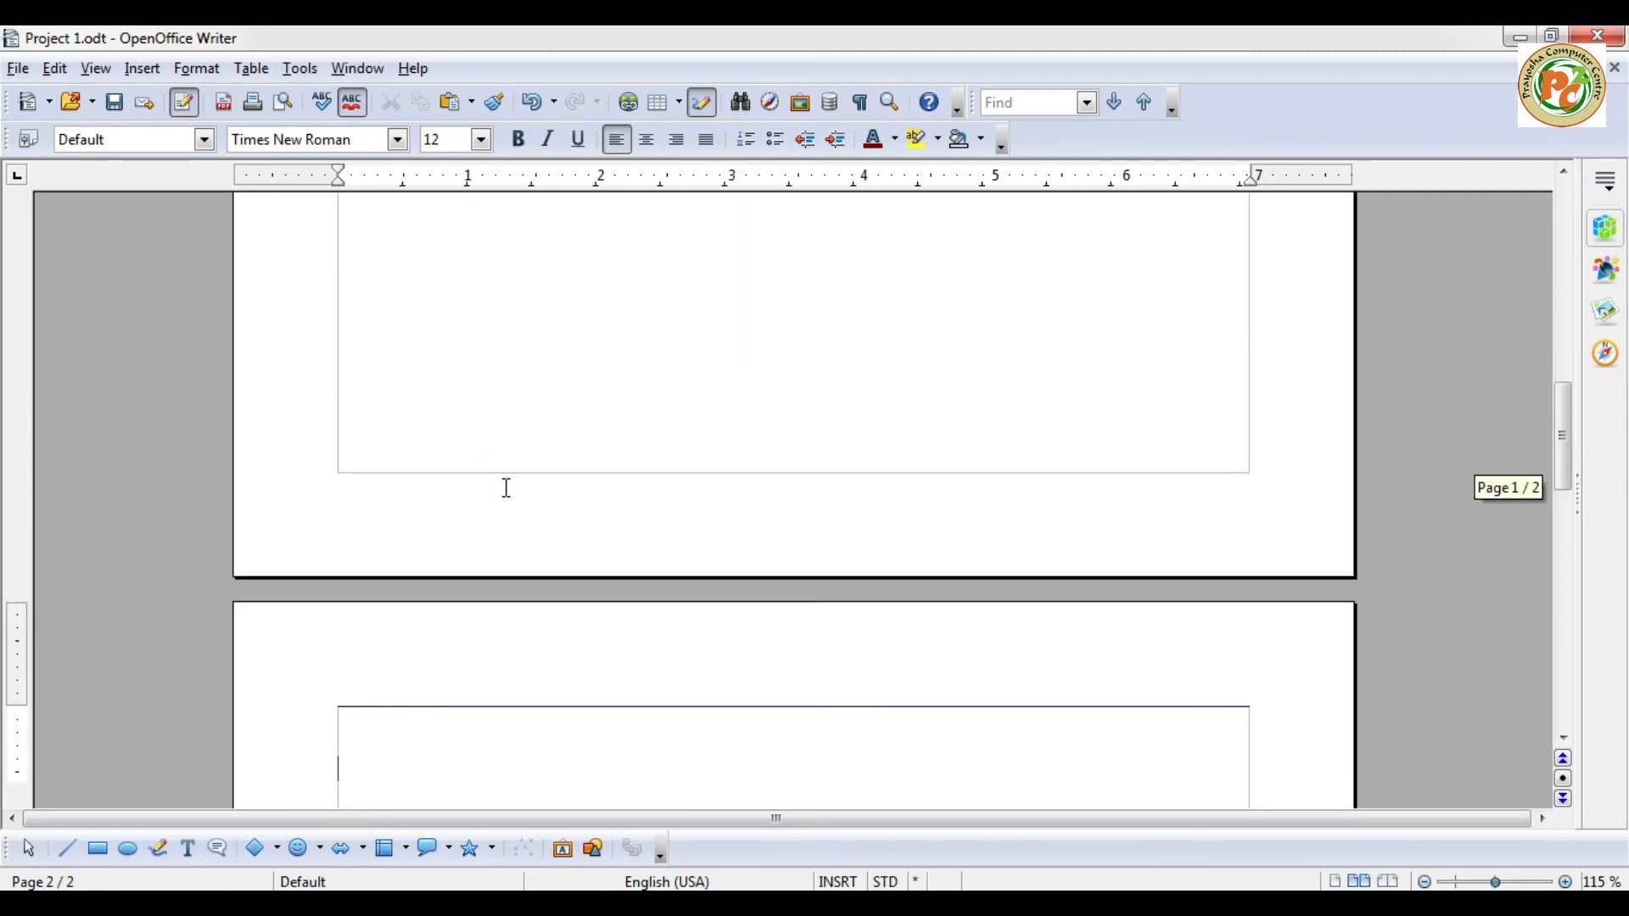
{"action": "scroll", "coordinate": [506, 488], "scroll_direction": "up", "scroll_amount": 5}
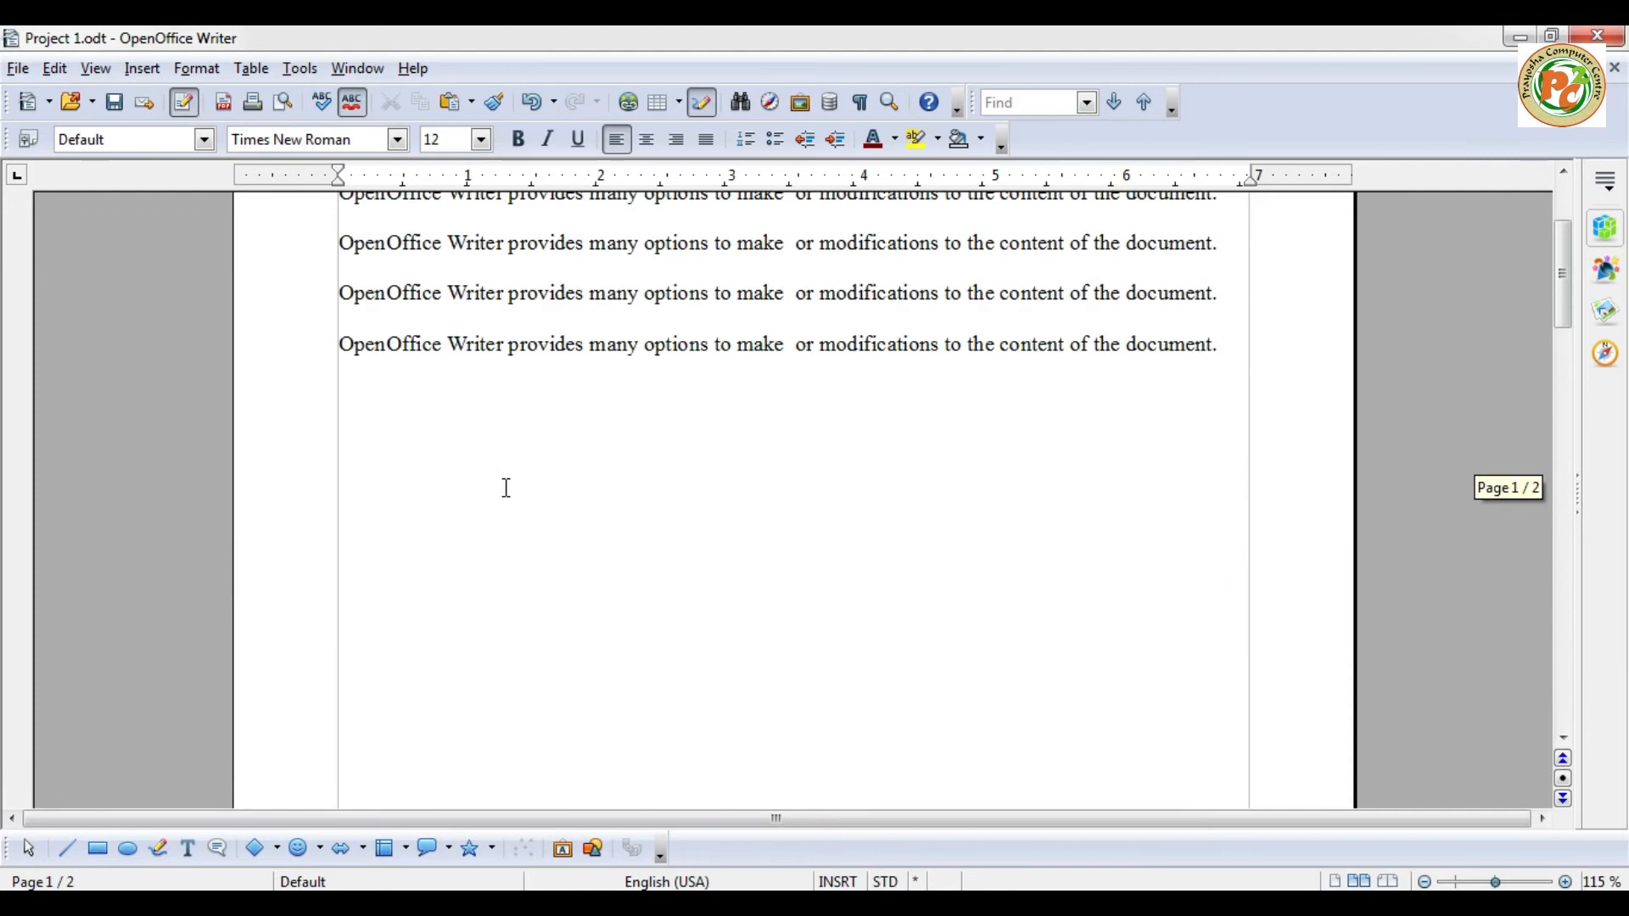
{"action": "scroll", "coordinate": [506, 488], "scroll_direction": "up", "scroll_amount": 5}
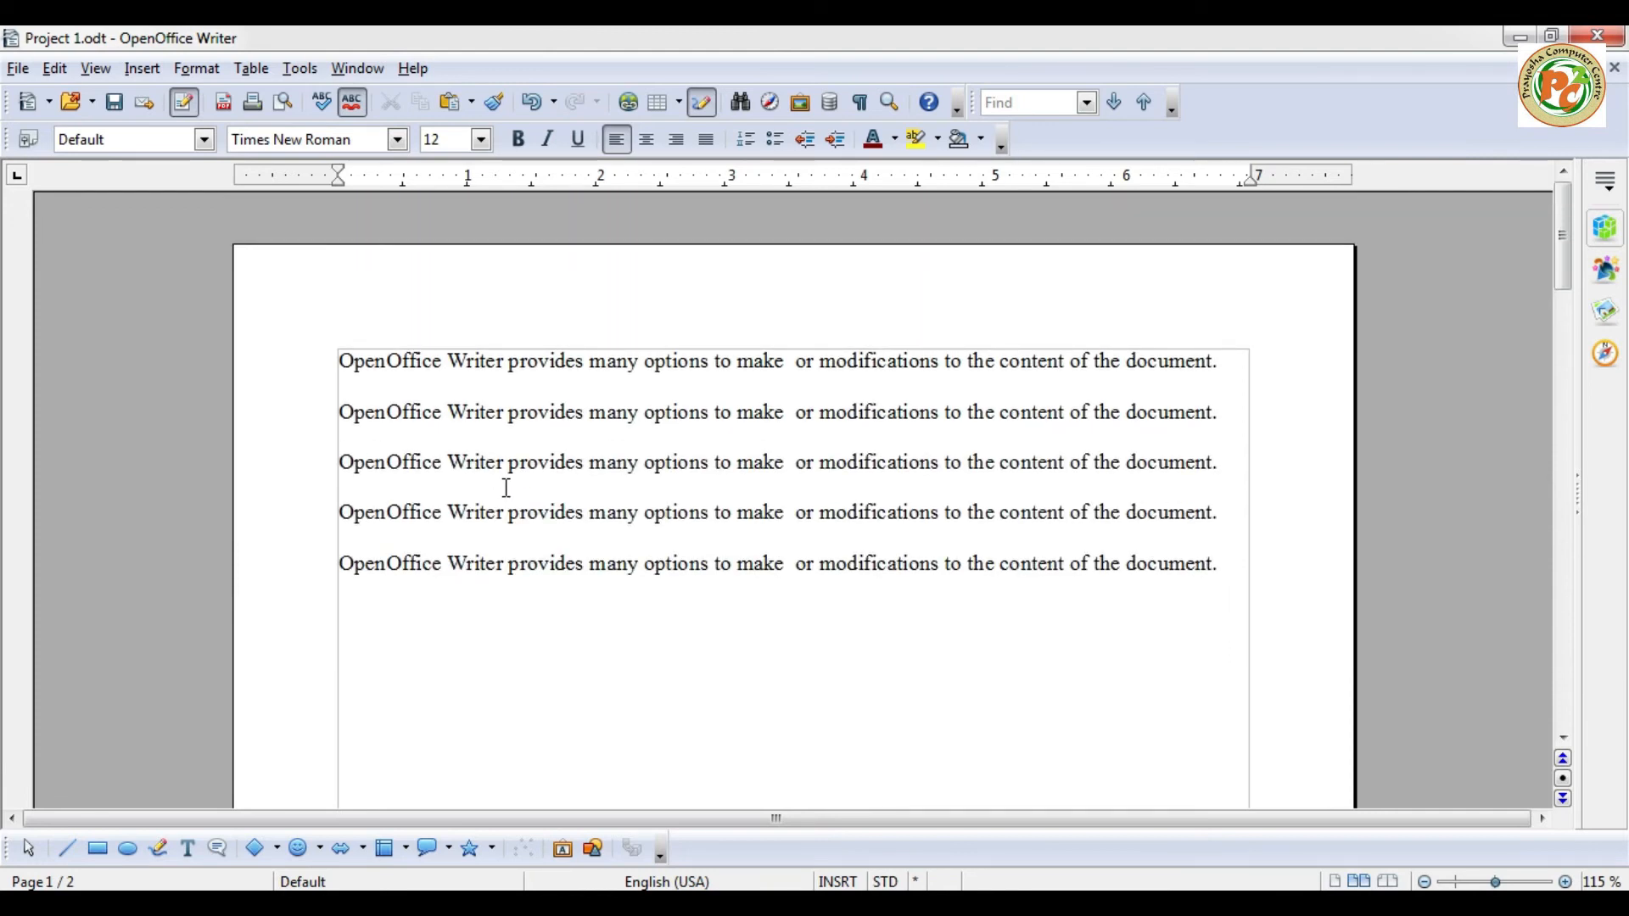
Use the Navigator to jump to page 1 and to page 2 of the document, and close it.
{"action": "key", "text": "F5"}
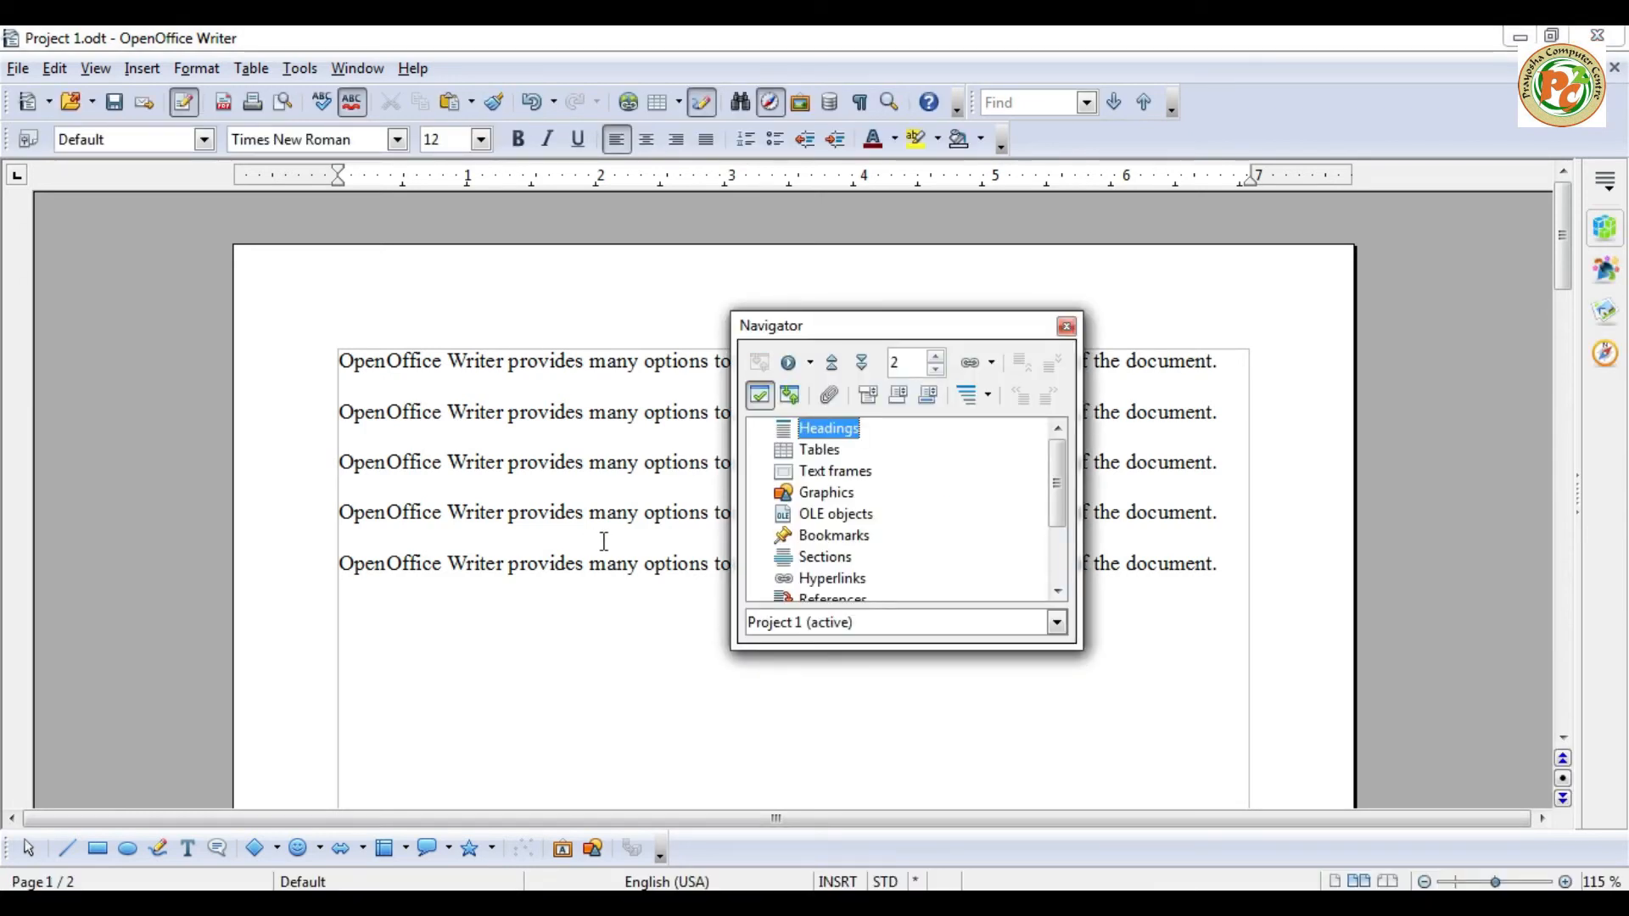
{"action": "double_click", "coordinate": [903, 364]}
{"action": "key", "text": "Return"}
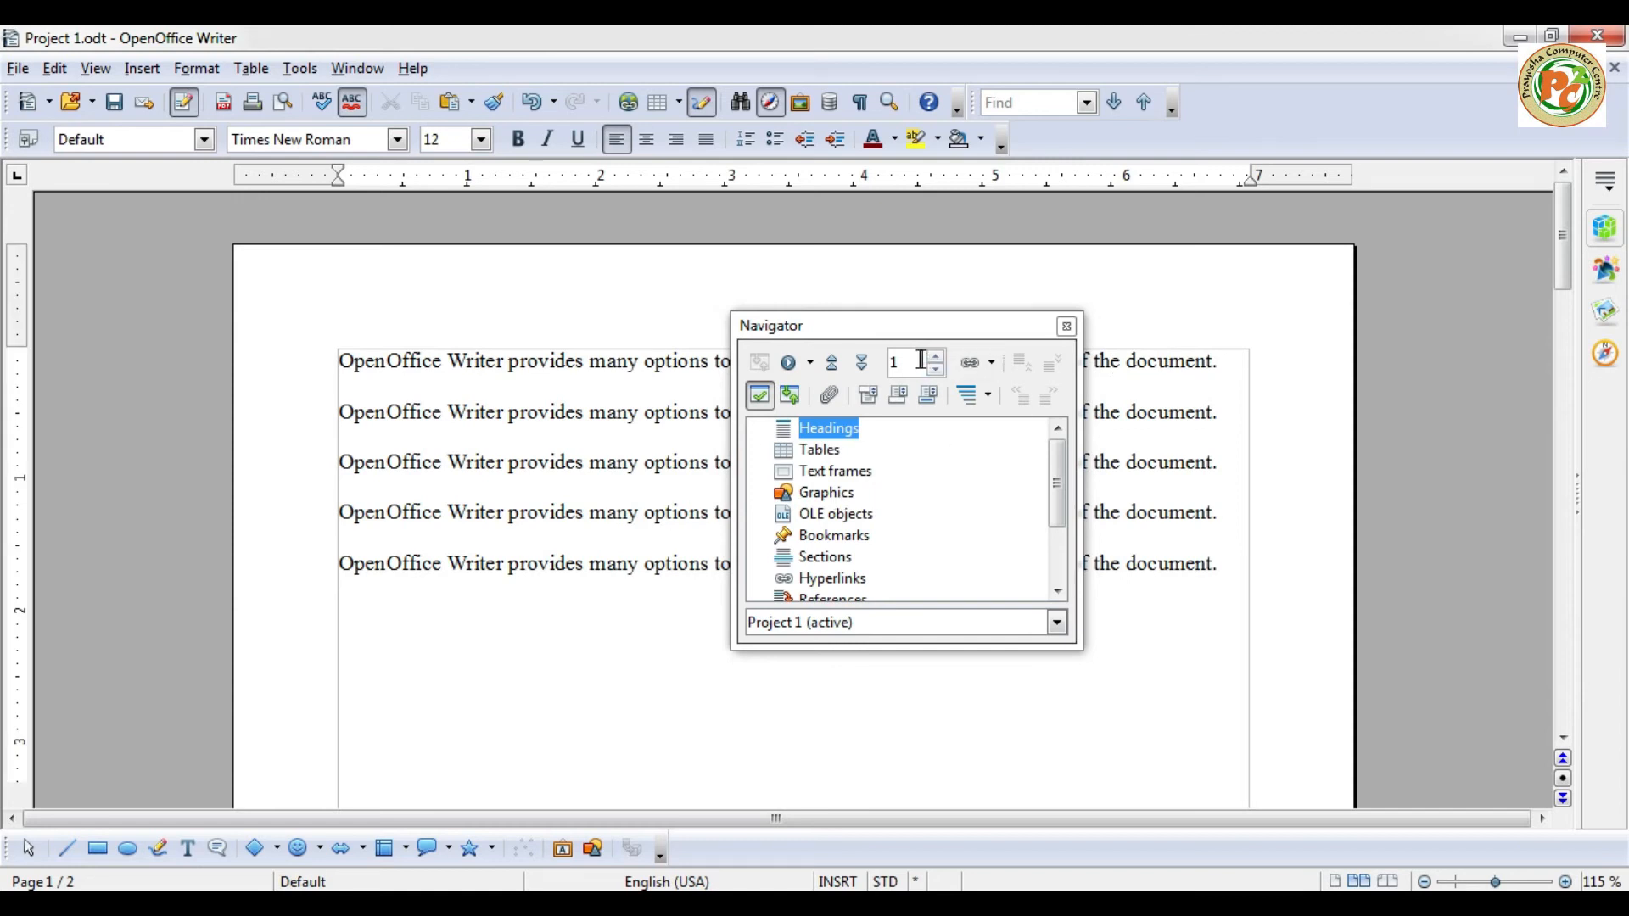
{"action": "left_click", "coordinate": [833, 365]}
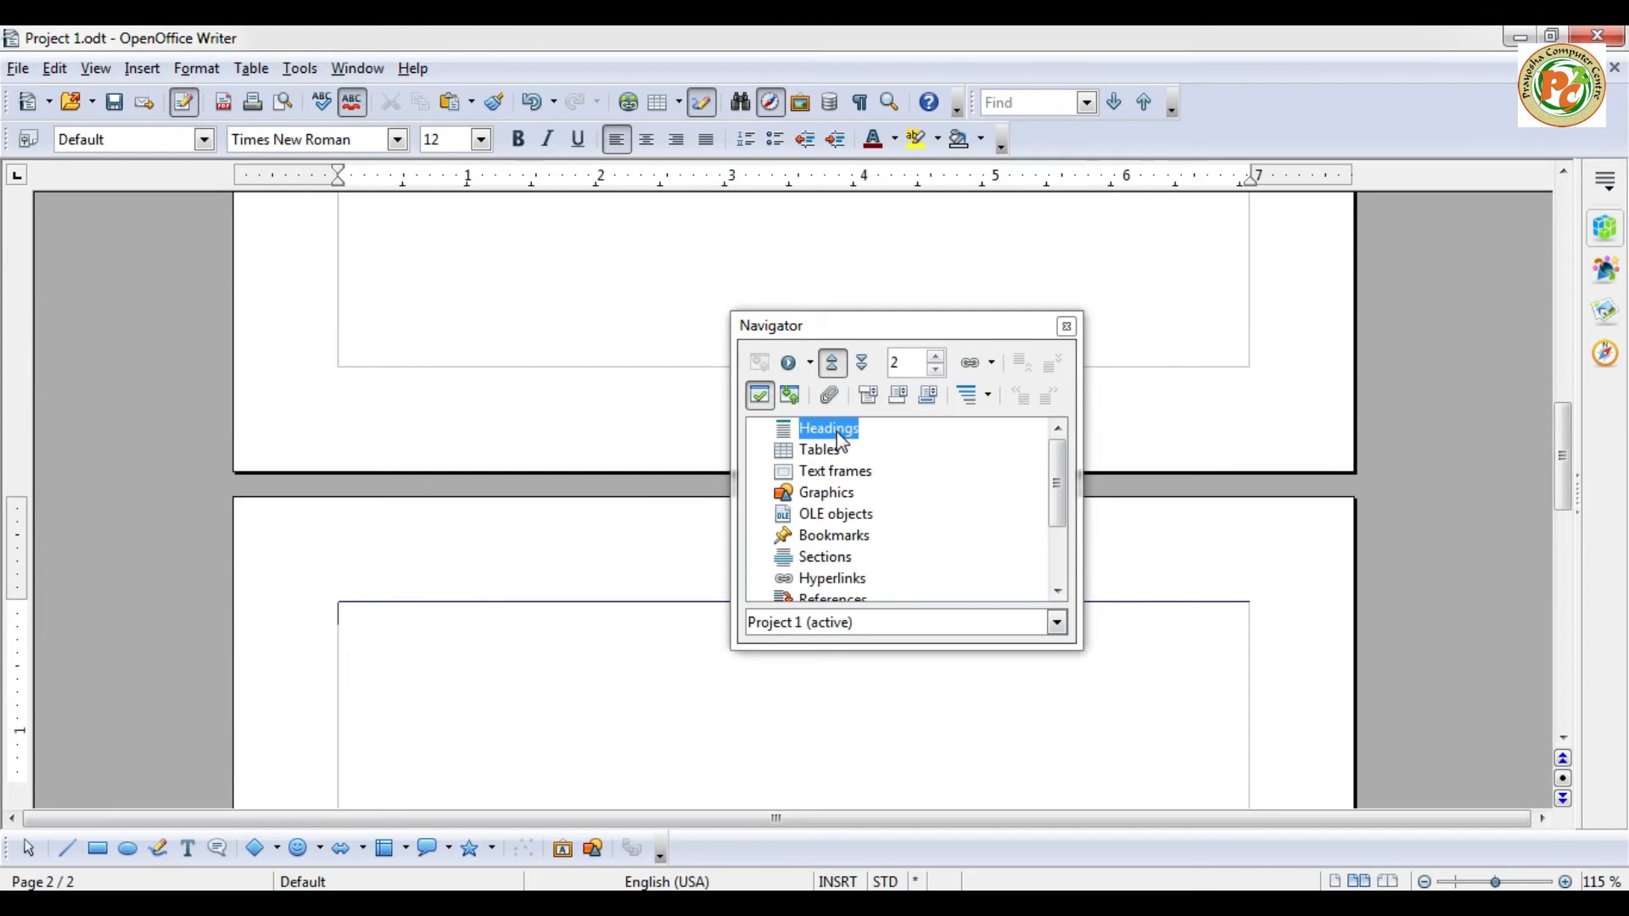
{"action": "left_click", "coordinate": [895, 366]}
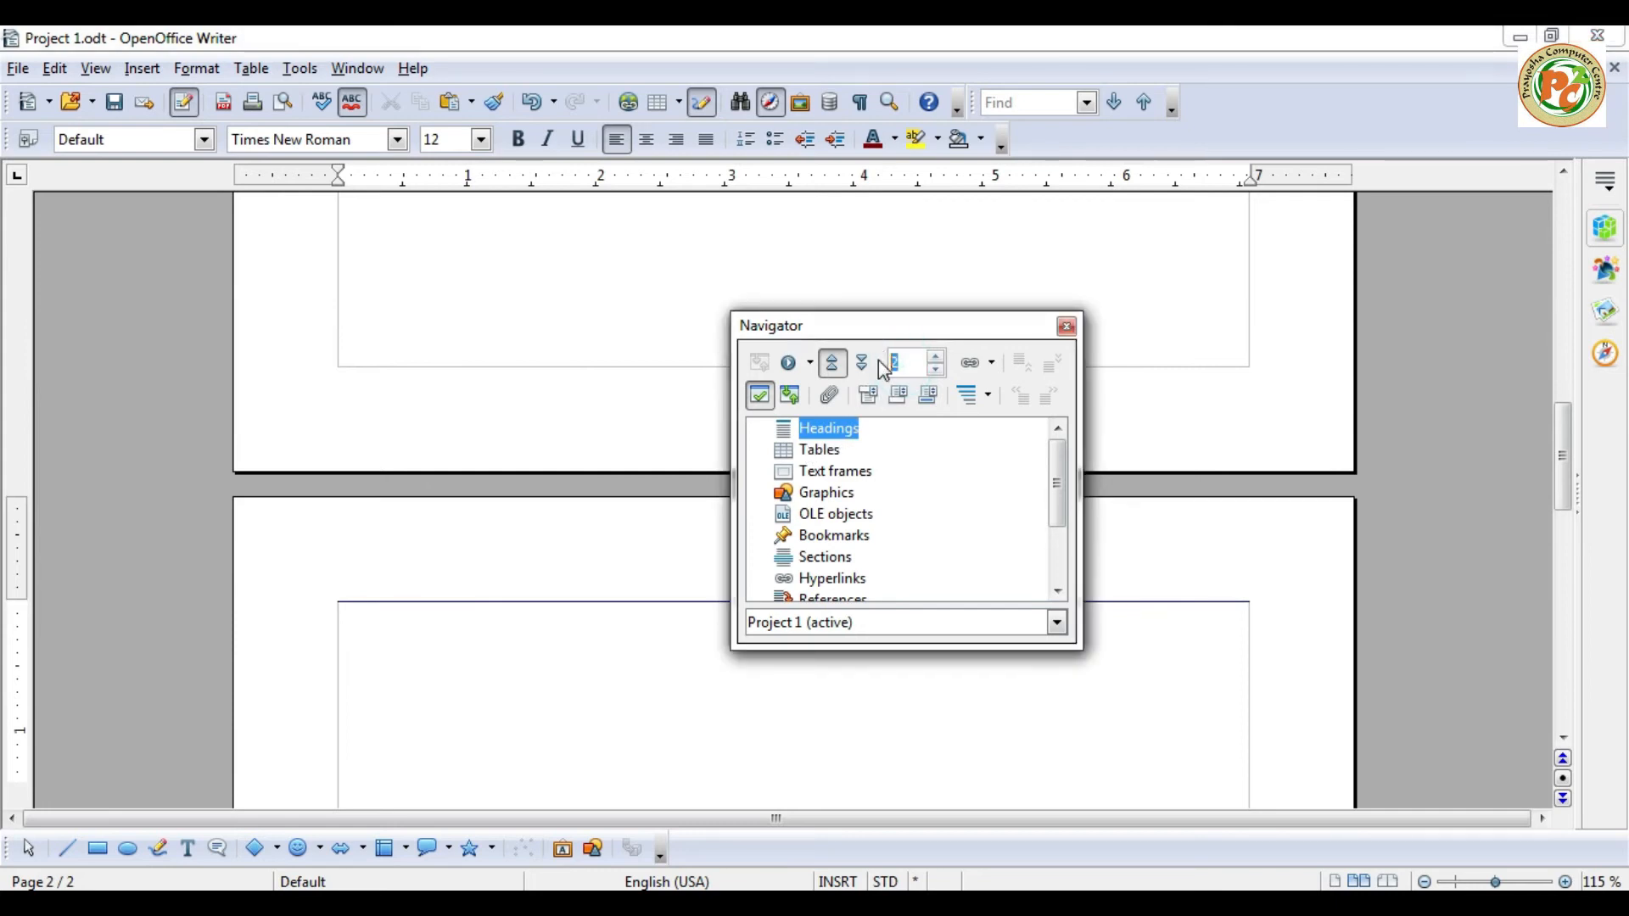
{"action": "left_click", "coordinate": [1068, 329]}
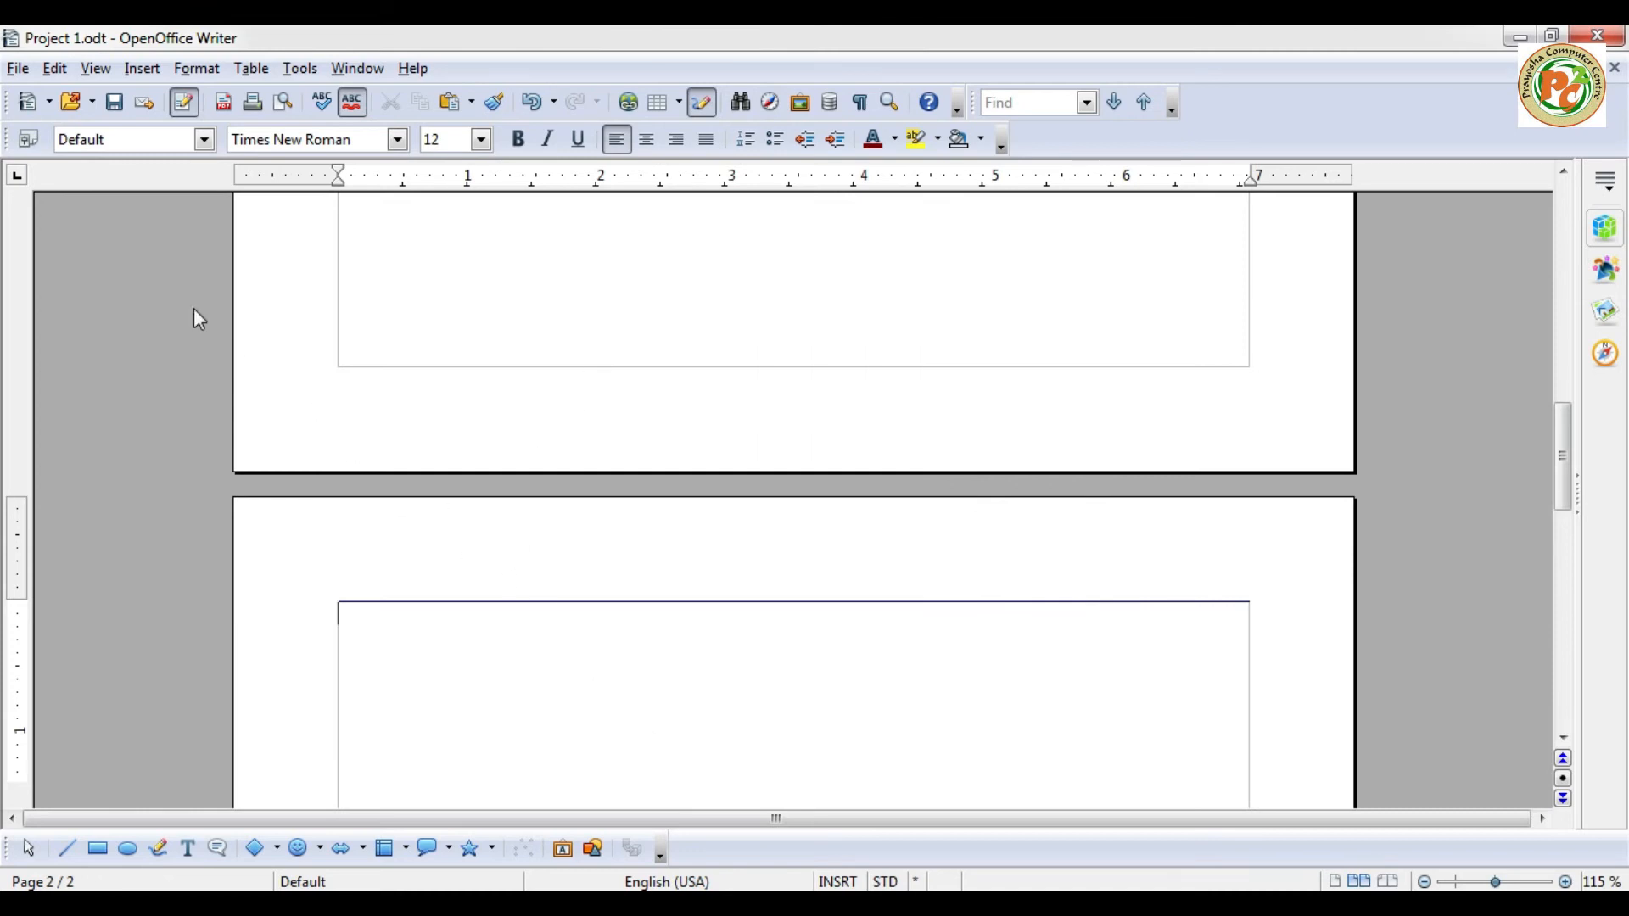
Open the Navigator once more and close it again.
{"action": "left_click", "coordinate": [97, 71]}
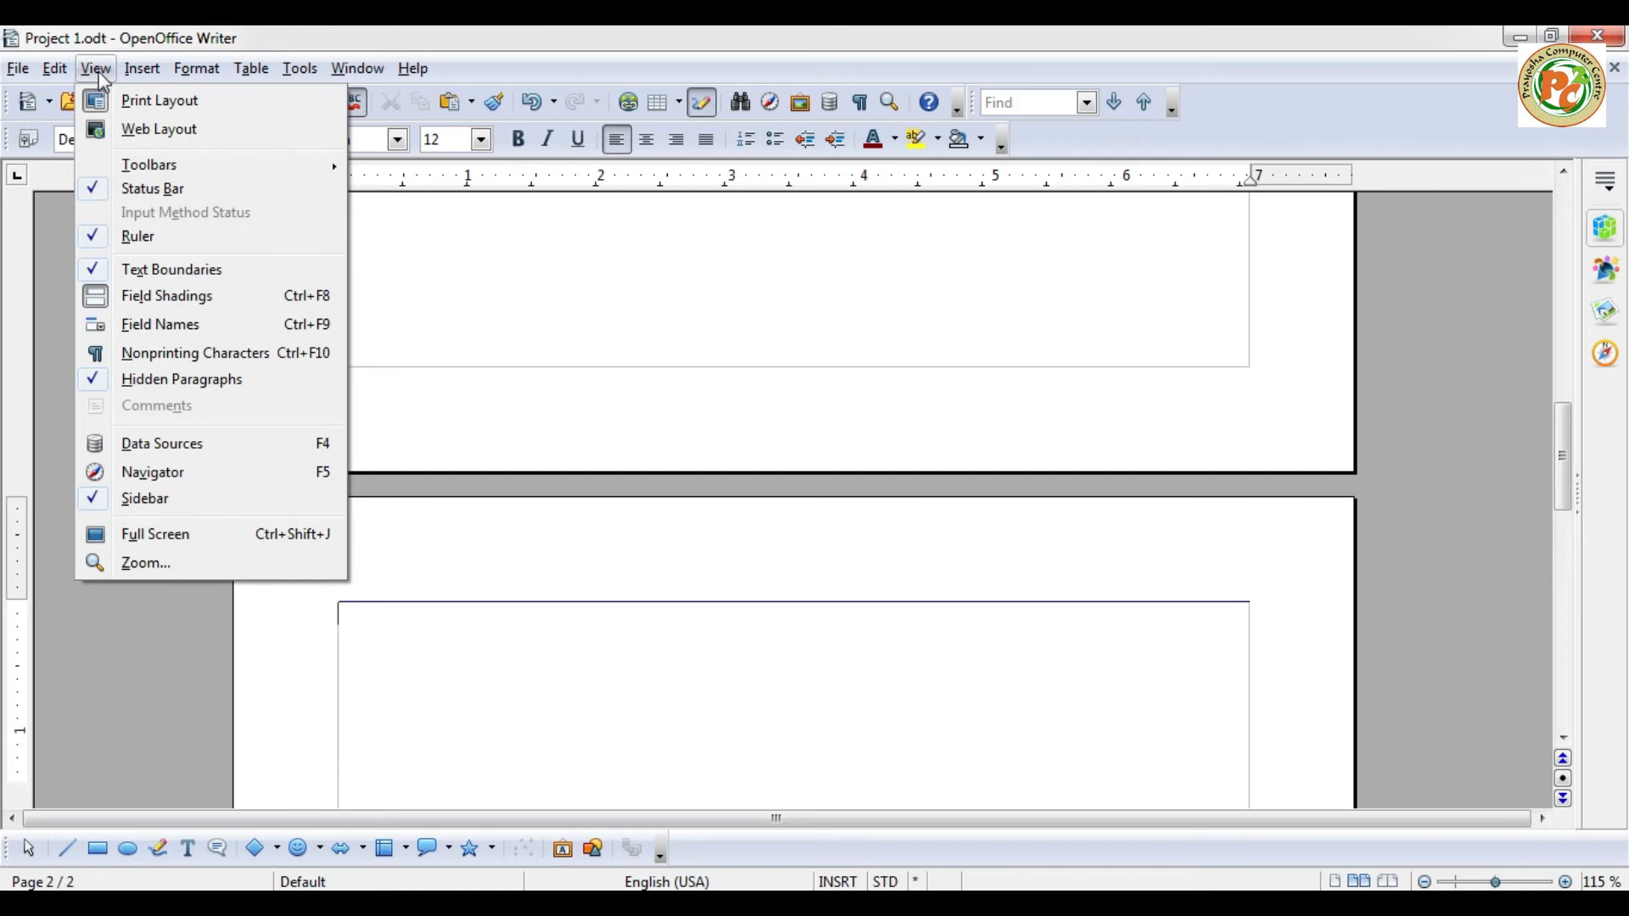
{"action": "left_click", "coordinate": [256, 480]}
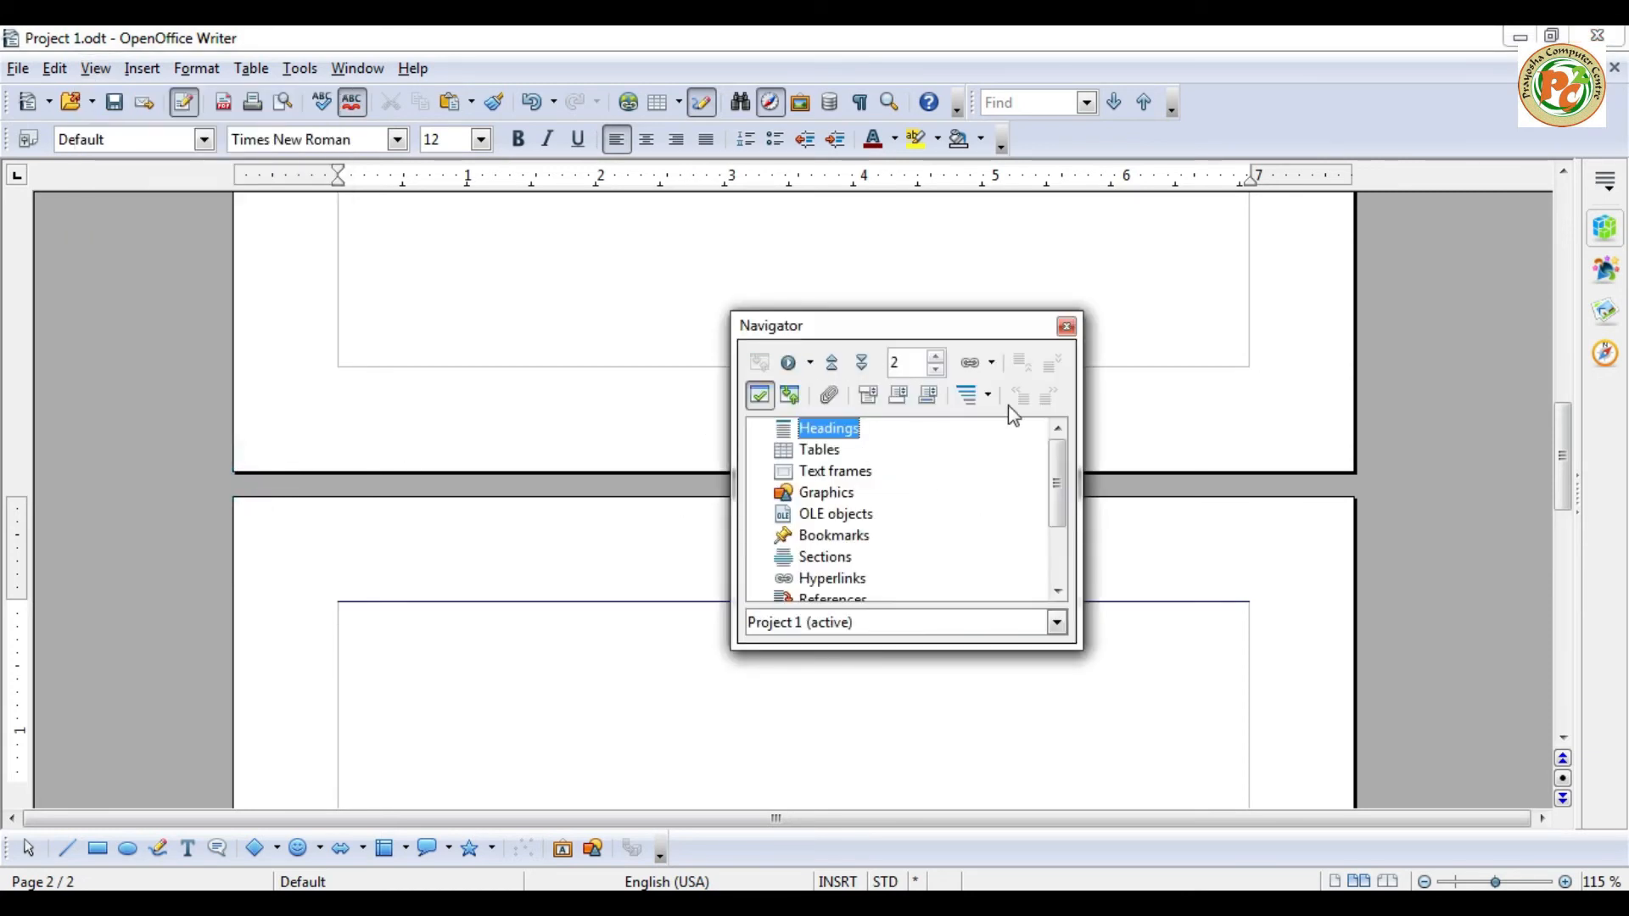
{"action": "left_click", "coordinate": [1067, 327]}
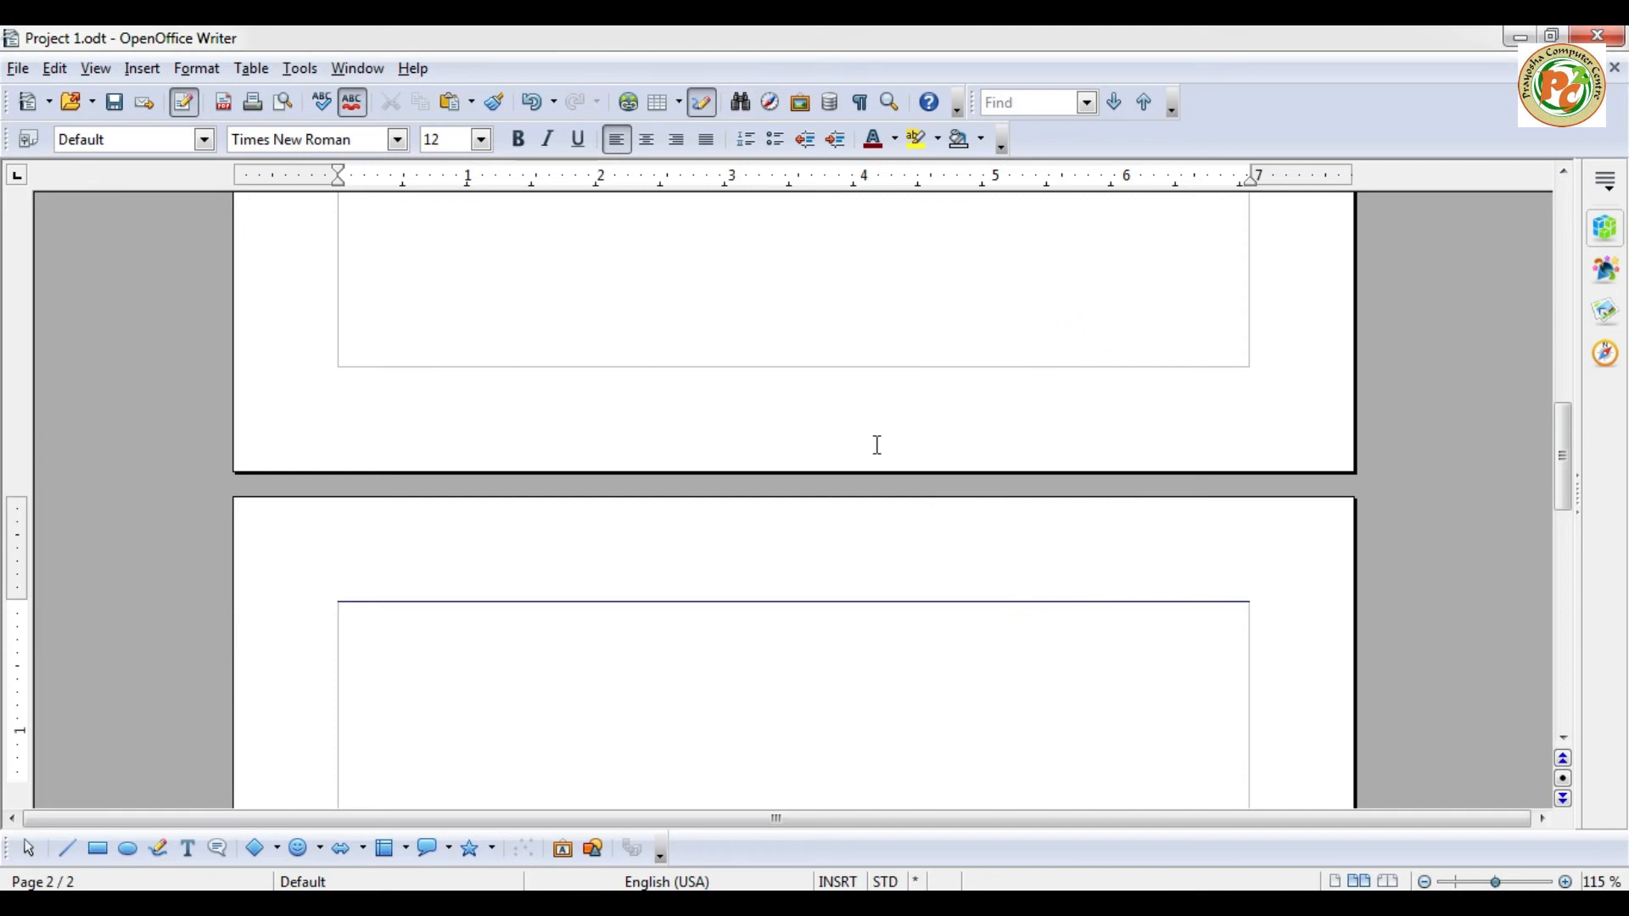
Show the nonprinting characters and check the paragraph marks after the first sentence and on the empty lines.
{"action": "scroll", "coordinate": [740, 442], "scroll_direction": "up", "scroll_amount": 15}
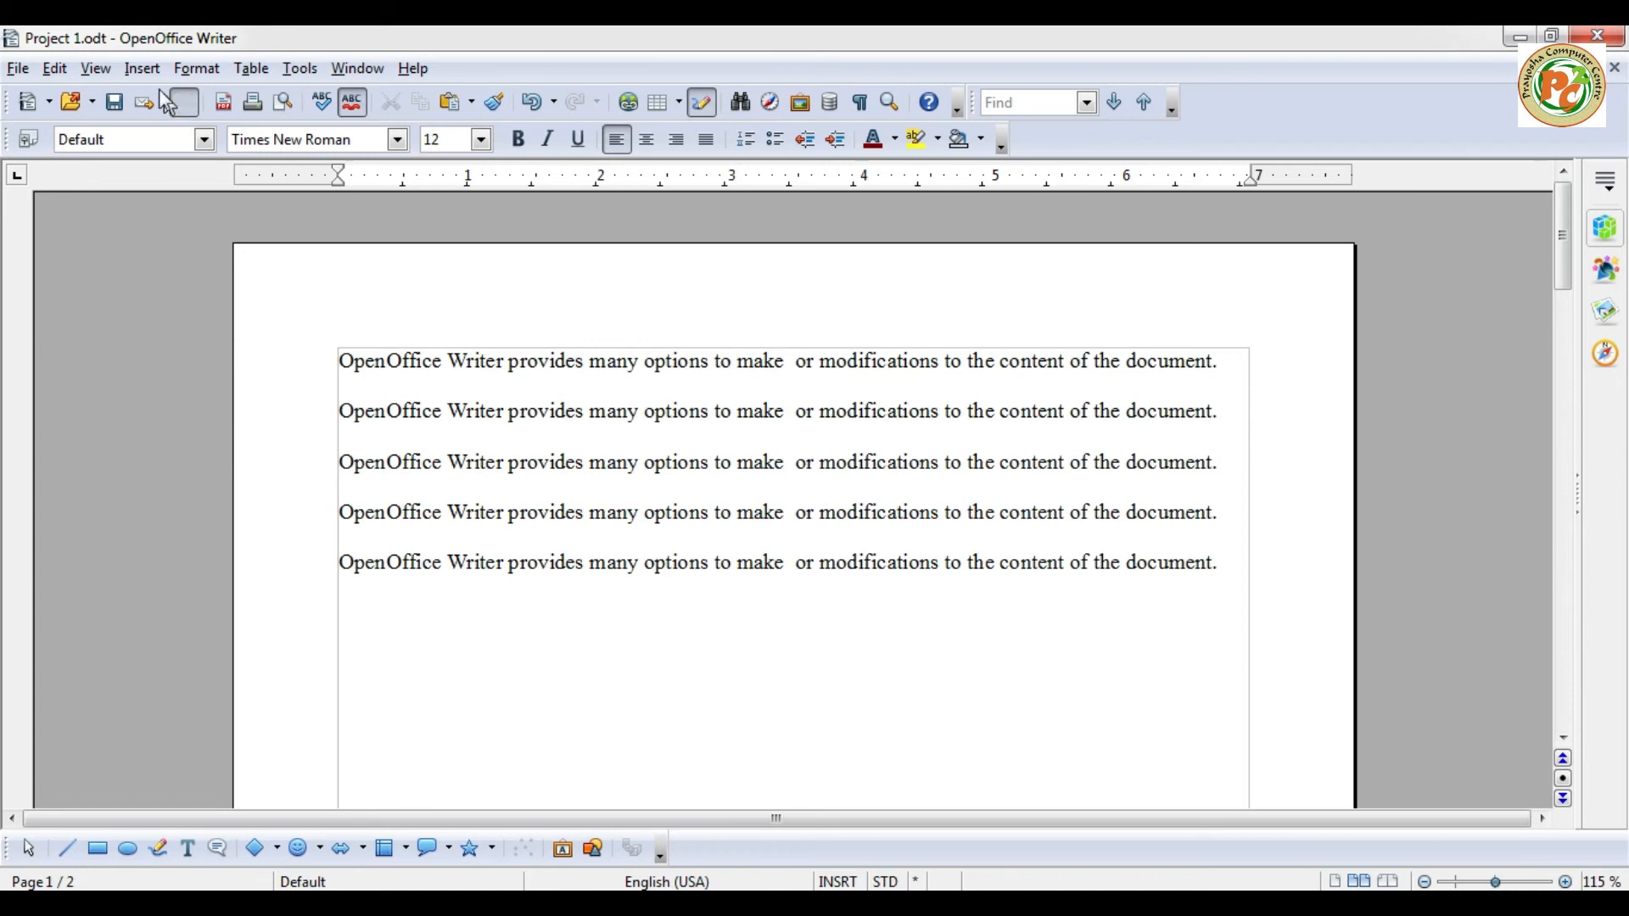
{"action": "left_click", "coordinate": [96, 69]}
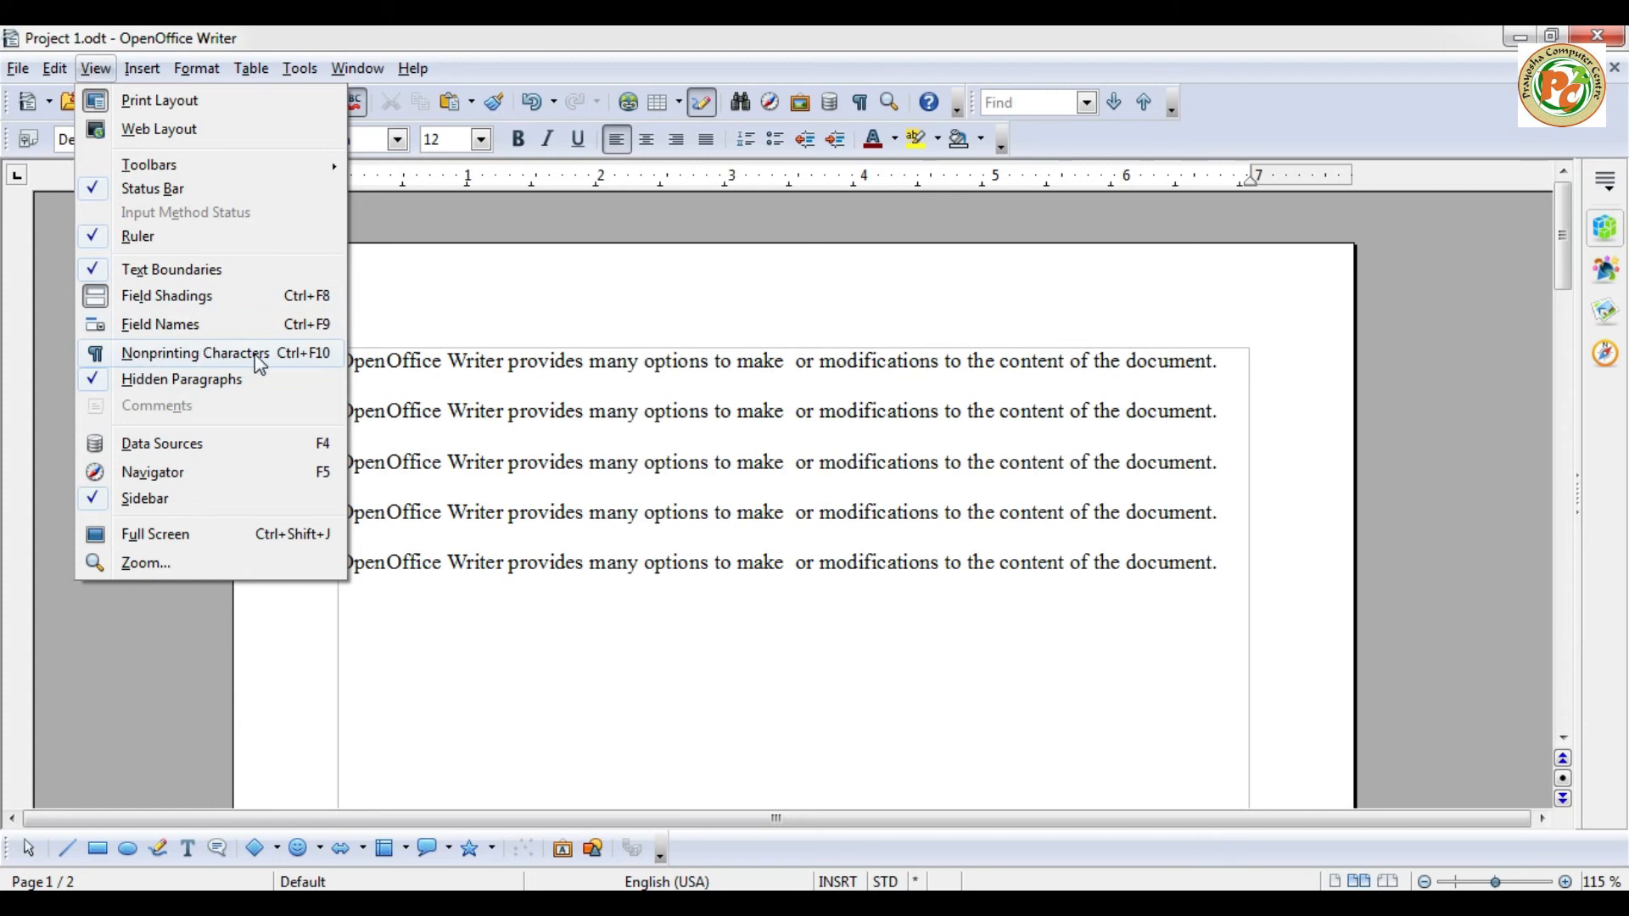
{"action": "left_click", "coordinate": [414, 333]}
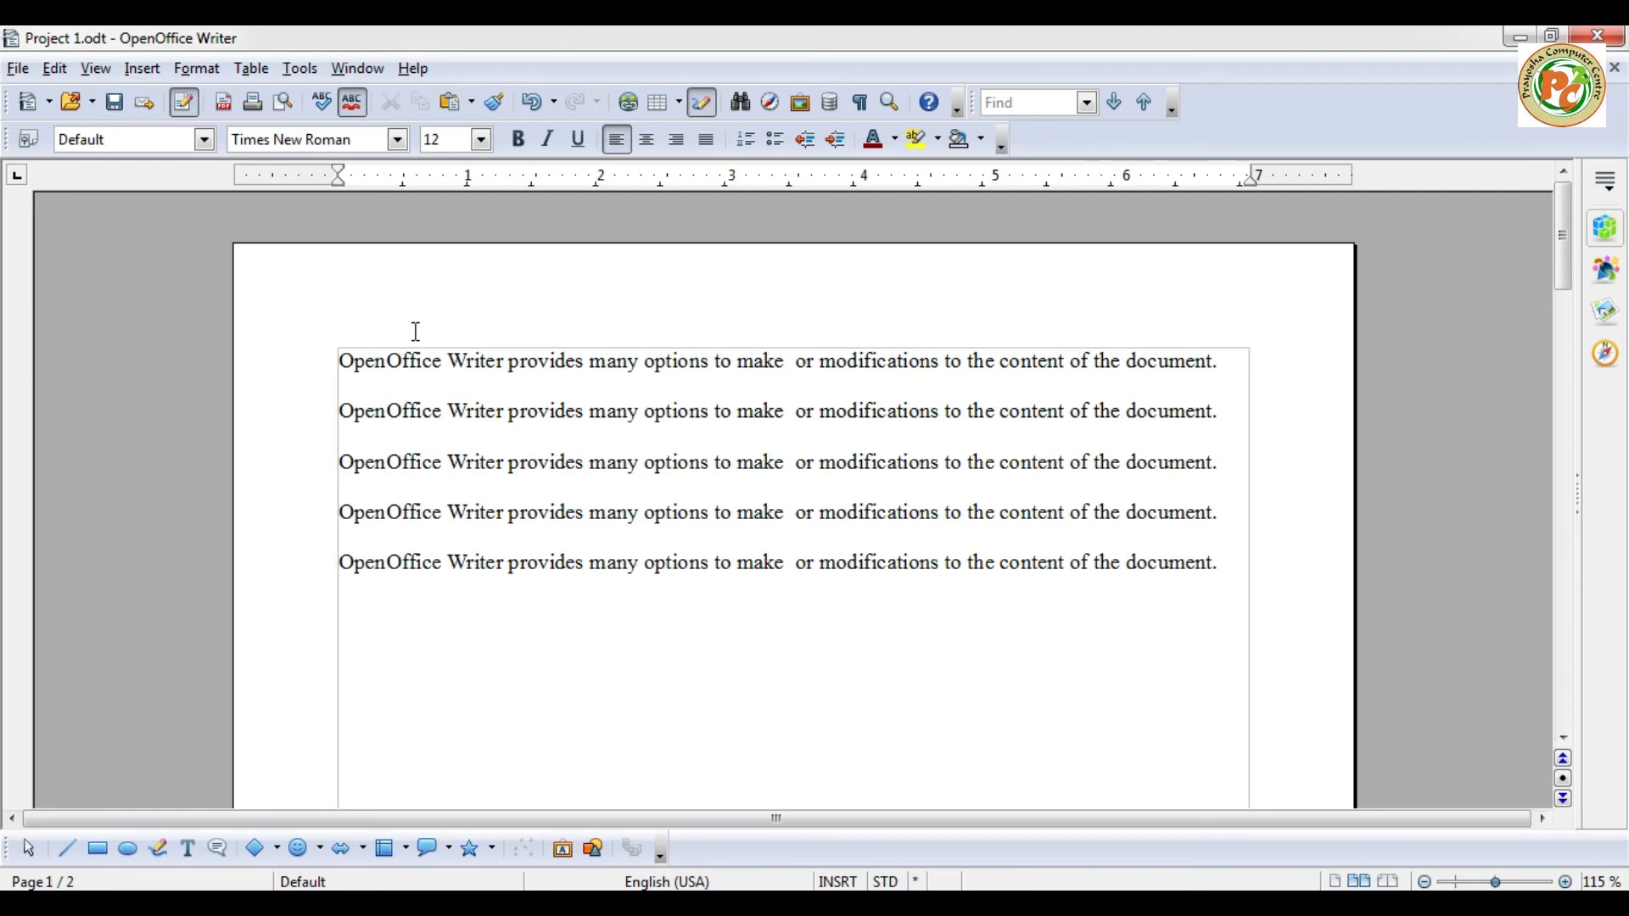
{"action": "key", "text": "ctrl+F10"}
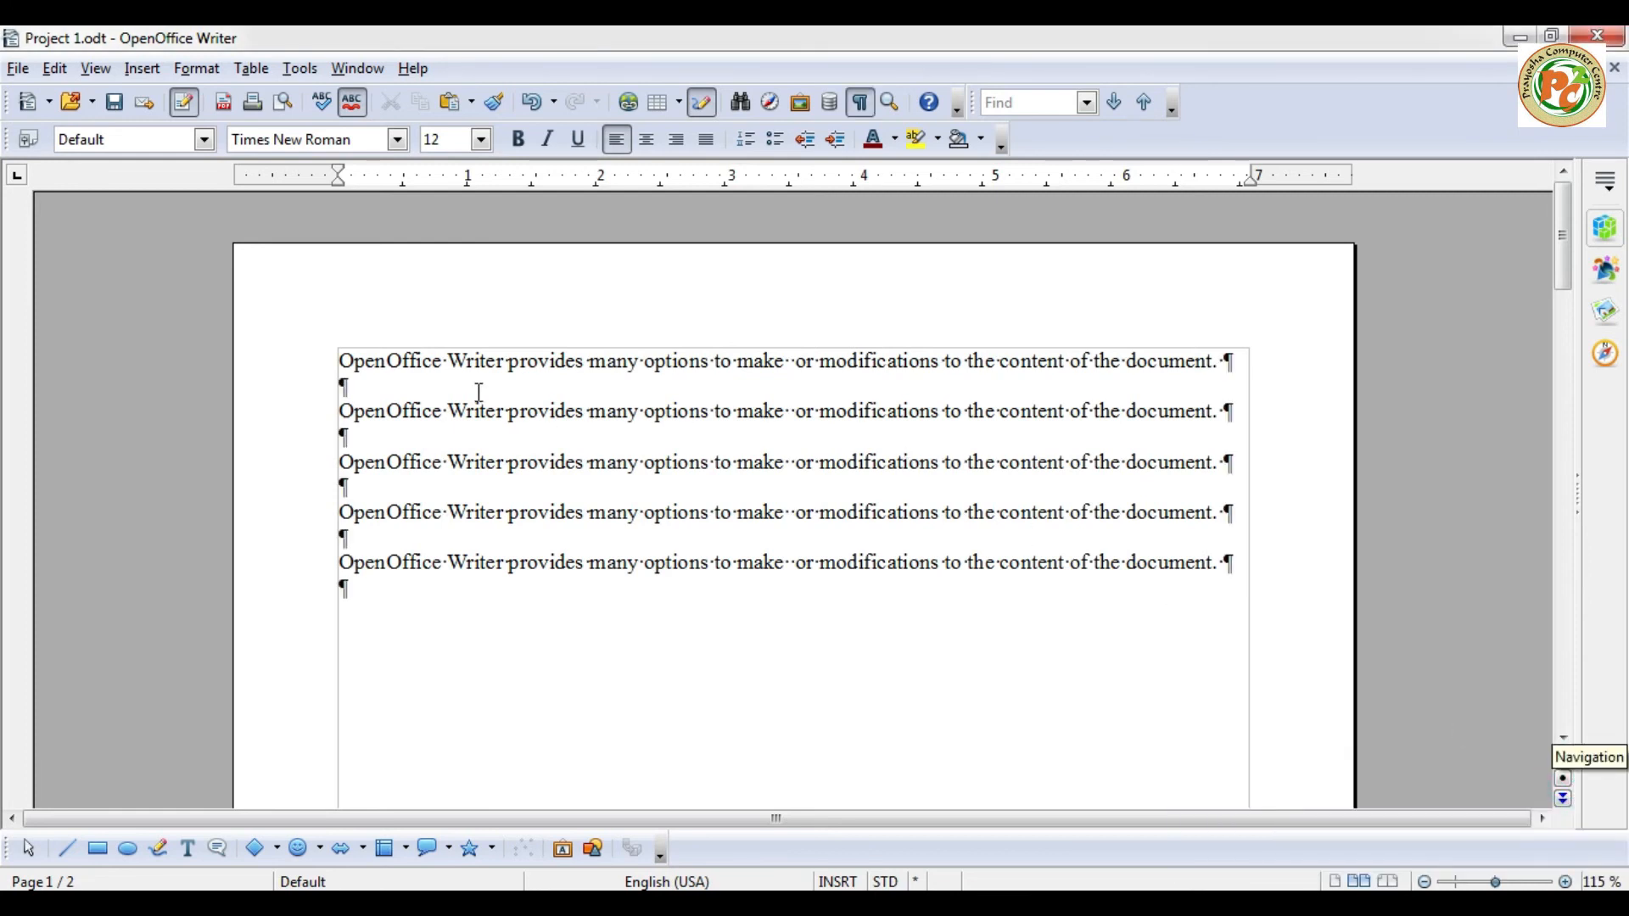
{"action": "left_click", "coordinate": [1226, 358]}
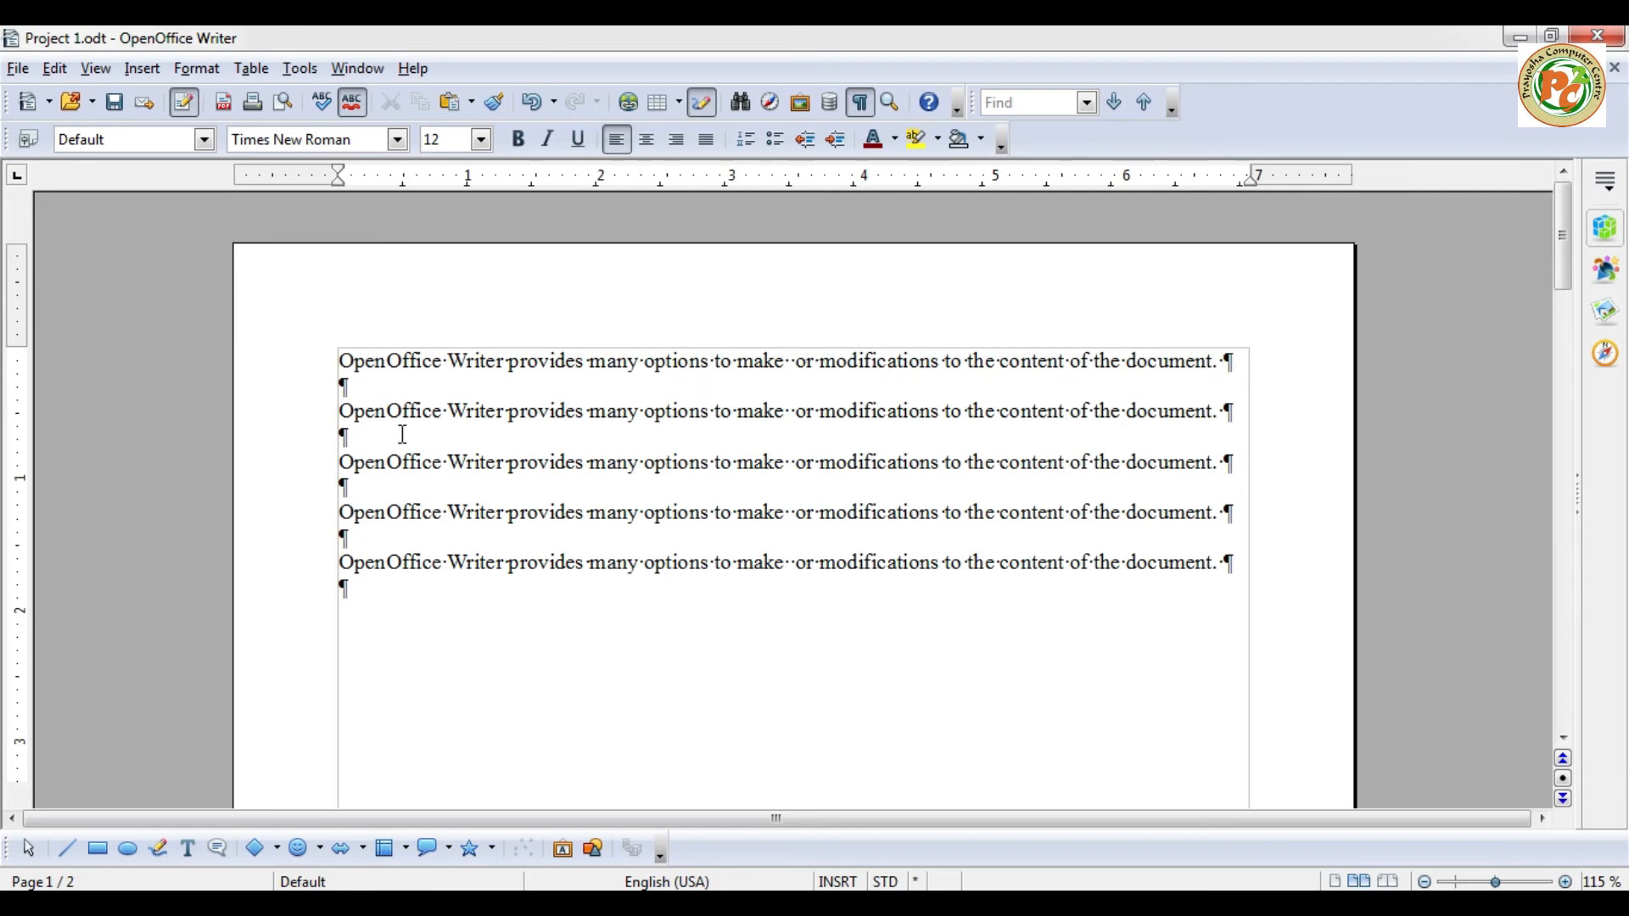
{"action": "left_click", "coordinate": [351, 387]}
{"action": "left_click", "coordinate": [348, 438]}
{"action": "left_click", "coordinate": [349, 488]}
{"action": "left_click", "coordinate": [349, 538]}
{"action": "left_click", "coordinate": [356, 589]}
{"action": "double_click", "coordinate": [442, 562]}
Insert six tabs on the empty line below the last sentence, and start a new line of spaces under it.
{"action": "left_click", "coordinate": [413, 589]}
{"action": "key", "text": "Tab"}
{"action": "key", "text": "Tab"}
{"action": "key", "text": "Tab"}
{"action": "key", "text": "Tab"}
{"action": "key", "text": "Tab"}
{"action": "key", "text": "Tab"}
{"action": "key", "text": "Return"}
Hide the nonprinting characters in the document.
{"action": "left_click", "coordinate": [95, 68]}
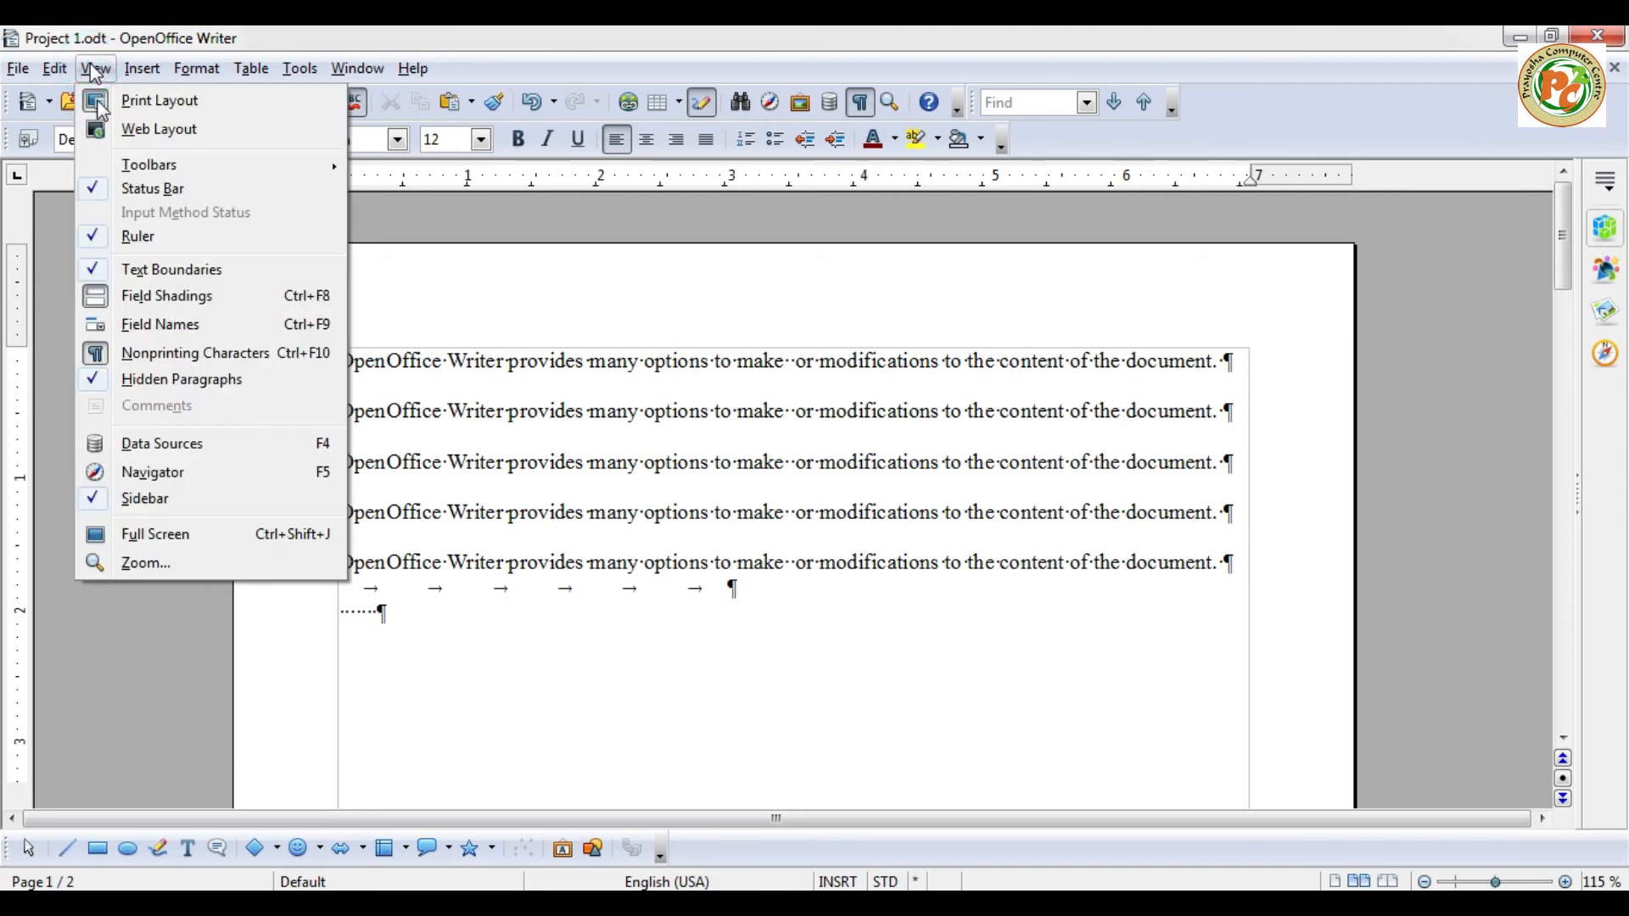
{"action": "left_click", "coordinate": [186, 351]}
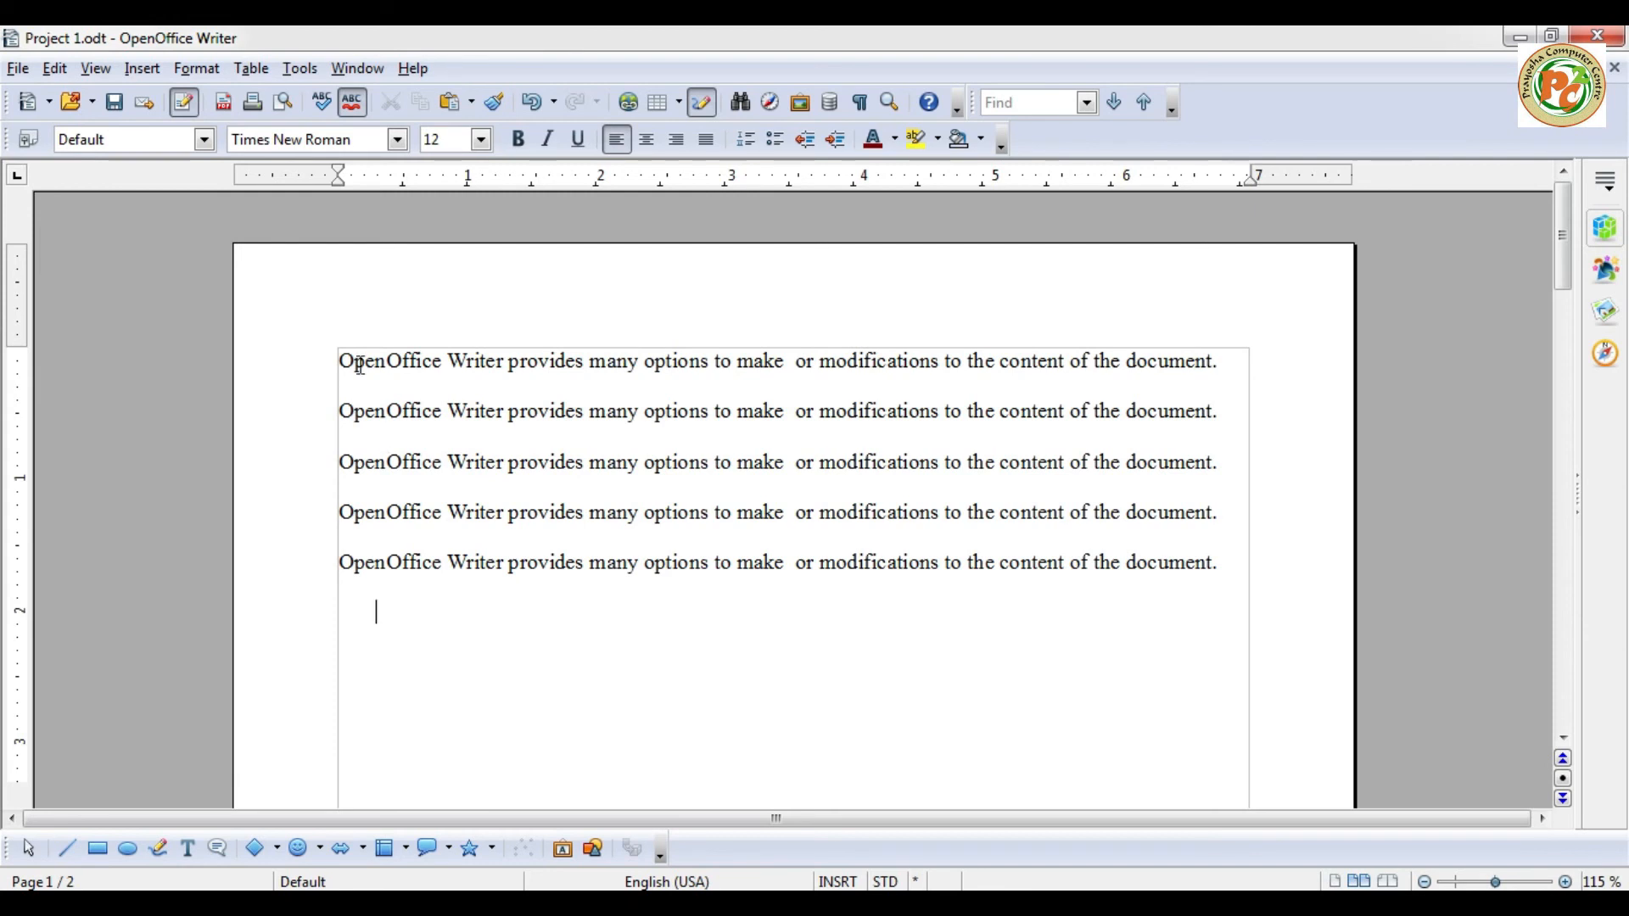
Show the nonprinting characters once more and hide them again.
{"action": "left_click", "coordinate": [95, 68]}
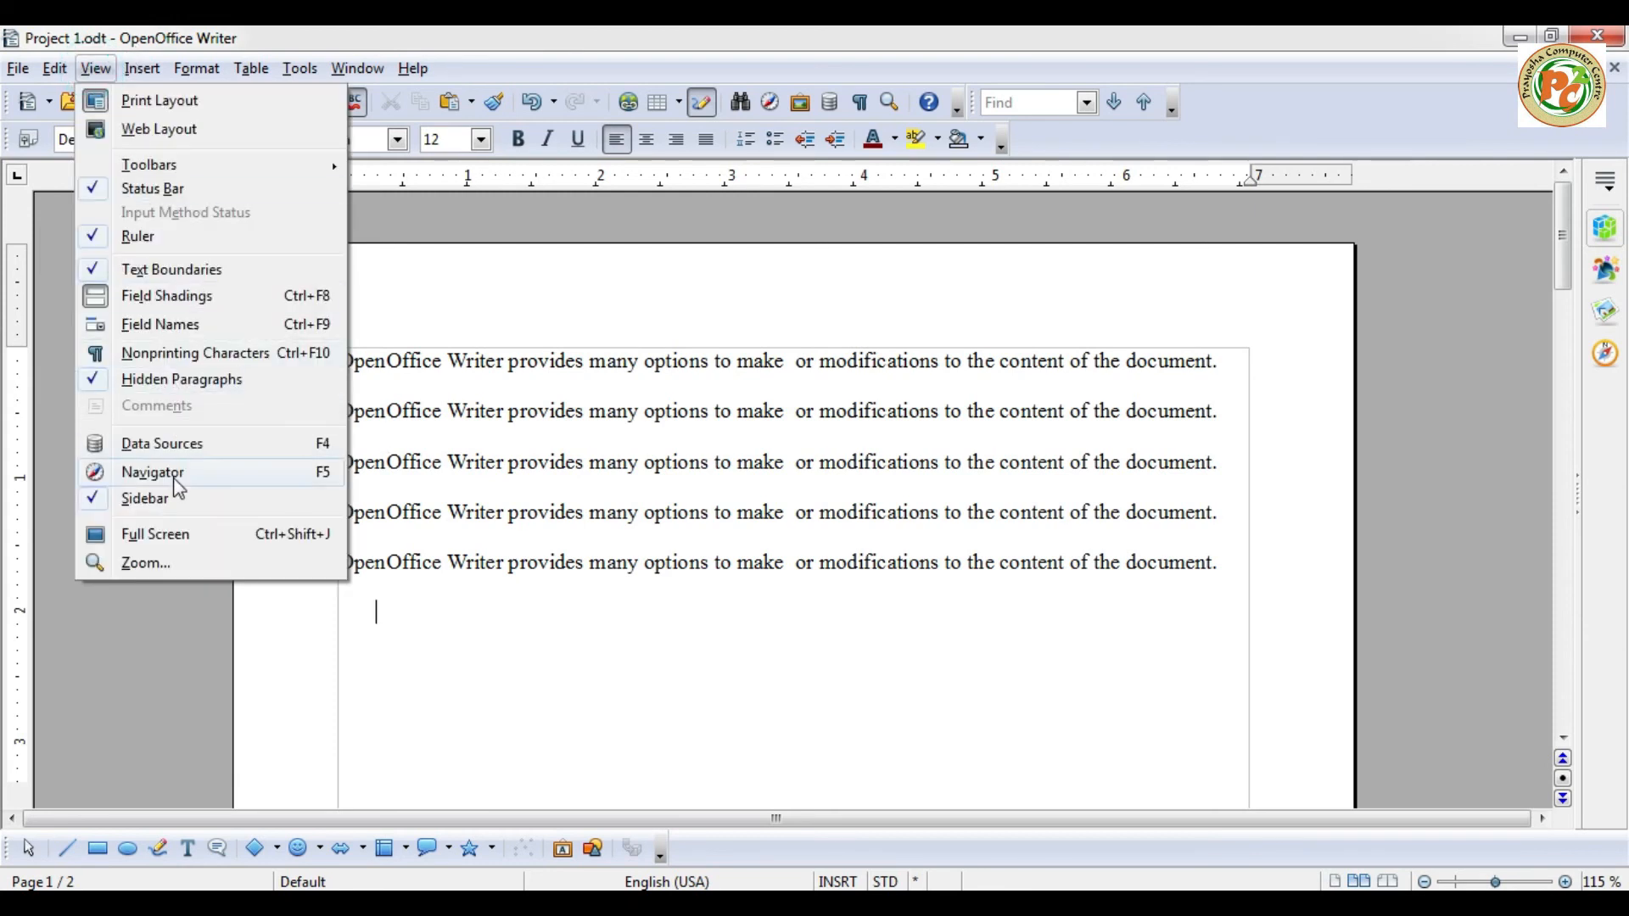
{"action": "left_click", "coordinate": [195, 352]}
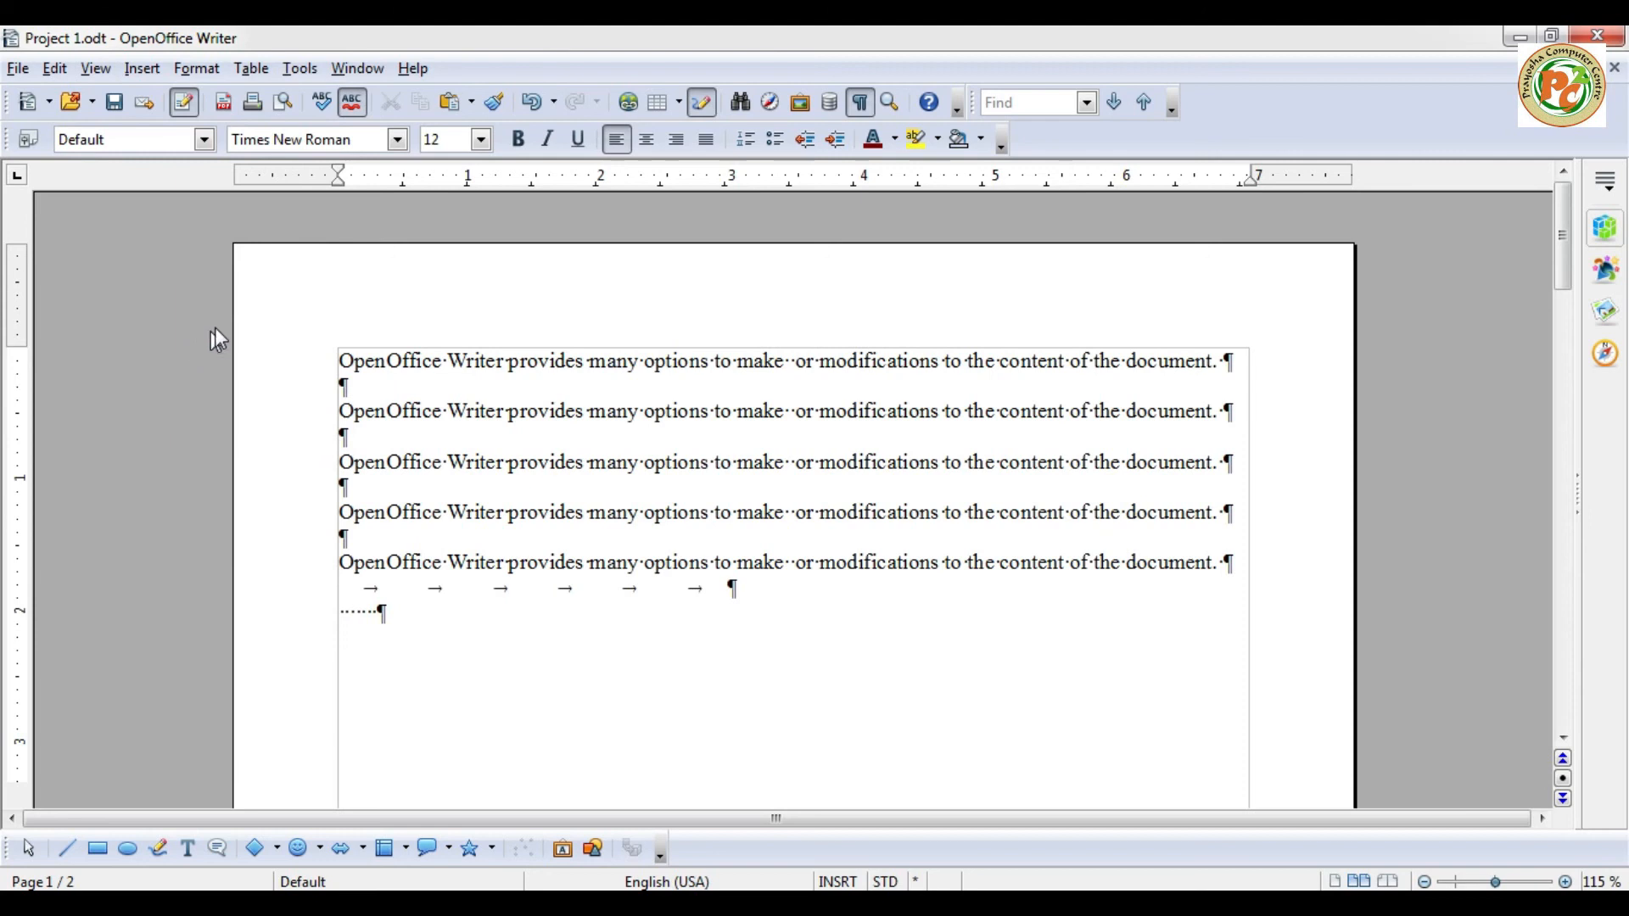
{"action": "left_click", "coordinate": [95, 68]}
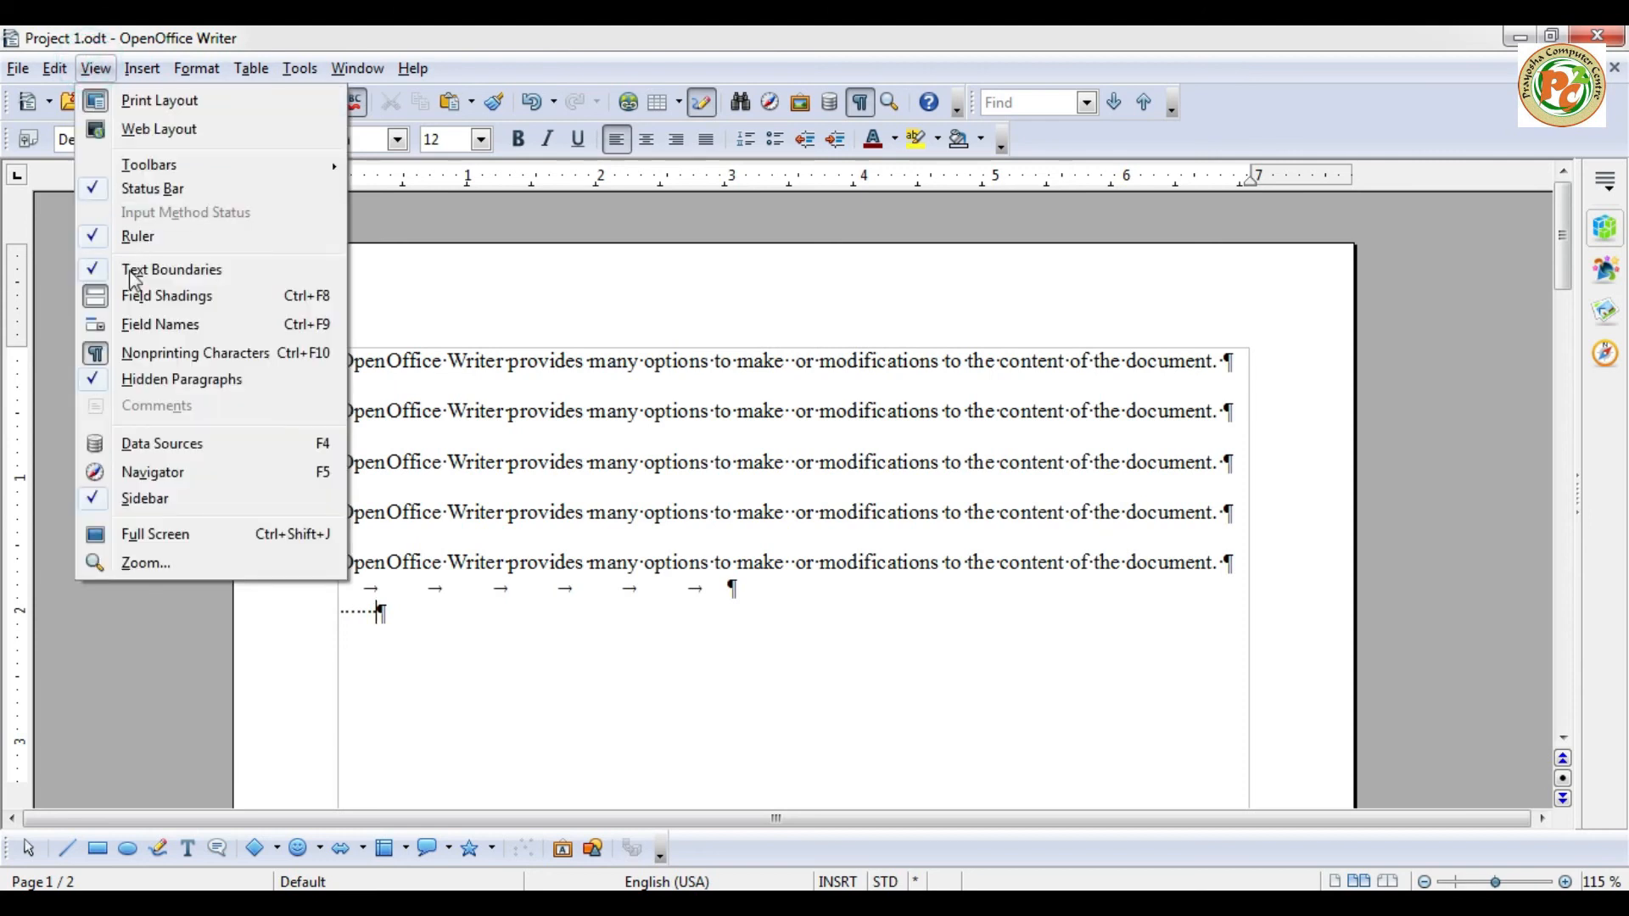
{"action": "left_click", "coordinate": [148, 353]}
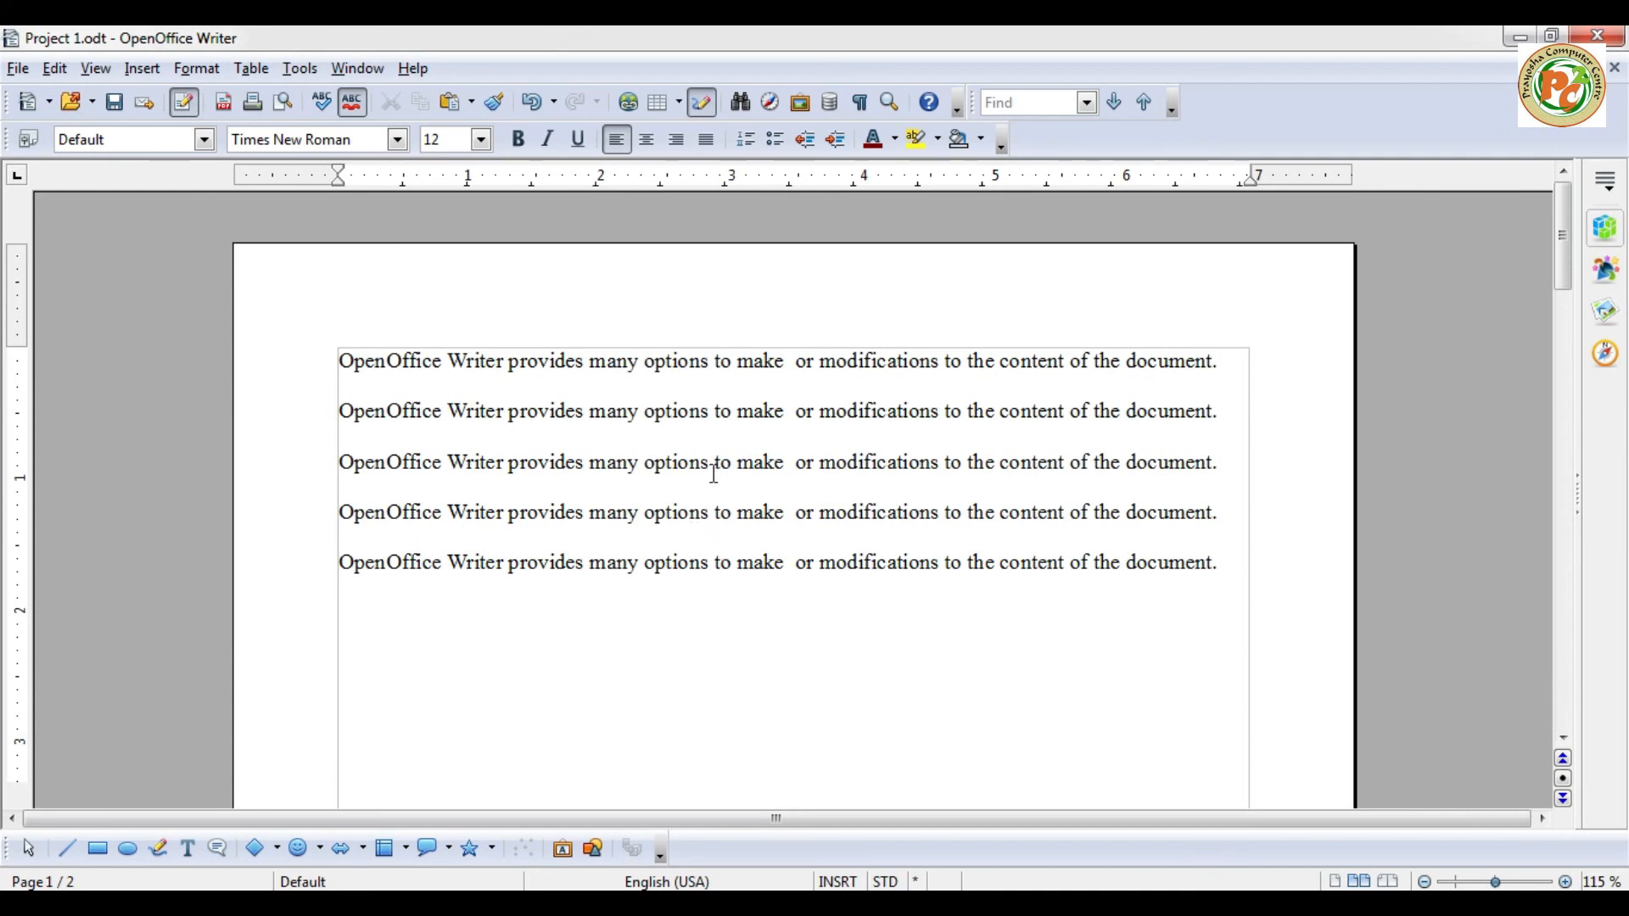
Misspell "options" as "opons" in the third sentence, "content" as "cntent" in the fifth and "document" as "doument" in the fourth.
{"action": "left_click", "coordinate": [682, 460]}
{"action": "key", "text": "BackSpace"}
{"action": "key", "text": "BackSpace"}
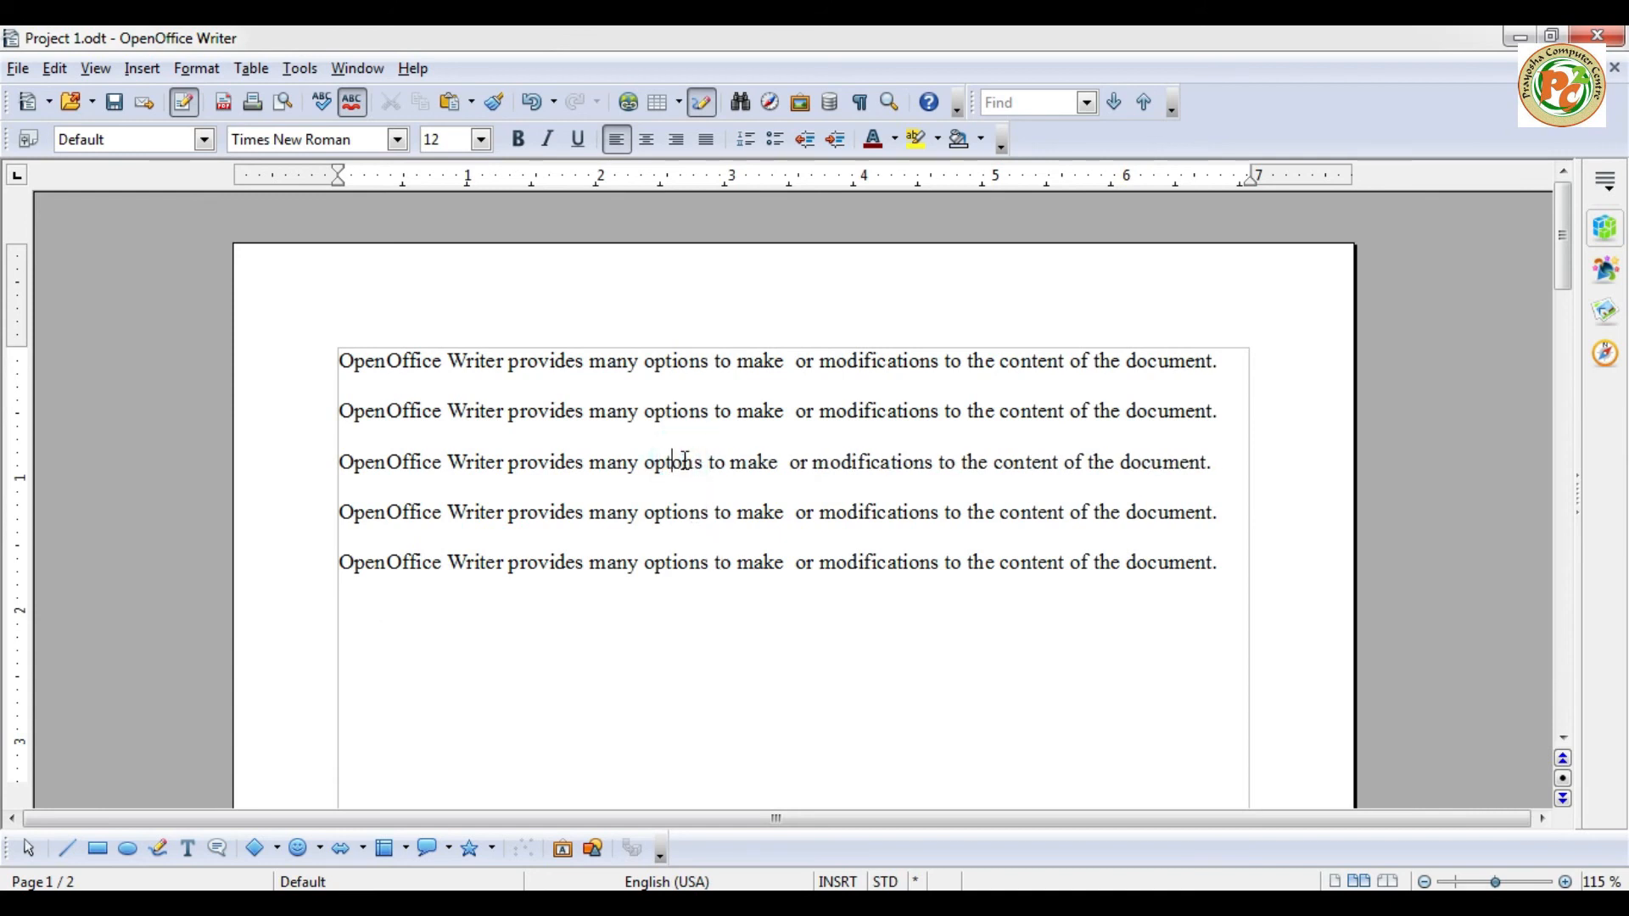
{"action": "left_click", "coordinate": [1021, 566]}
{"action": "key", "text": "BackSpace"}
{"action": "left_click", "coordinate": [1152, 513]}
{"action": "key", "text": "BackSpace"}
{"action": "left_click", "coordinate": [1136, 662]}
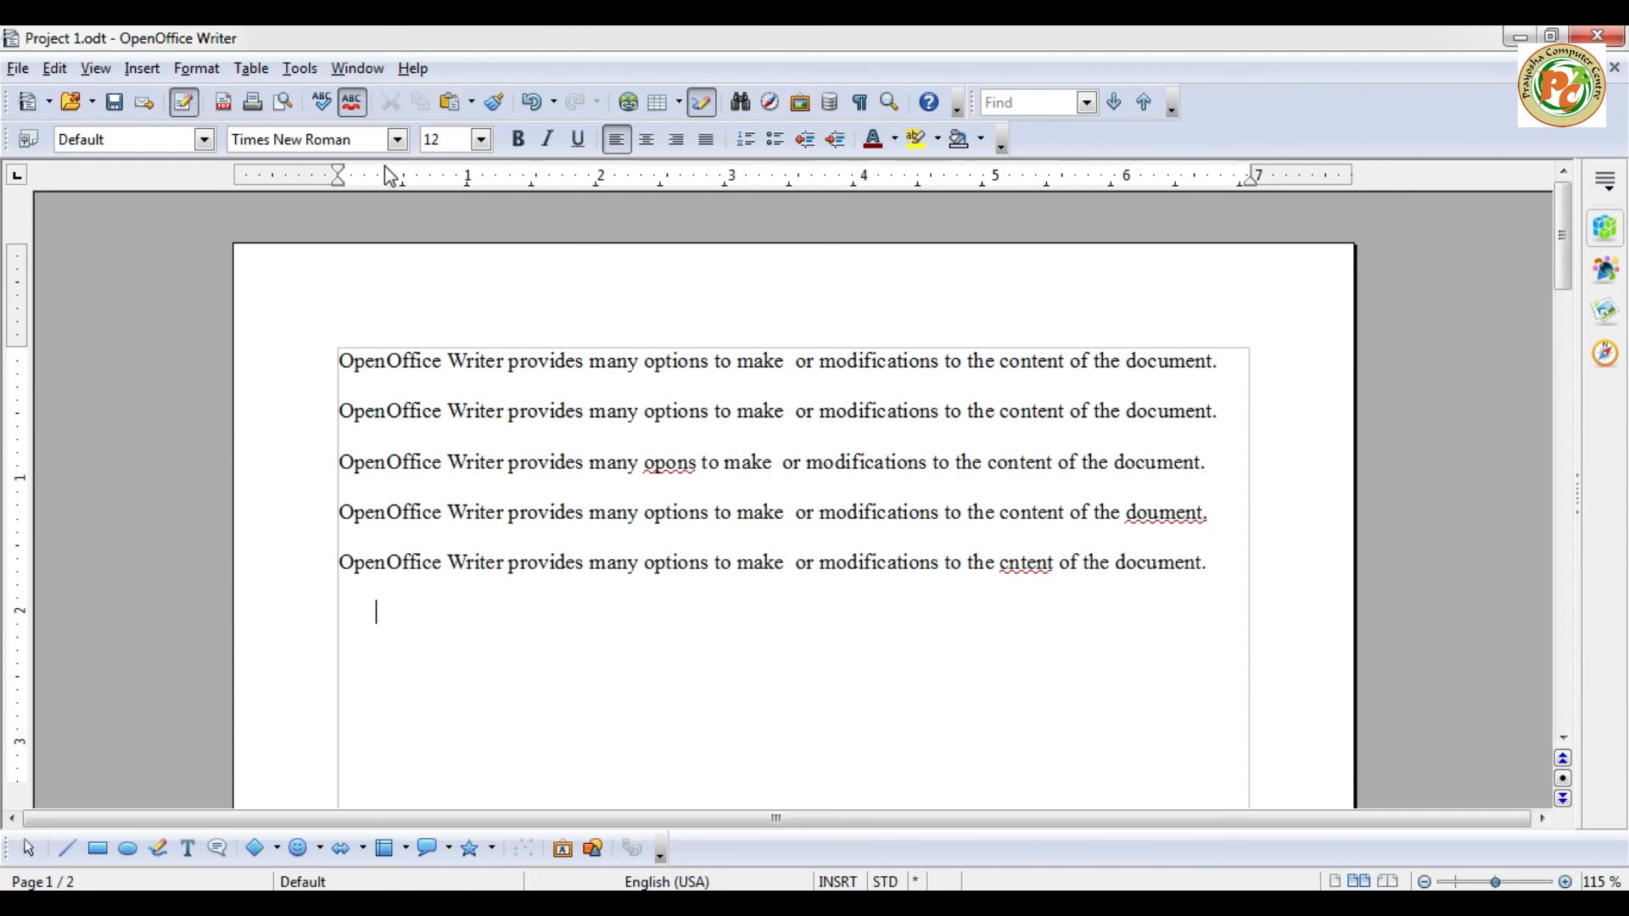
Run the spelling and grammar check from the beginning of the document, review the suggestions for "opons", and close it without changing anything.
{"action": "key", "text": "F7"}
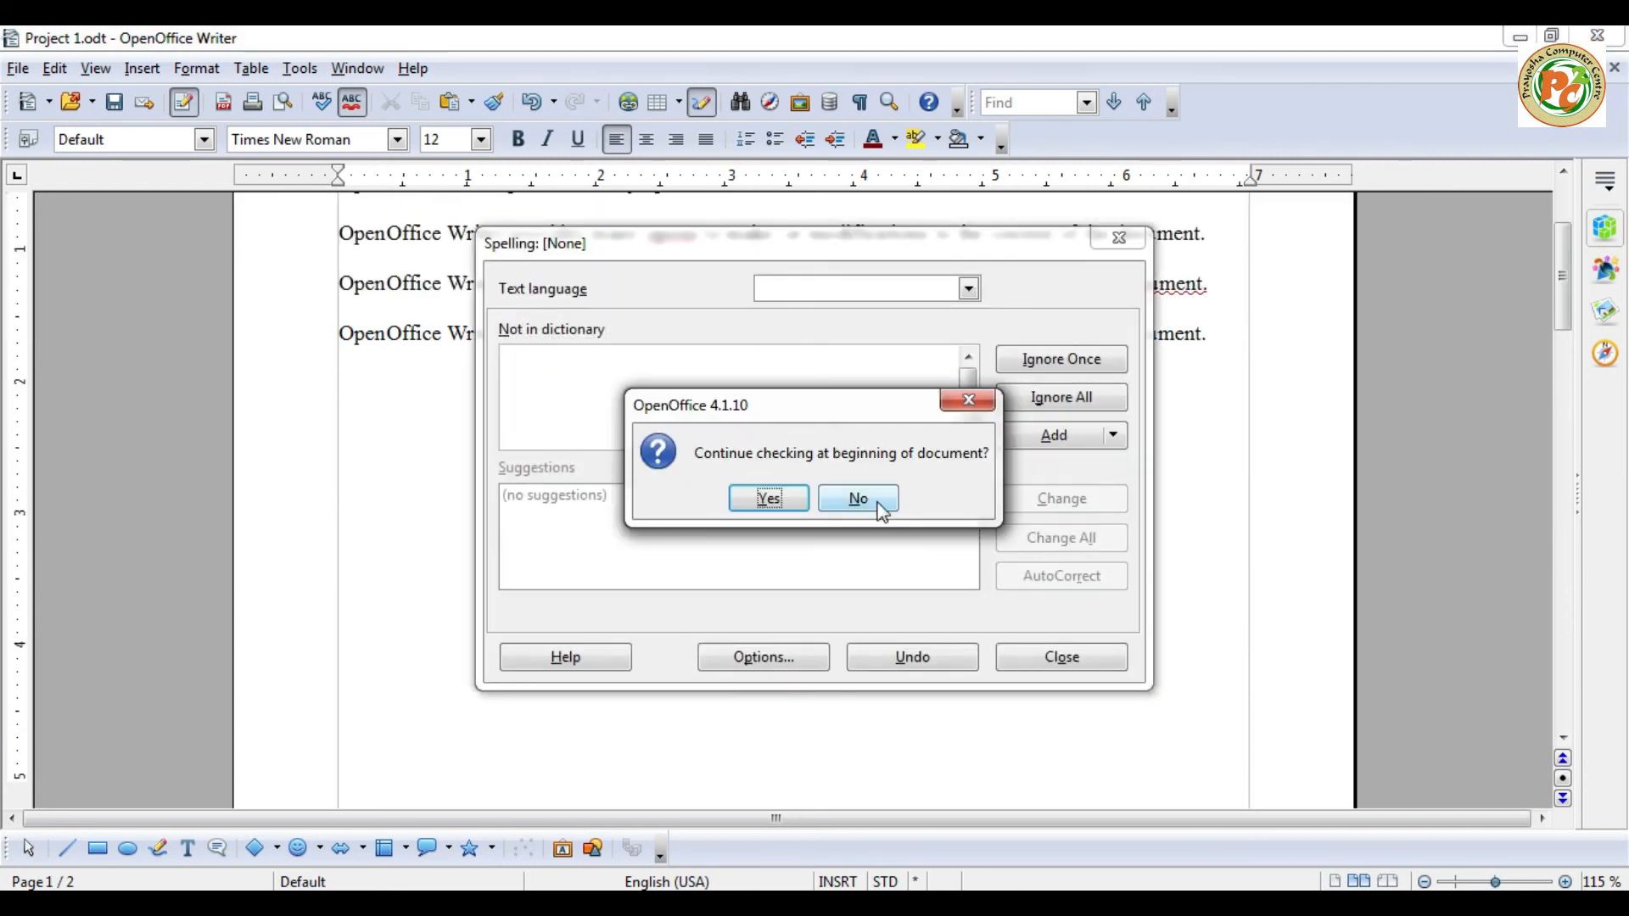
{"action": "left_click", "coordinate": [966, 400]}
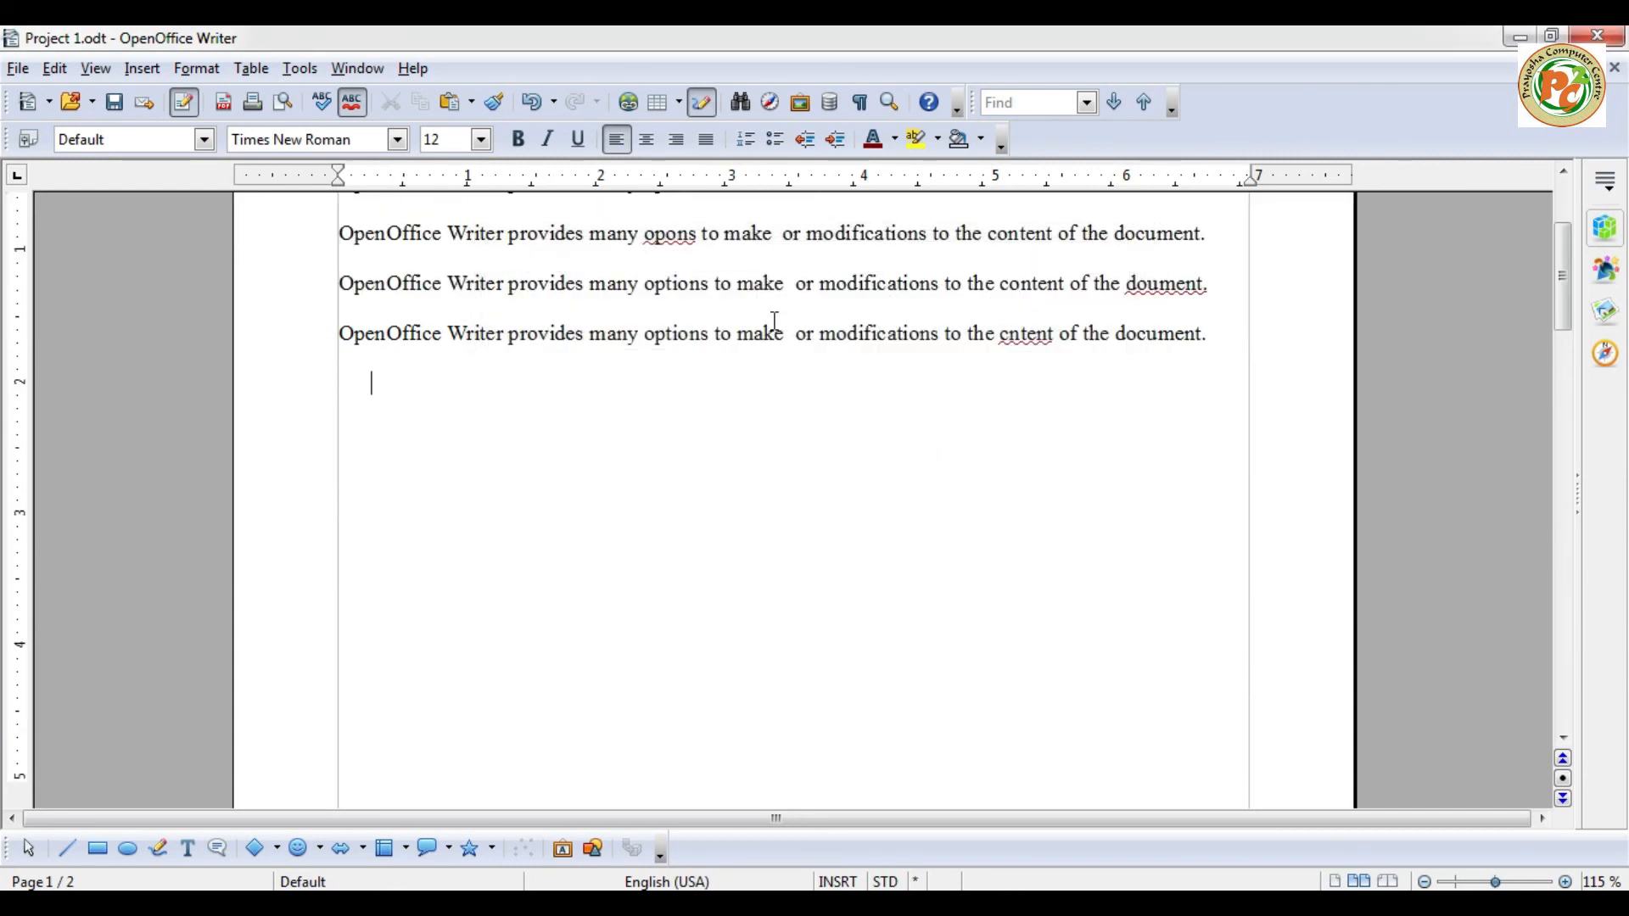
{"action": "left_click", "coordinate": [299, 69]}
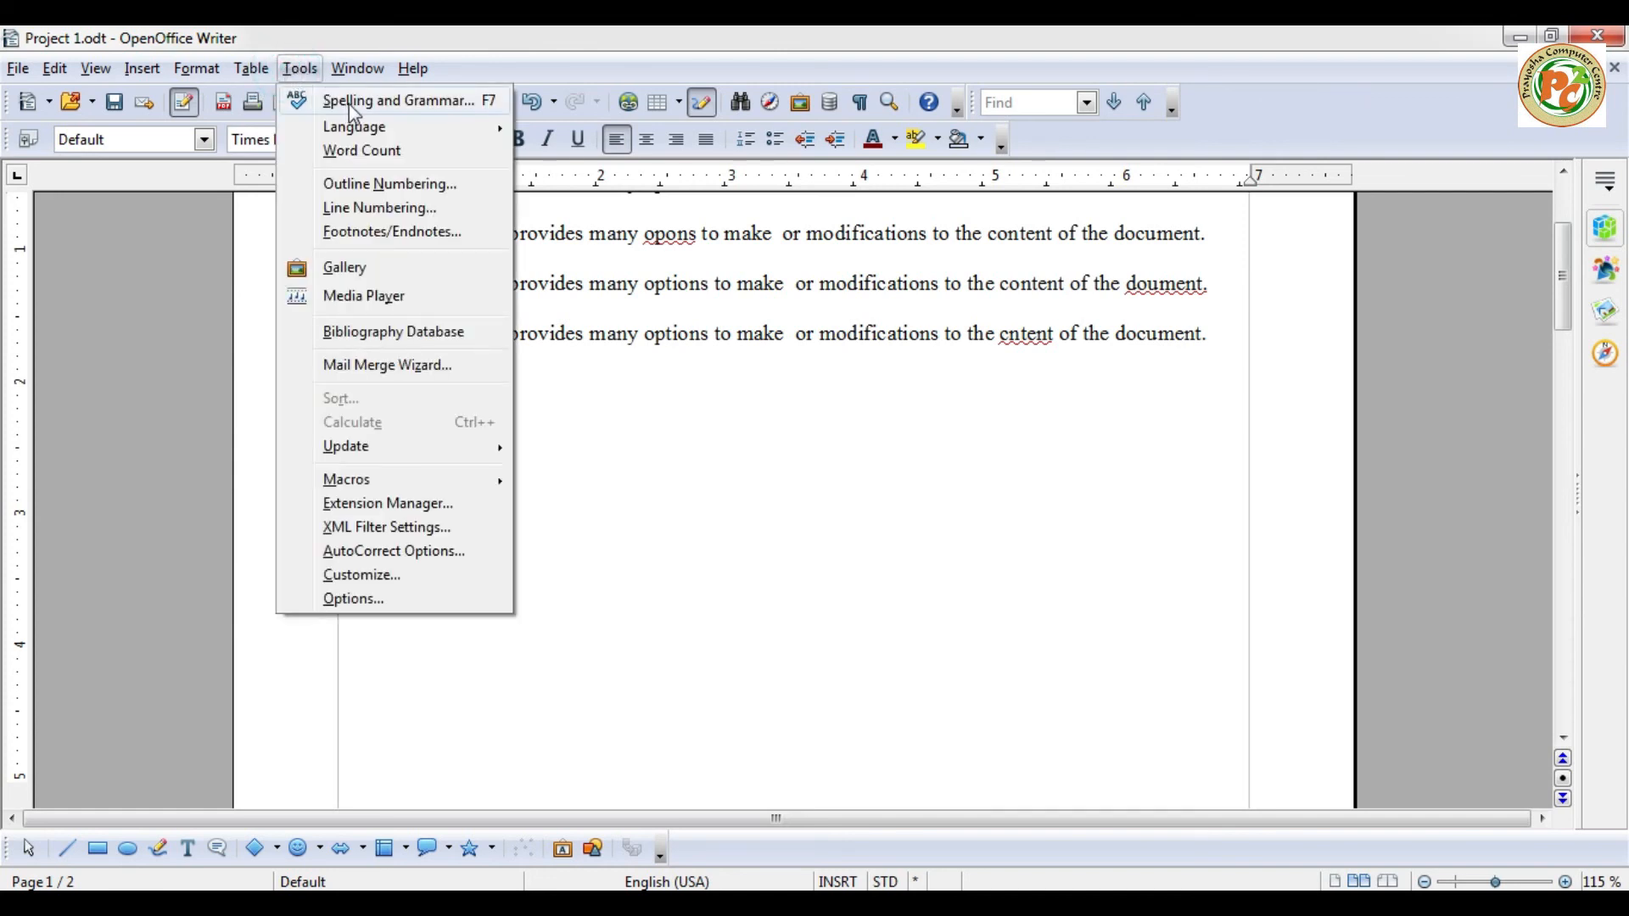
{"action": "left_click", "coordinate": [349, 103]}
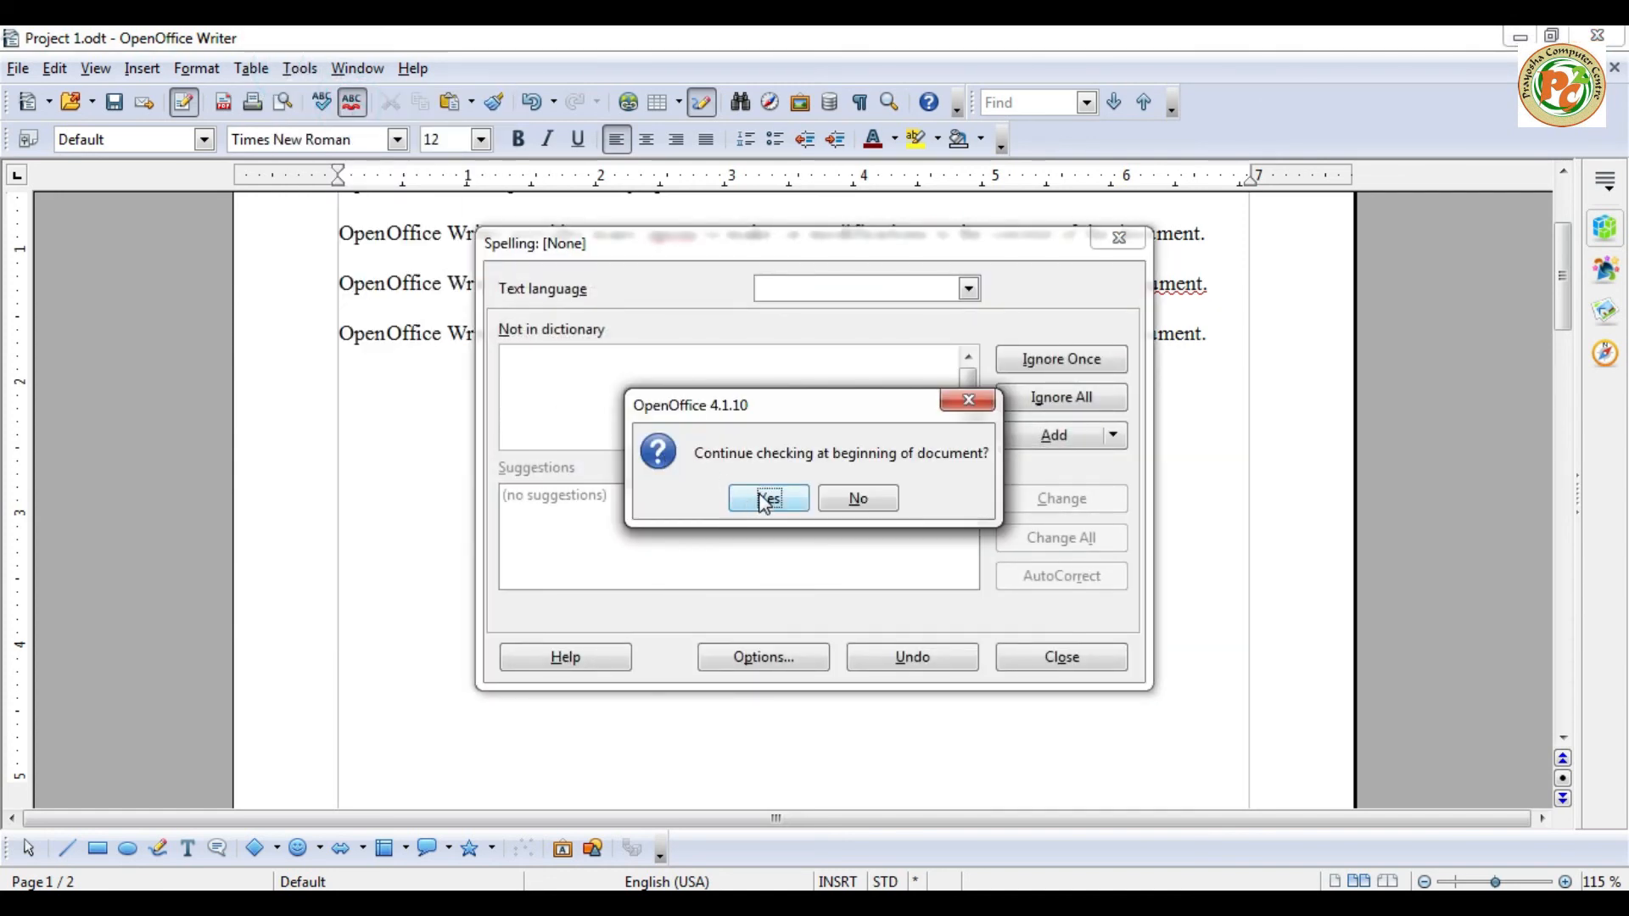
{"action": "left_click", "coordinate": [765, 503]}
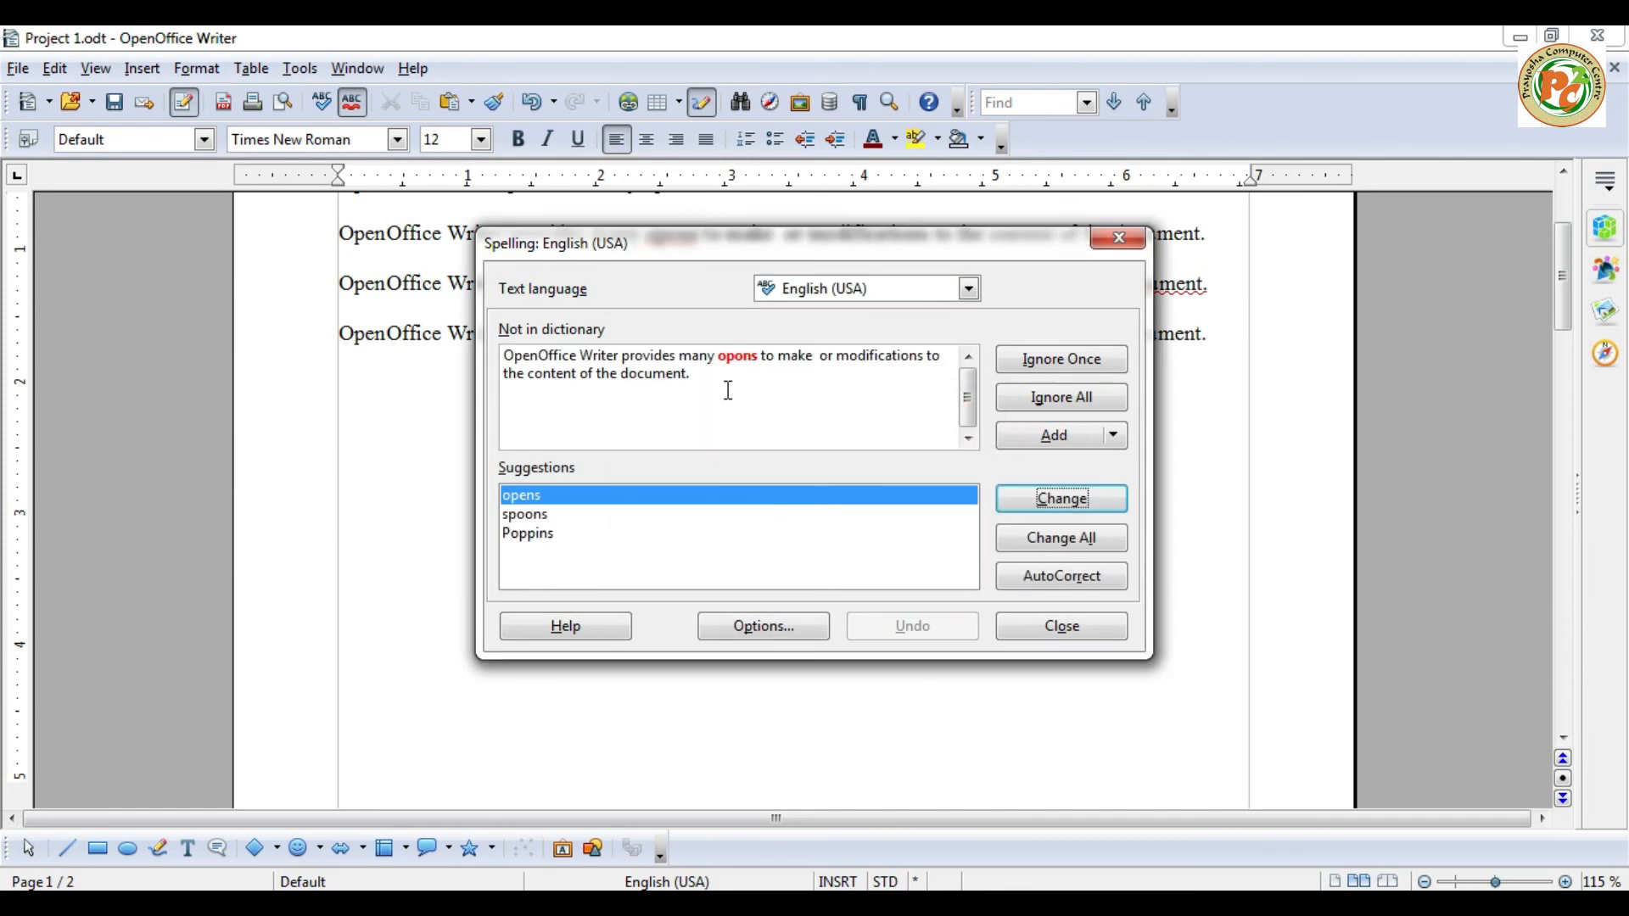
{"action": "left_click", "coordinate": [731, 352]}
{"action": "left_click", "coordinate": [1059, 626]}
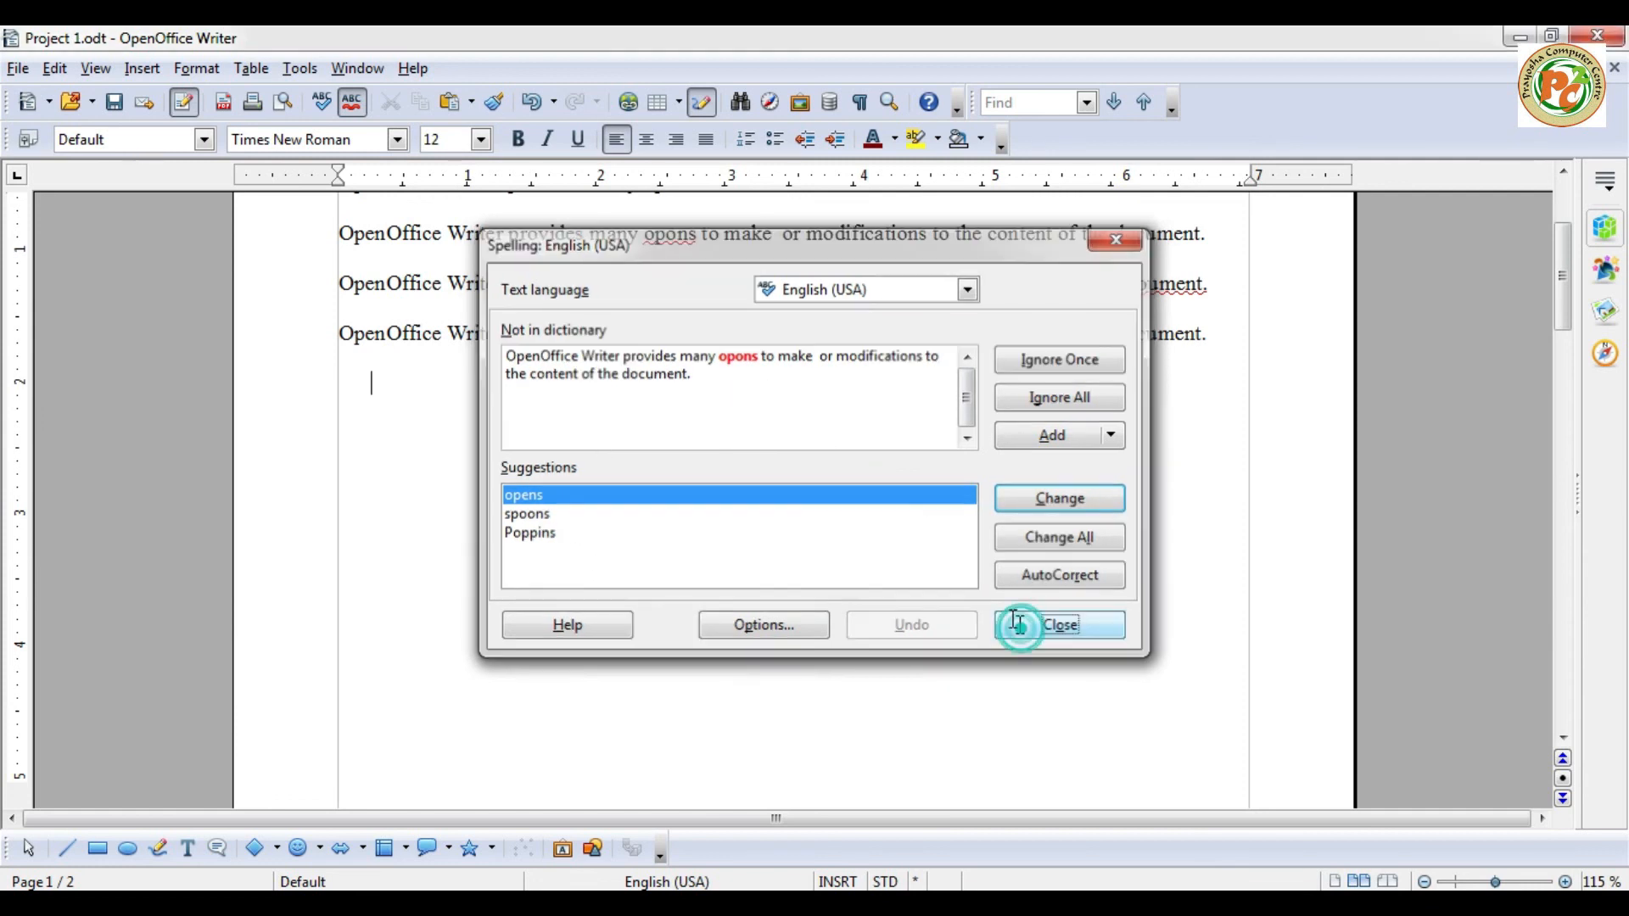
Correct the misspelled word "opons" in the third sentence to "options" by inserting the missing letters.
{"action": "right_click", "coordinate": [654, 238]}
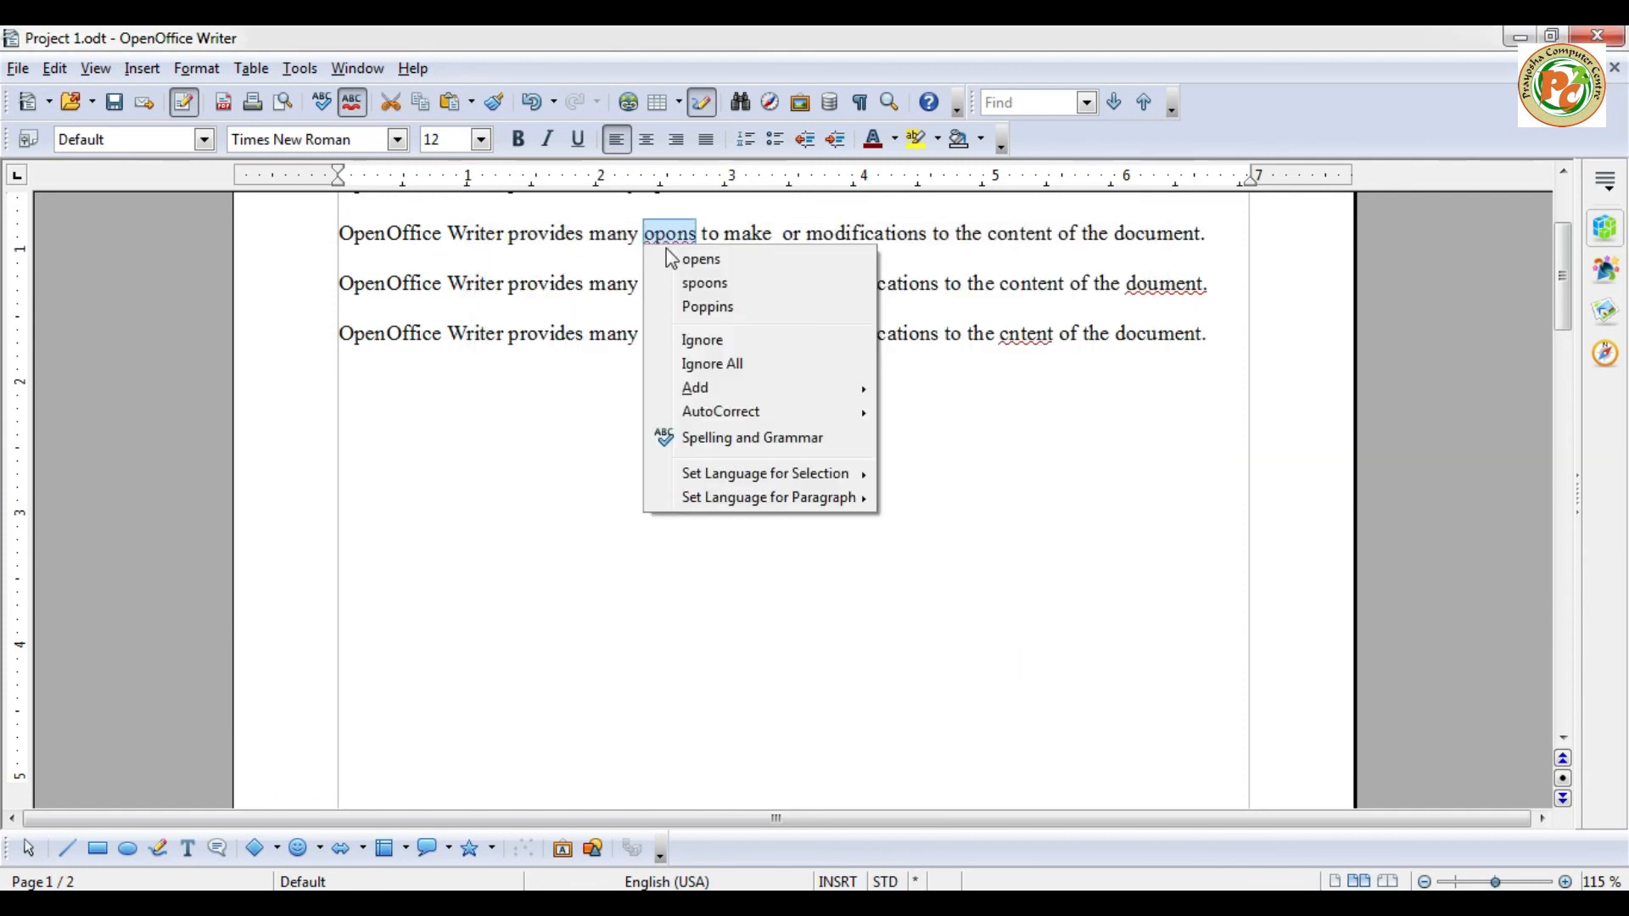
{"action": "left_click", "coordinate": [628, 235]}
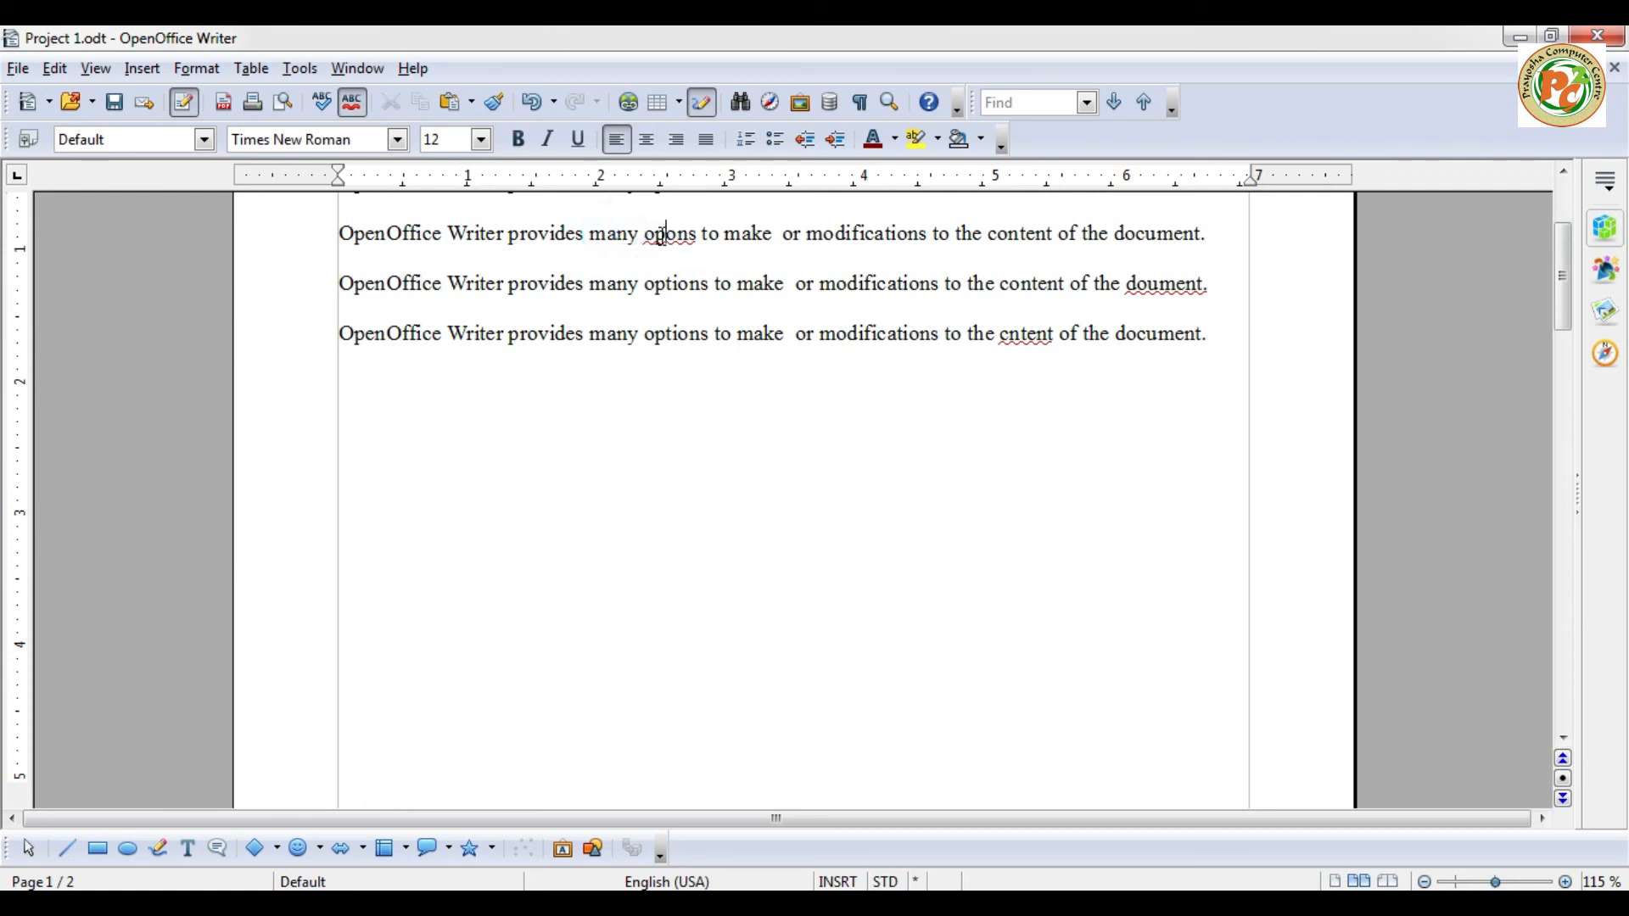
{"action": "type", "text": "t"}
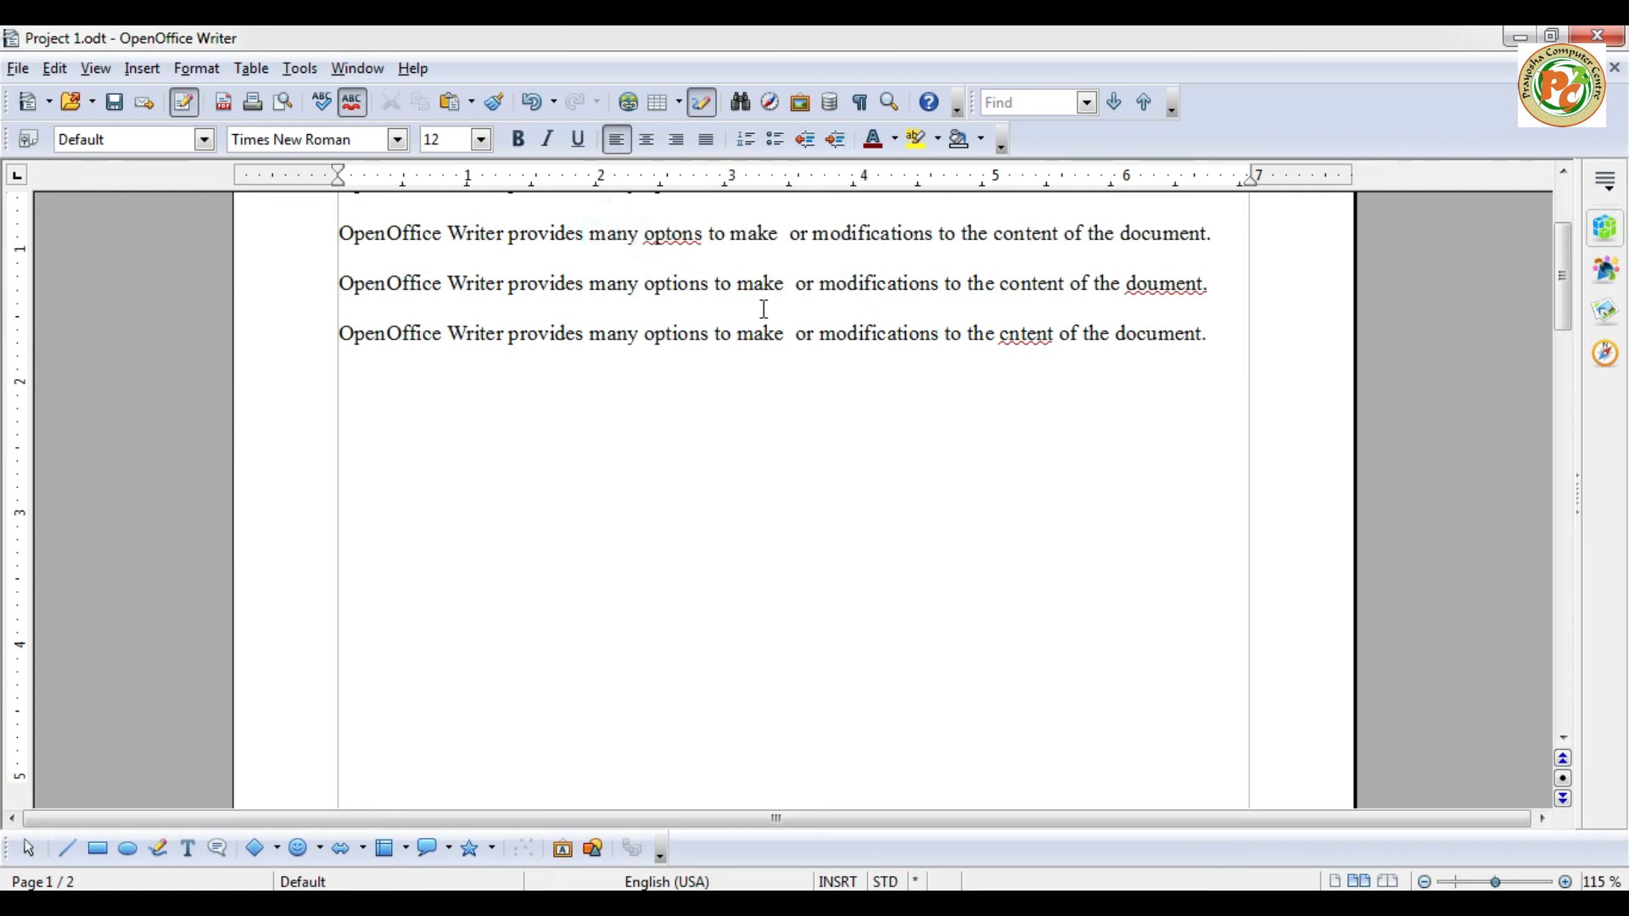
{"action": "type", "text": "i"}
{"action": "left_click", "coordinate": [774, 303]}
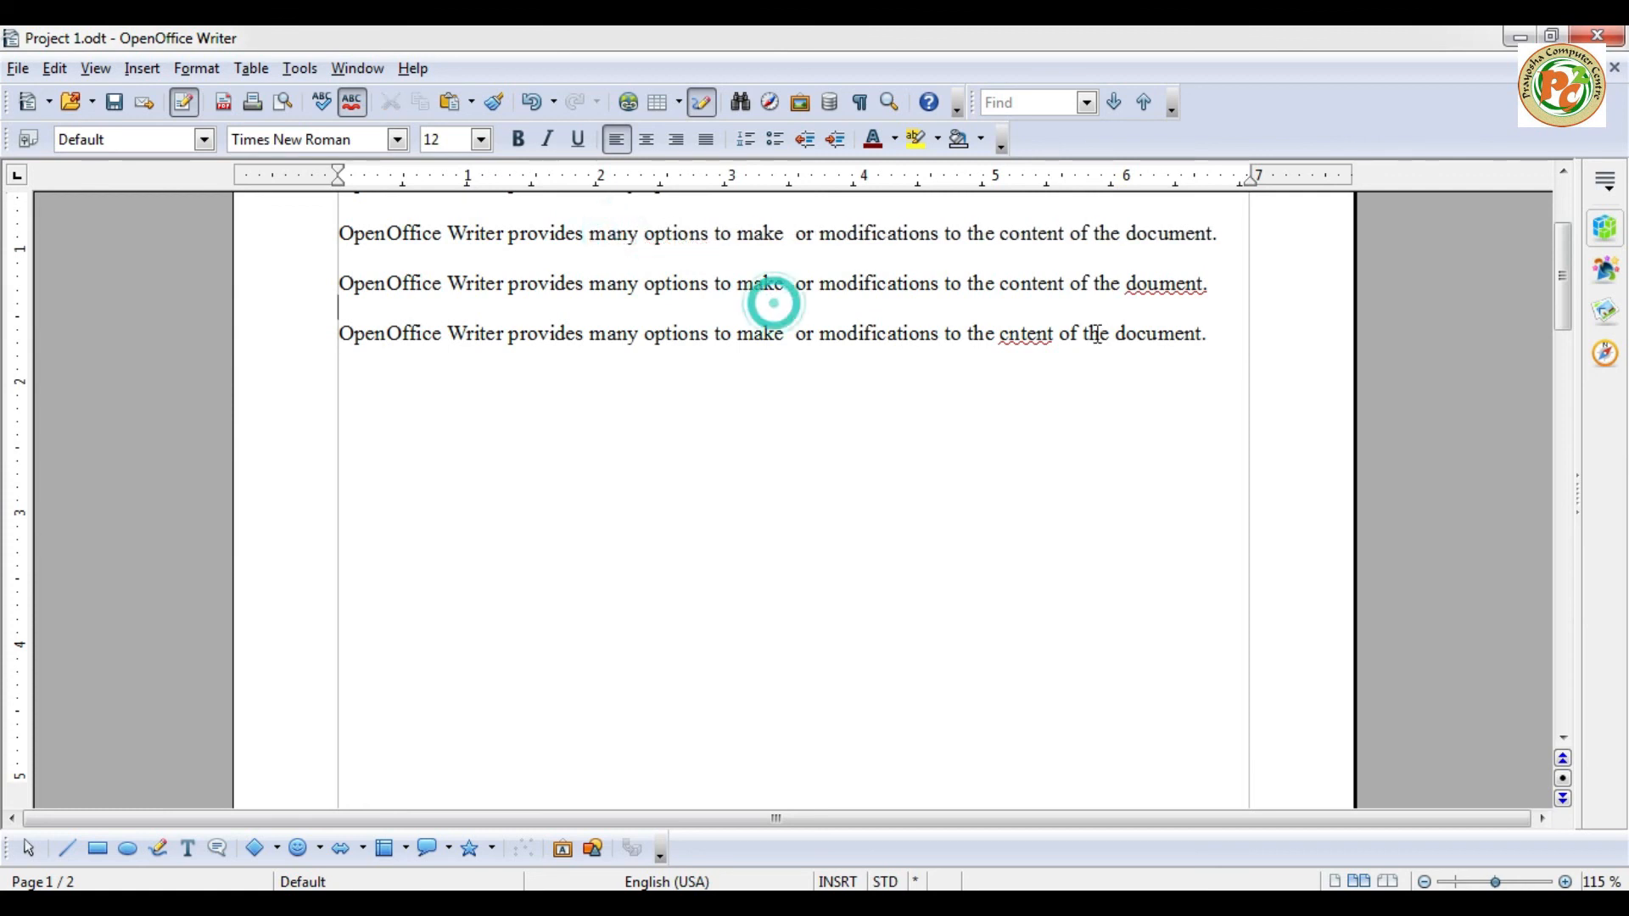
Correct "cntent" in the fifth sentence to "content" and "doument" in the fourth to "document" using the spelling suggestions.
{"action": "right_click", "coordinate": [1008, 337]}
{"action": "left_click", "coordinate": [1041, 360]}
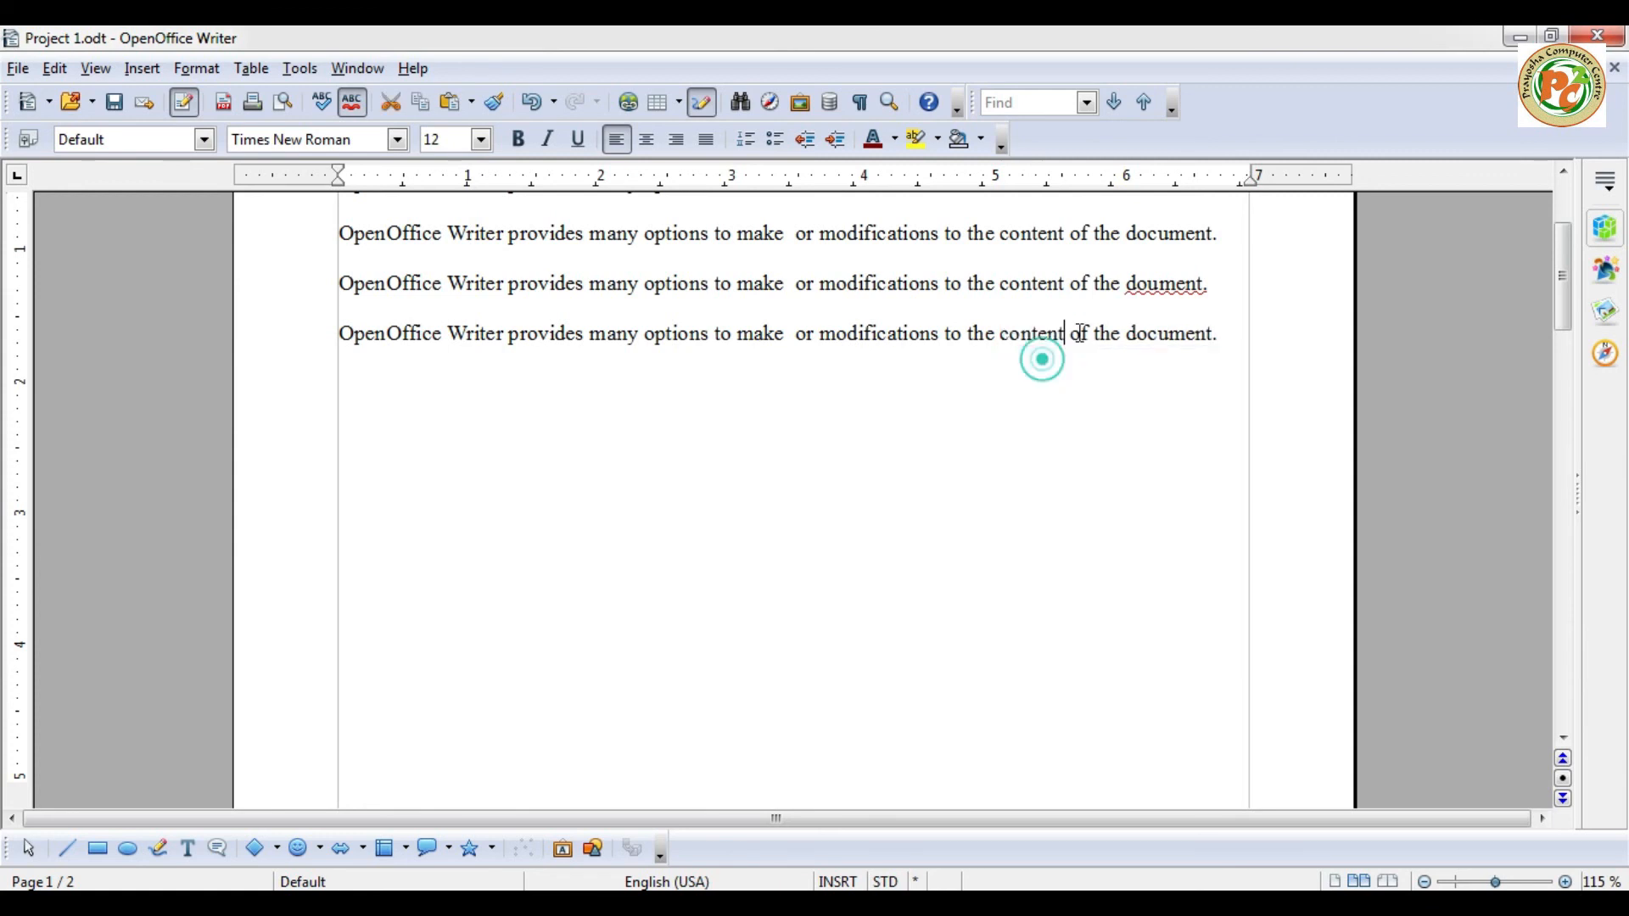
{"action": "right_click", "coordinate": [1144, 288]}
{"action": "left_click", "coordinate": [1184, 310]}
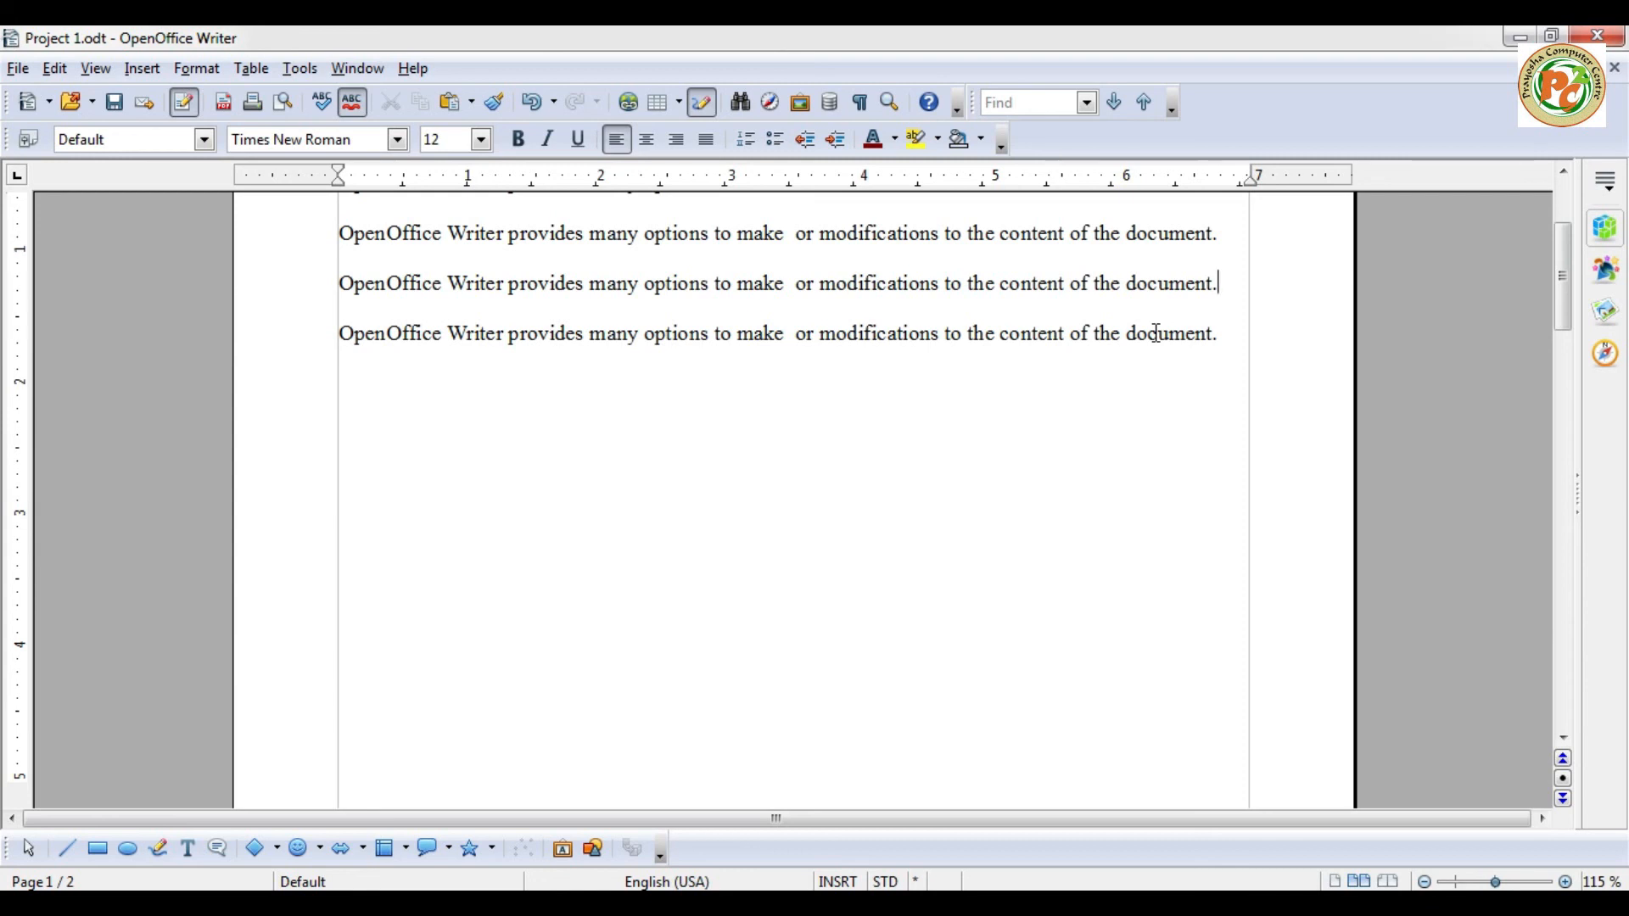
Replace the word "many" in the first sentence with its synonym "some".
{"action": "scroll", "coordinate": [563, 412], "scroll_direction": "up", "scroll_amount": 5}
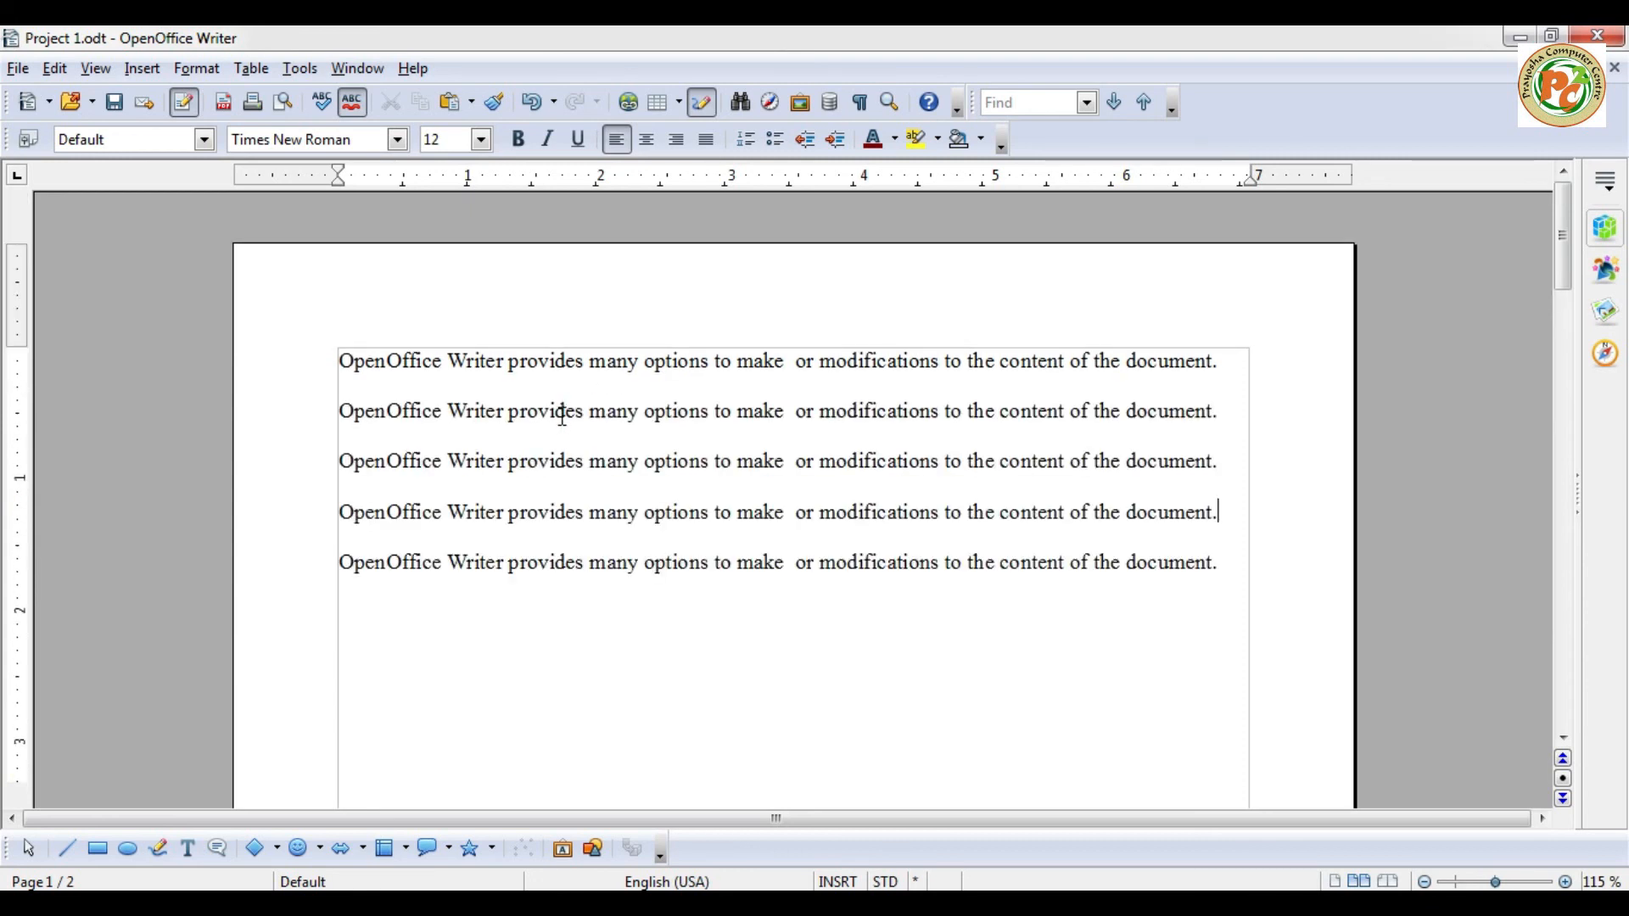
{"action": "right_click", "coordinate": [616, 364]}
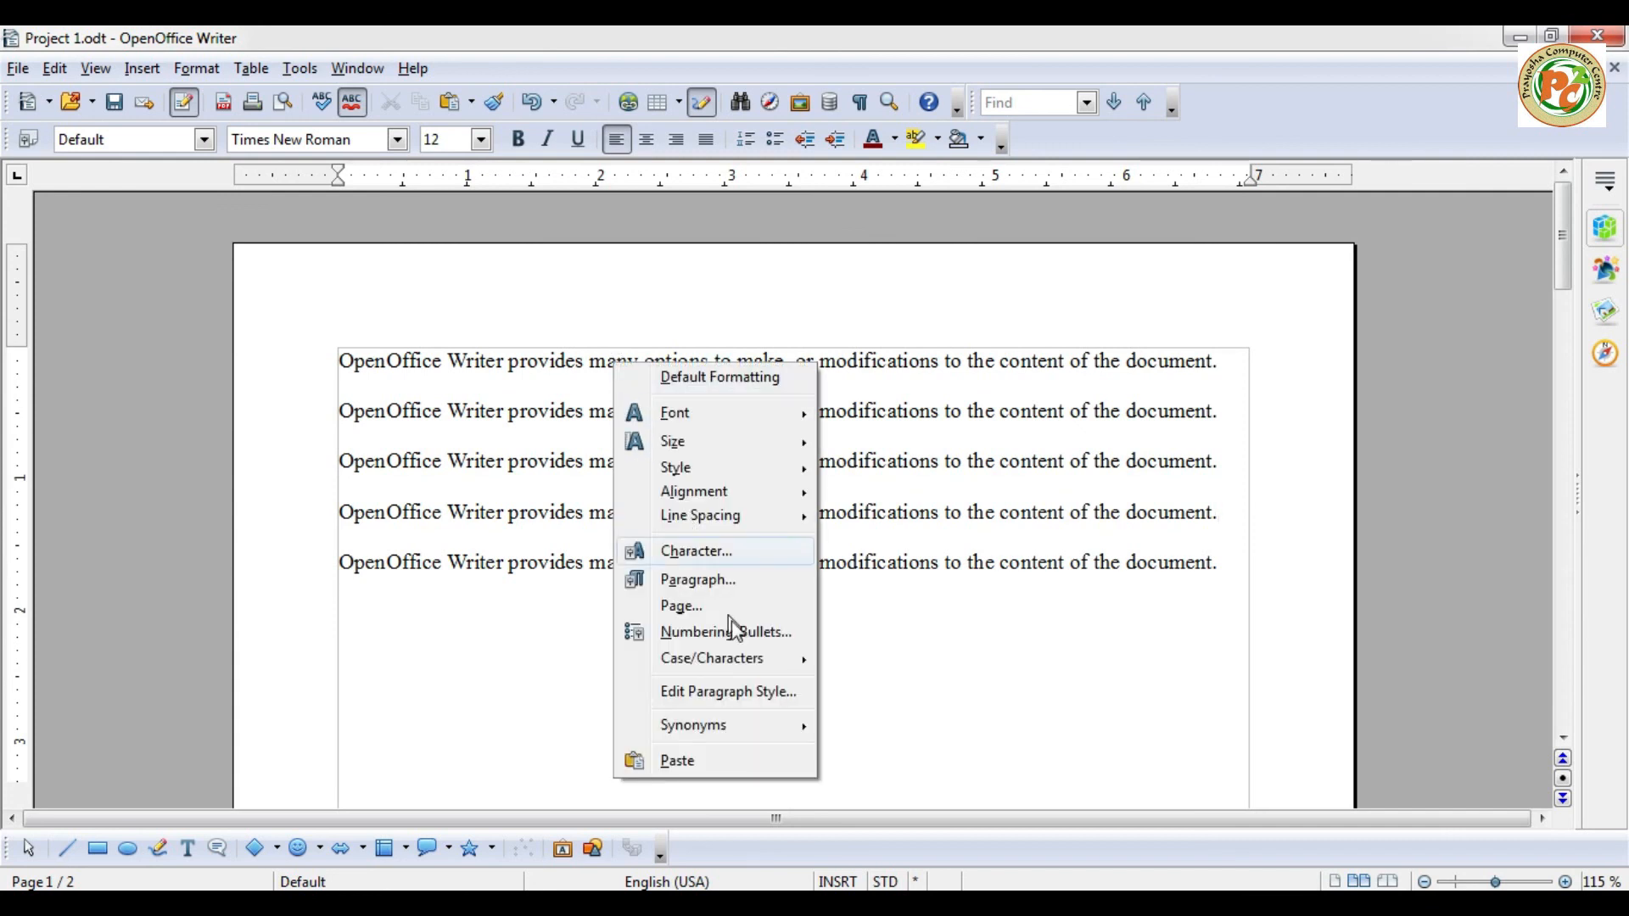
{"action": "mouse_move", "coordinate": [738, 732]}
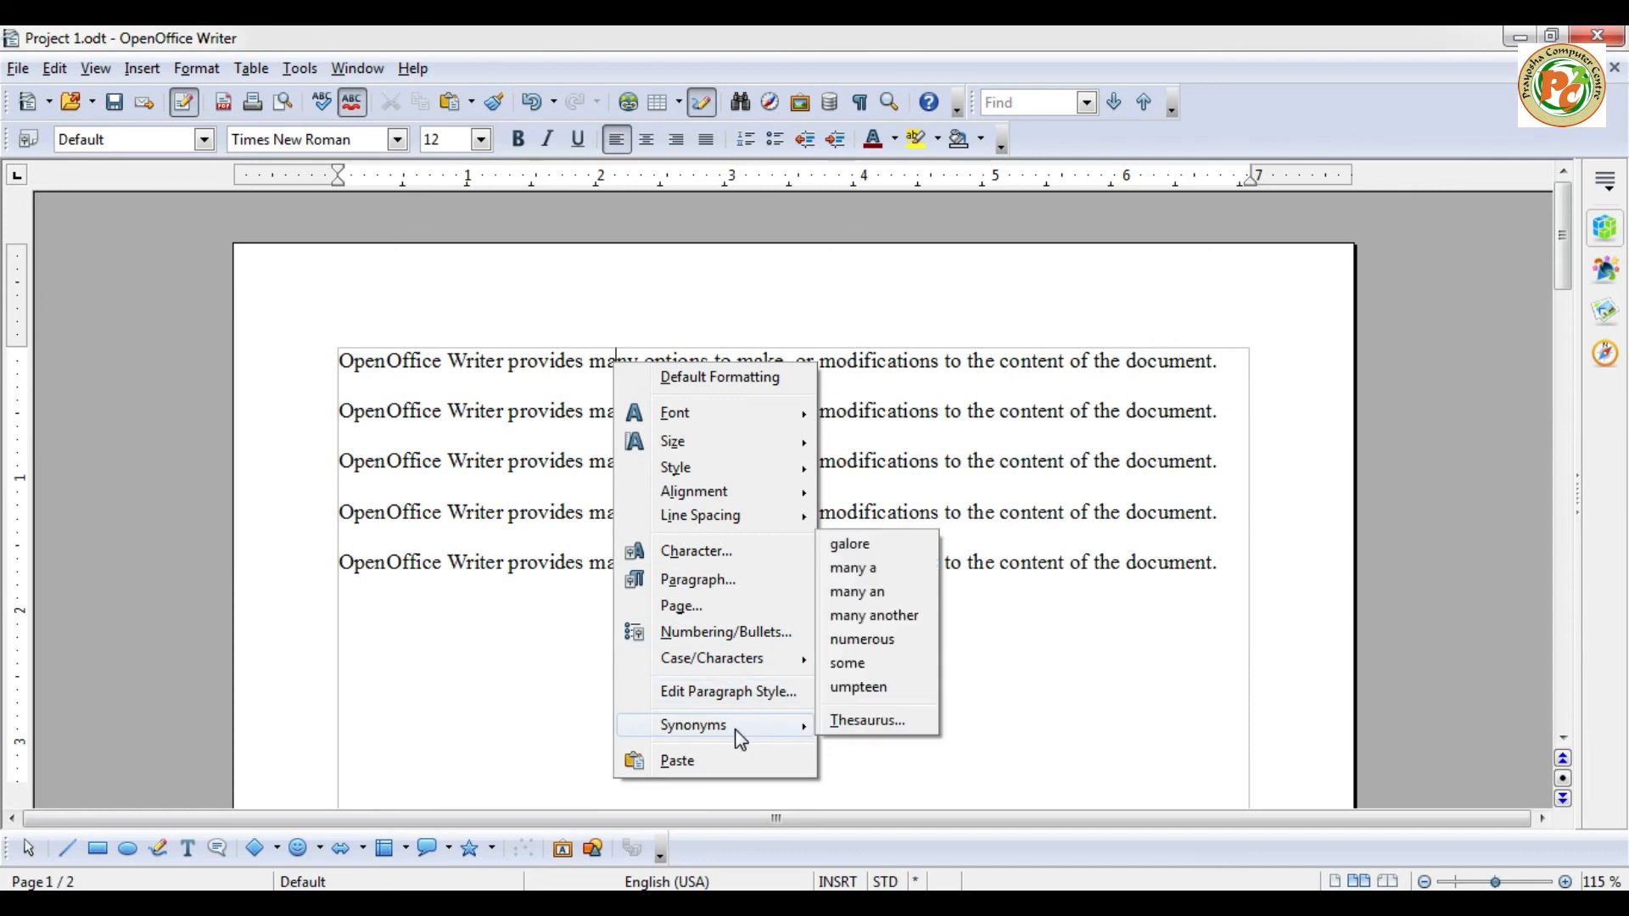
{"action": "left_click", "coordinate": [887, 663]}
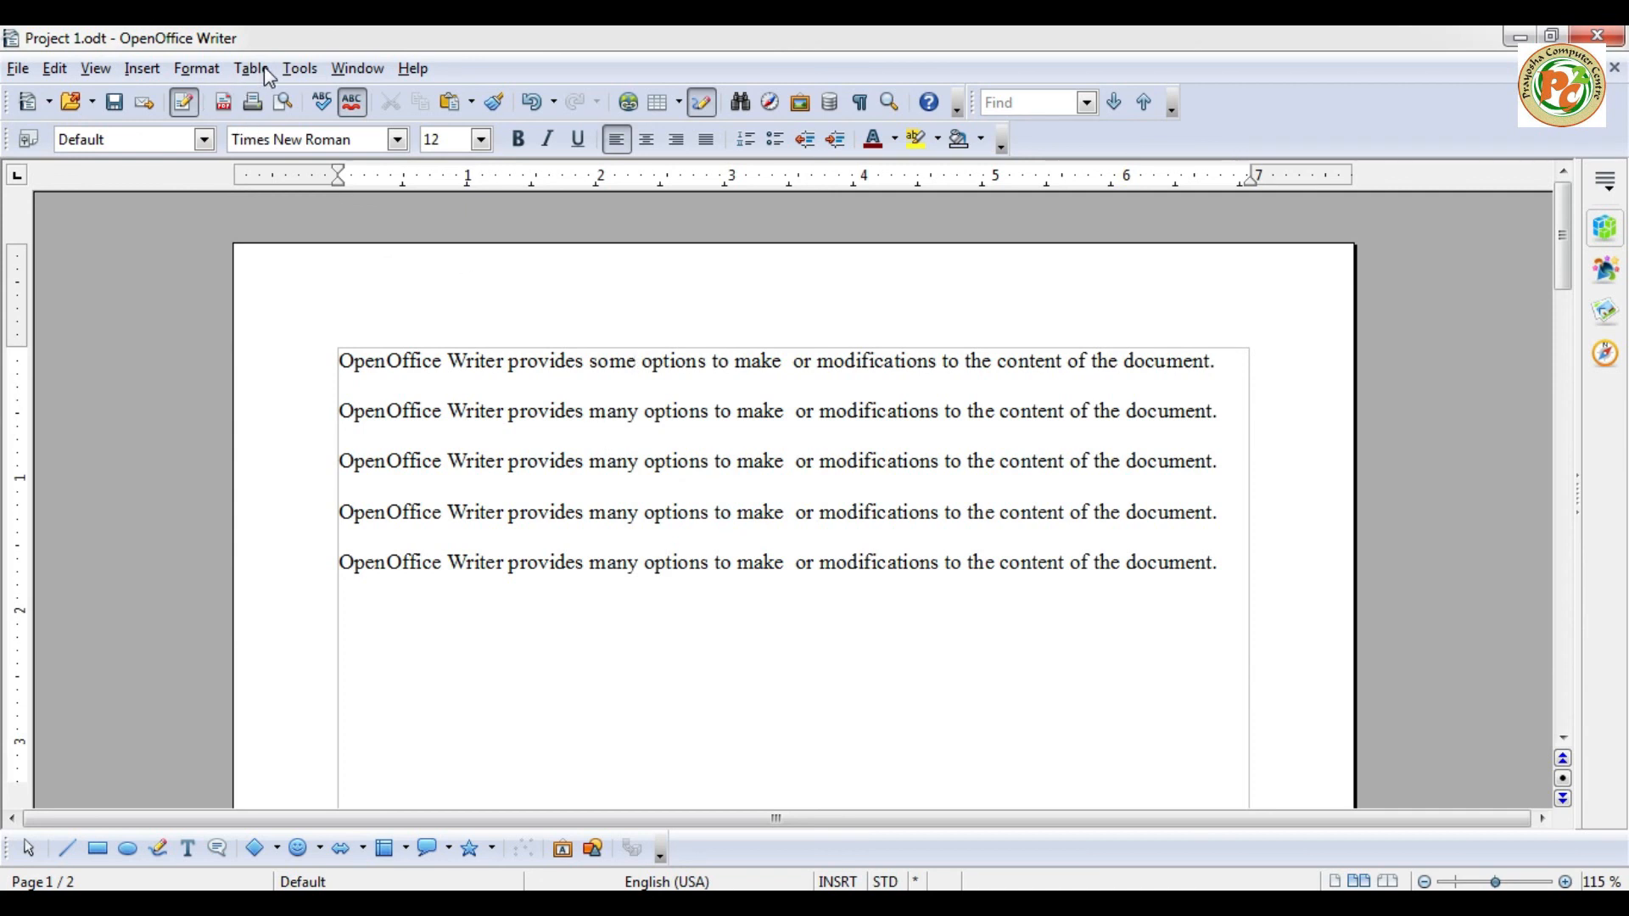
Look through the Thesaurus alternatives for "some", including whatsoever, many, no and all, and cancel without replacing the word.
{"action": "left_click", "coordinate": [300, 73]}
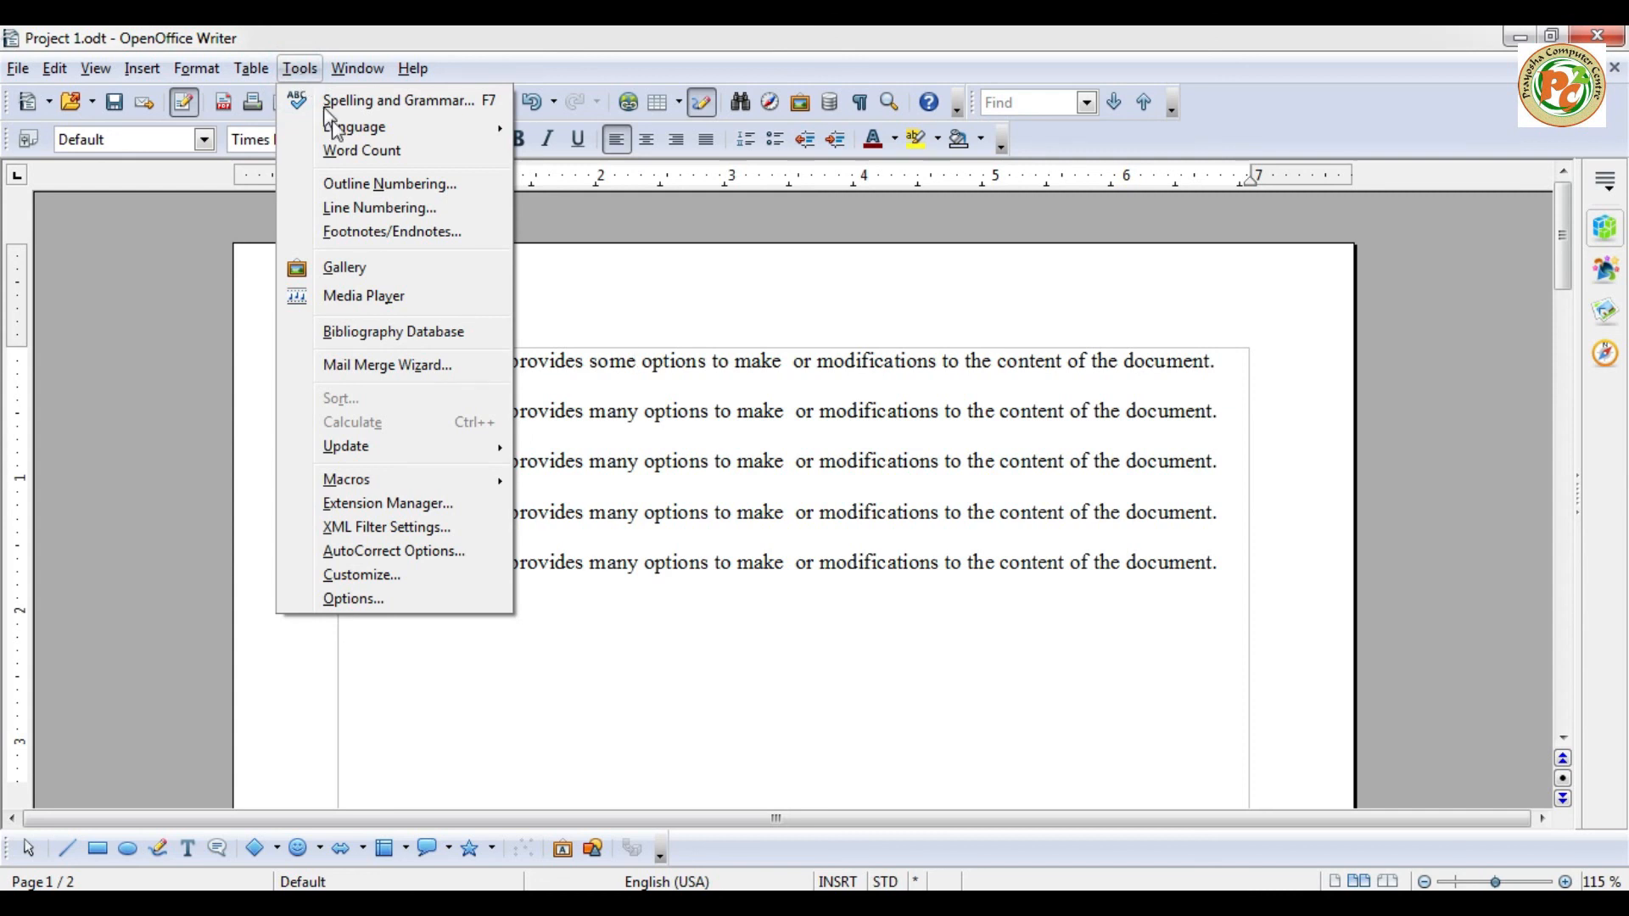
{"action": "mouse_move", "coordinate": [366, 129]}
{"action": "left_click", "coordinate": [606, 209]}
{"action": "left_click", "coordinate": [612, 363]}
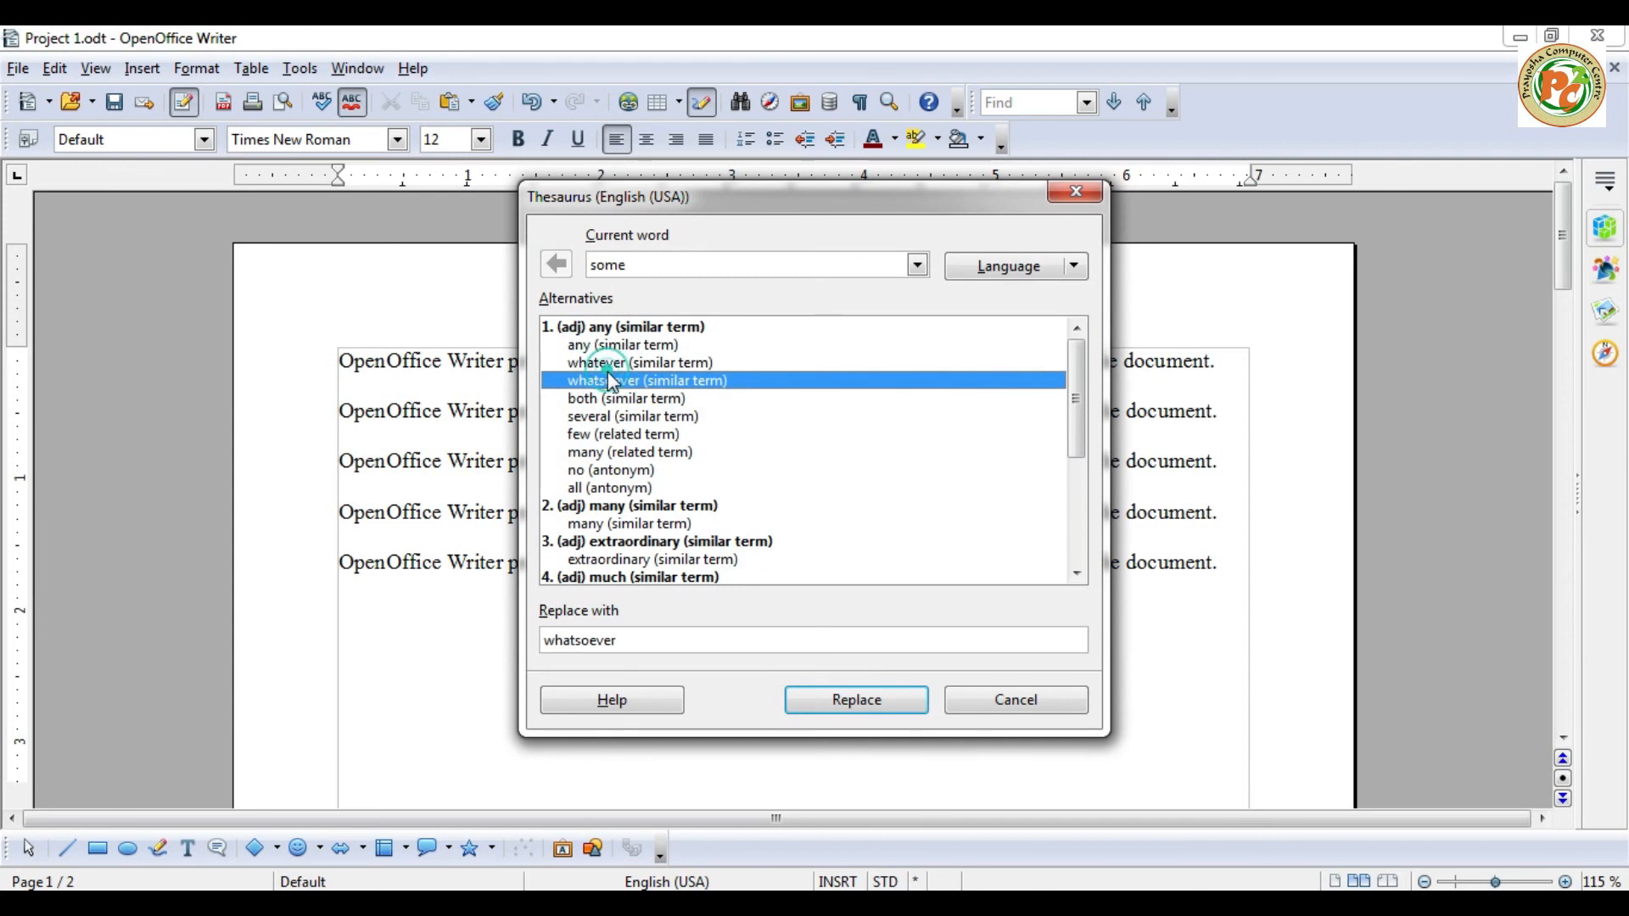
{"action": "scroll", "coordinate": [617, 392], "scroll_direction": "down", "scroll_amount": 4}
{"action": "scroll", "coordinate": [625, 465], "scroll_direction": "up", "scroll_amount": 4}
{"action": "left_click", "coordinate": [624, 454]}
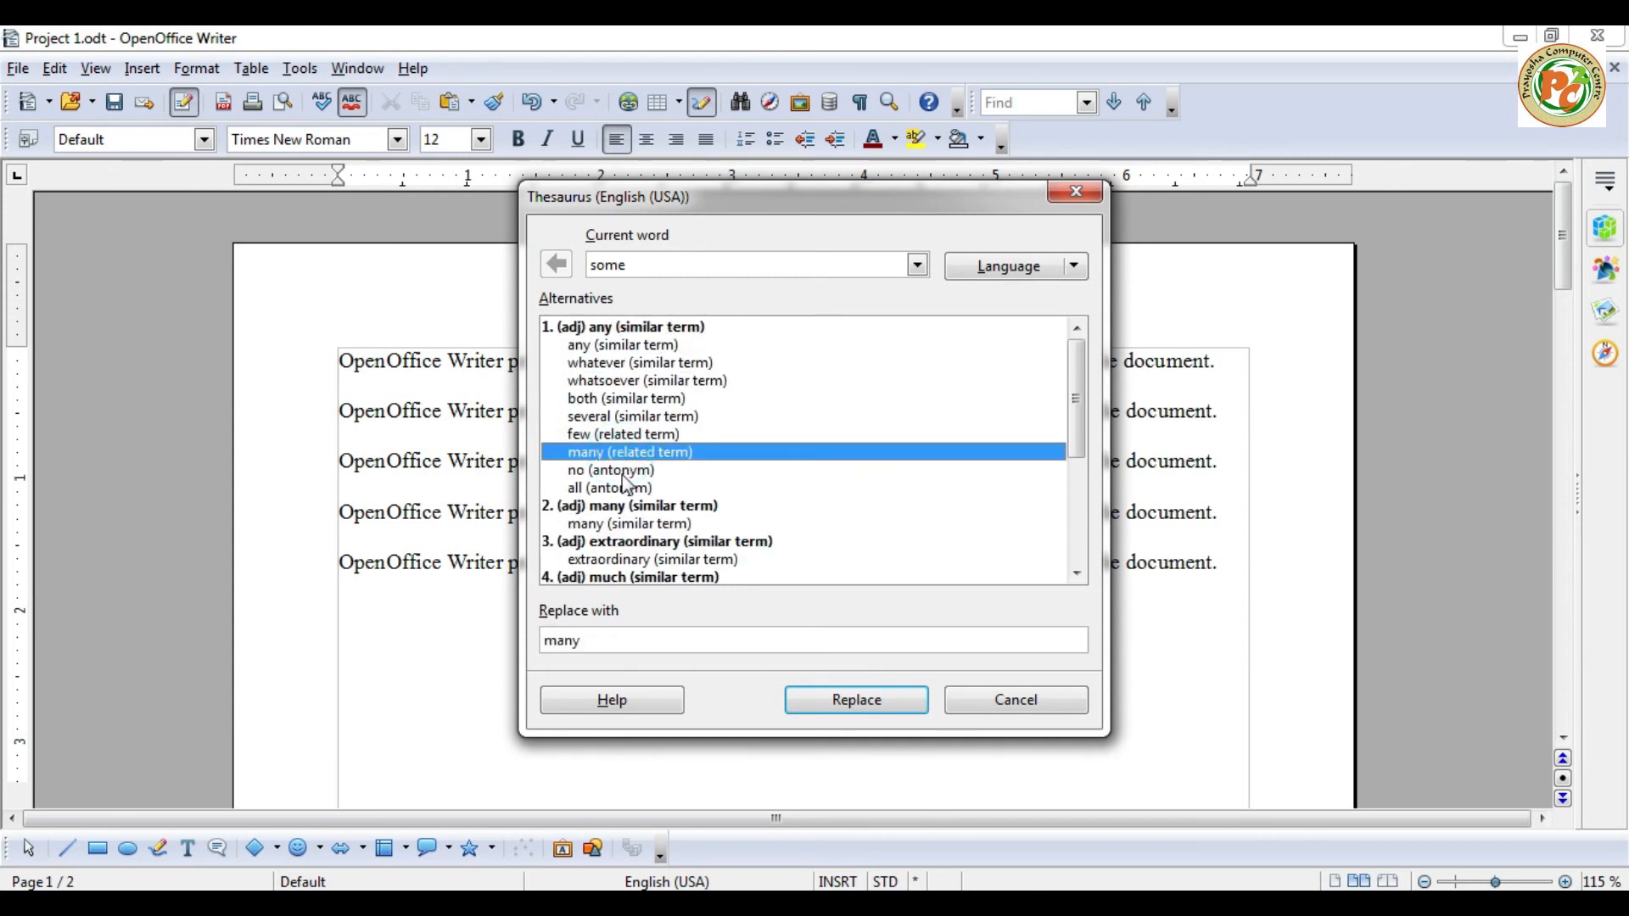
{"action": "left_click", "coordinate": [625, 470]}
{"action": "left_click", "coordinate": [626, 487]}
{"action": "scroll", "coordinate": [625, 486], "scroll_direction": "down", "scroll_amount": 4}
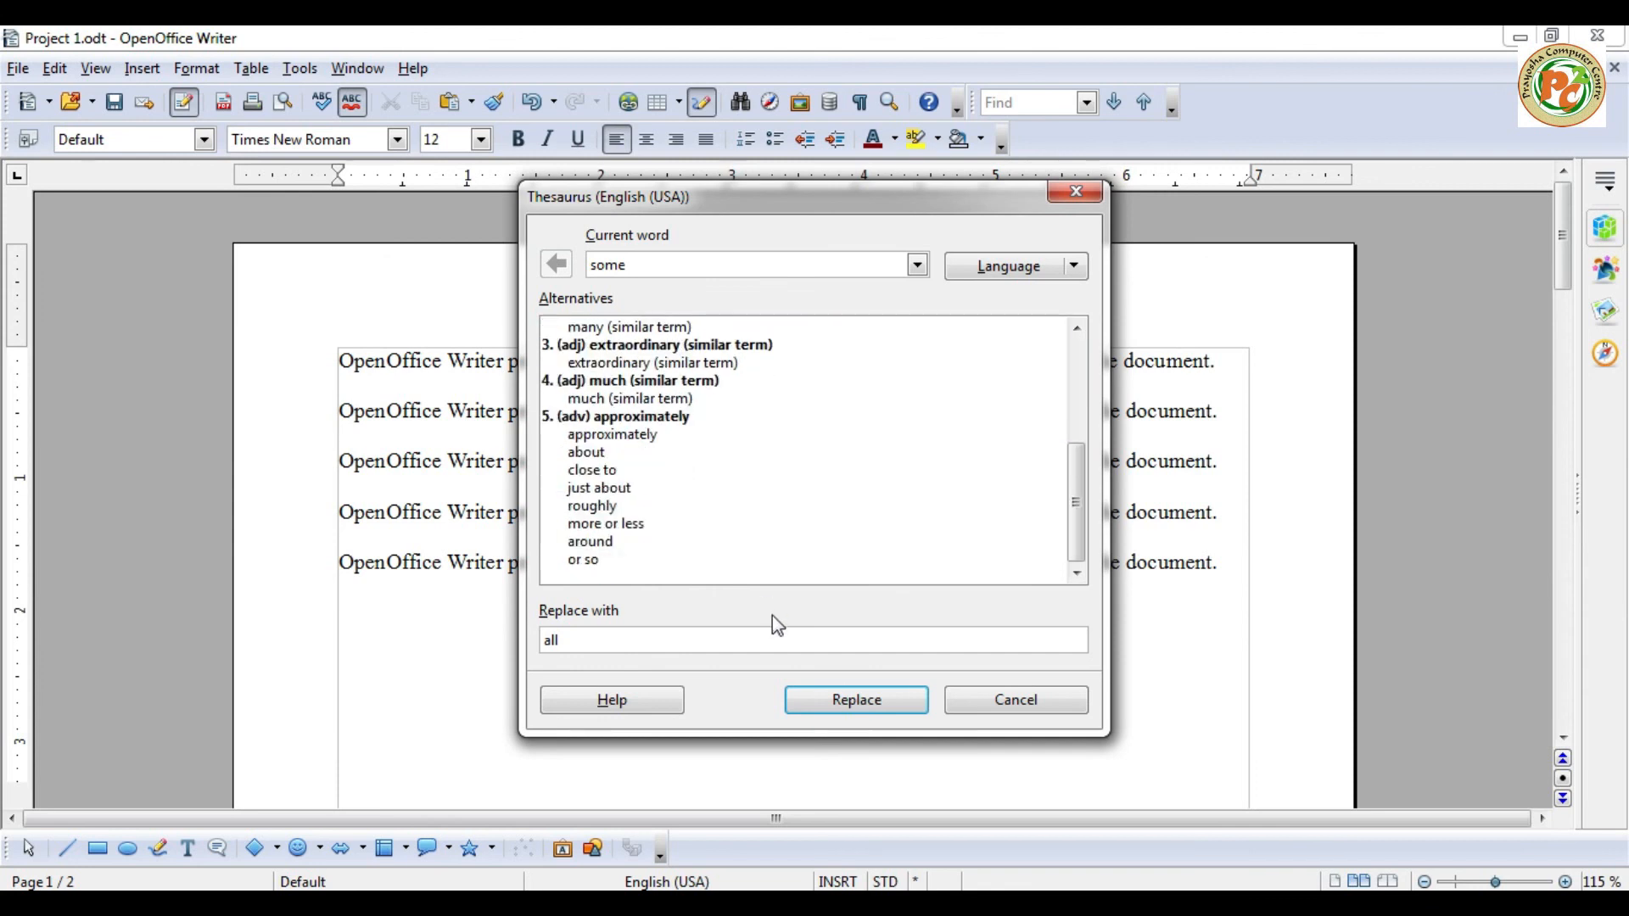
{"action": "left_click", "coordinate": [1004, 710]}
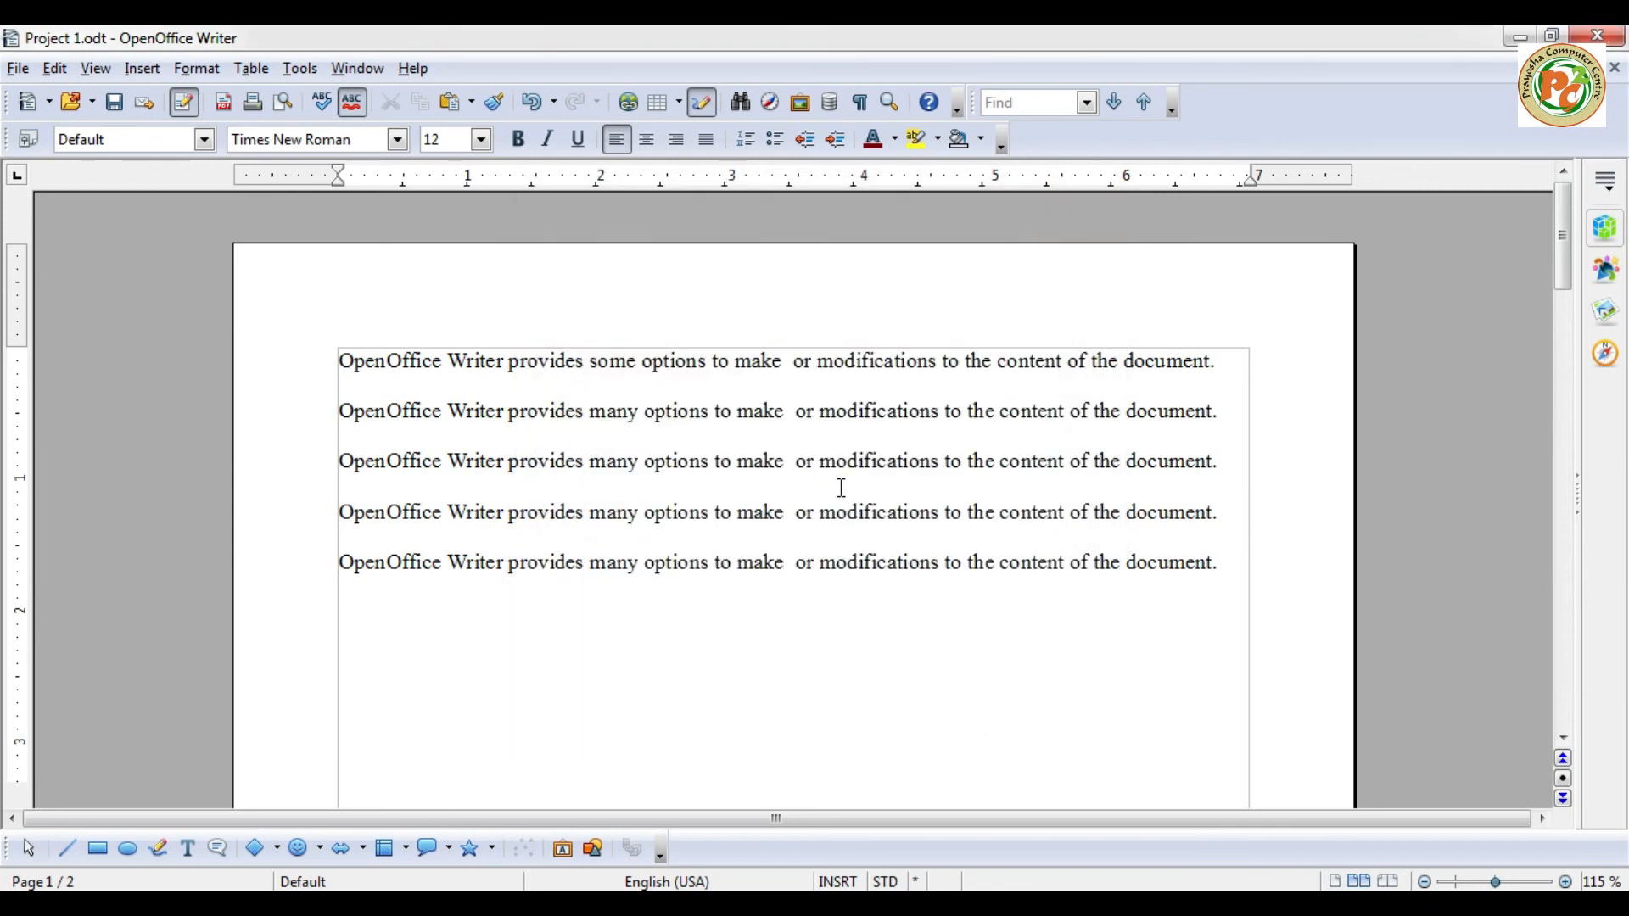
{"action": "scroll", "coordinate": [841, 488], "scroll_direction": "down", "scroll_amount": 2}
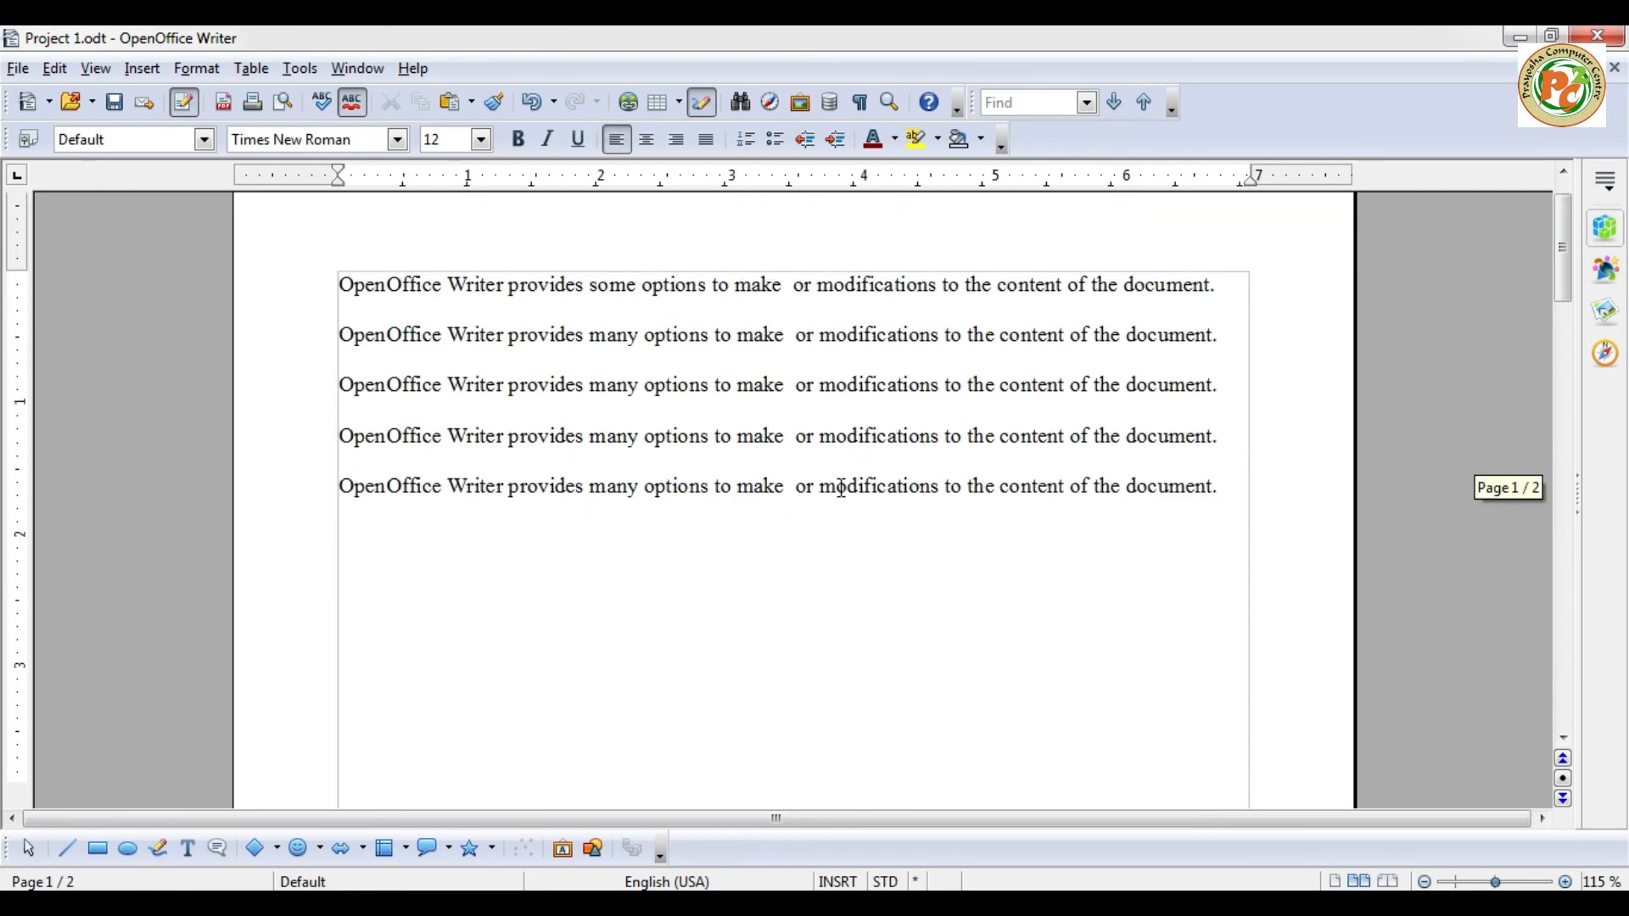
{"action": "scroll", "coordinate": [841, 488], "scroll_direction": "up", "scroll_amount": 2}
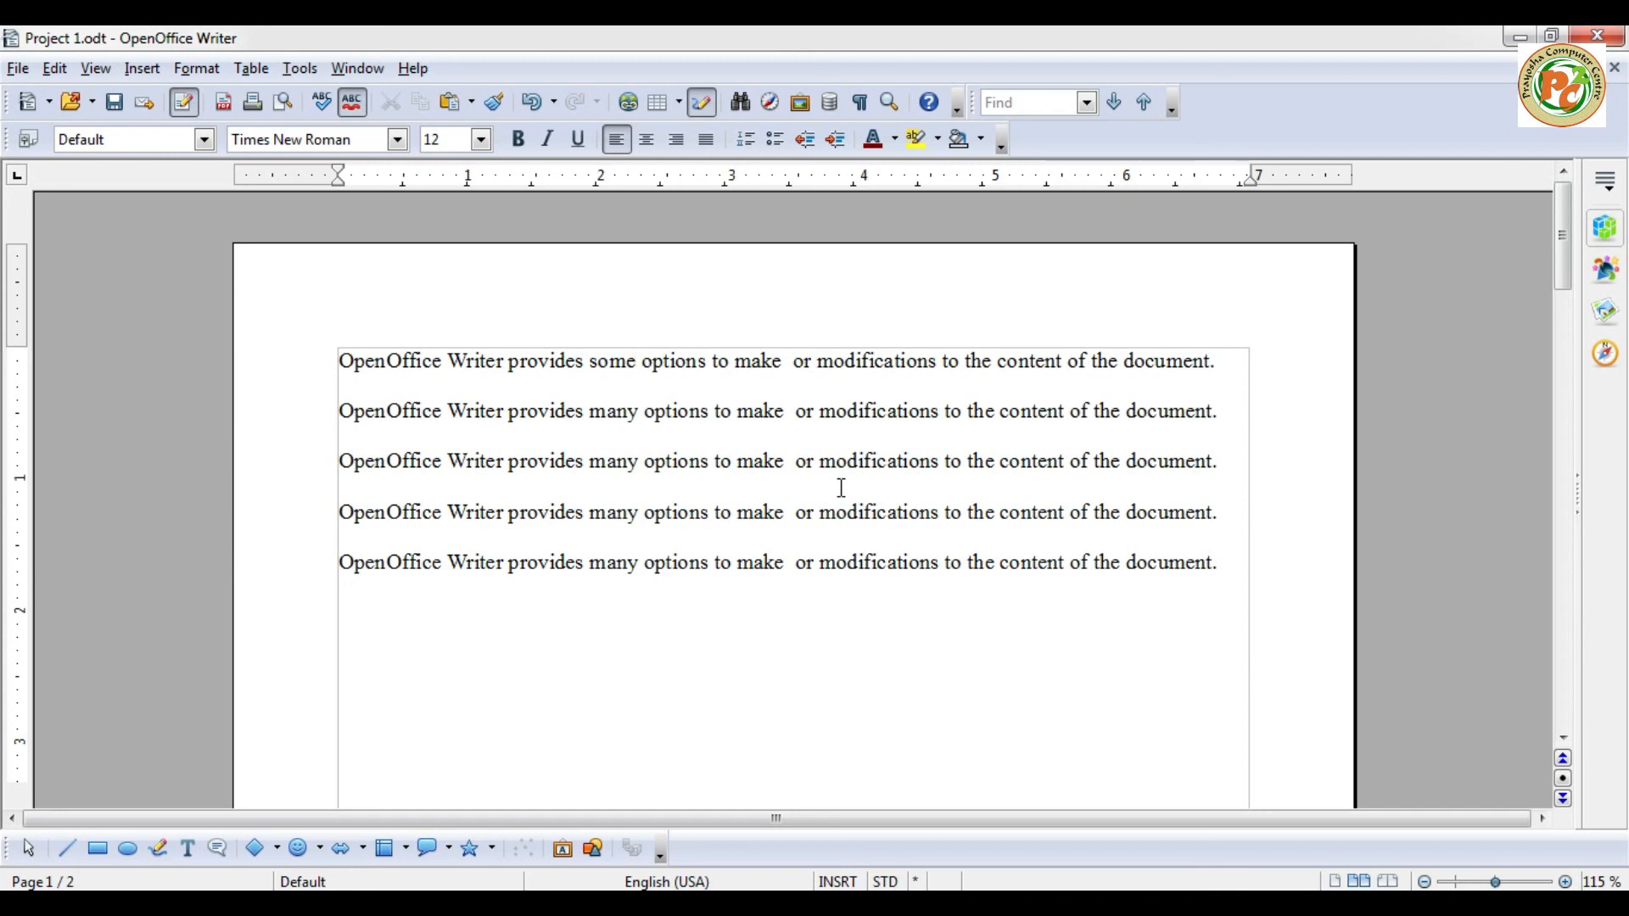
{"action": "scroll", "coordinate": [778, 516], "scroll_direction": "down", "scroll_amount": 5}
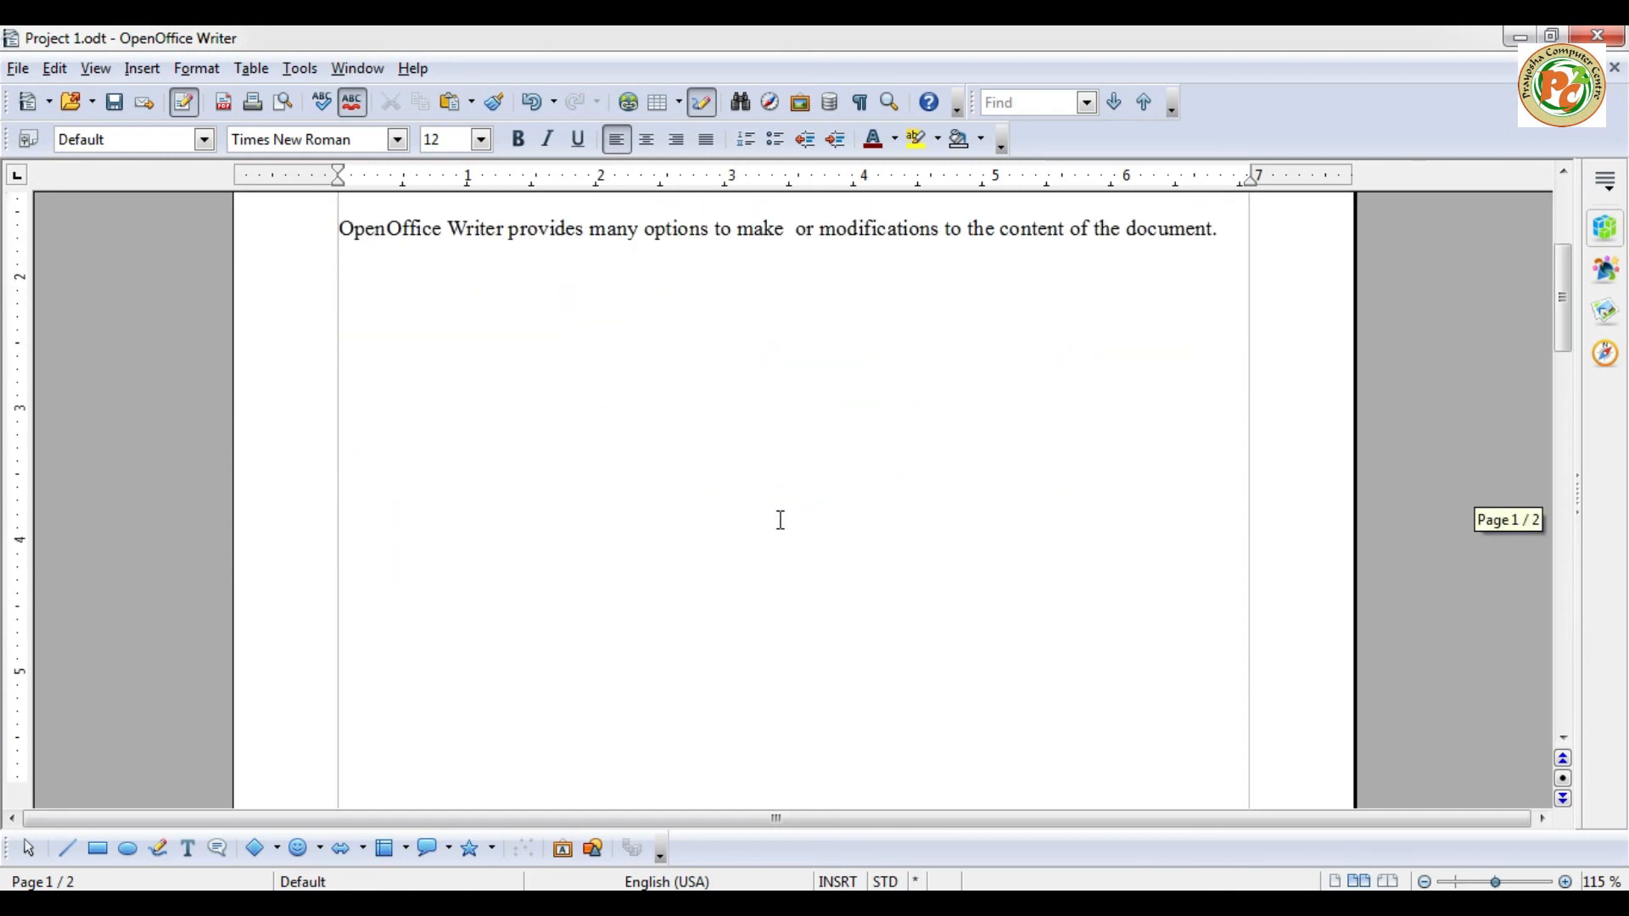
{"action": "scroll", "coordinate": [785, 521], "scroll_direction": "up", "scroll_amount": 4}
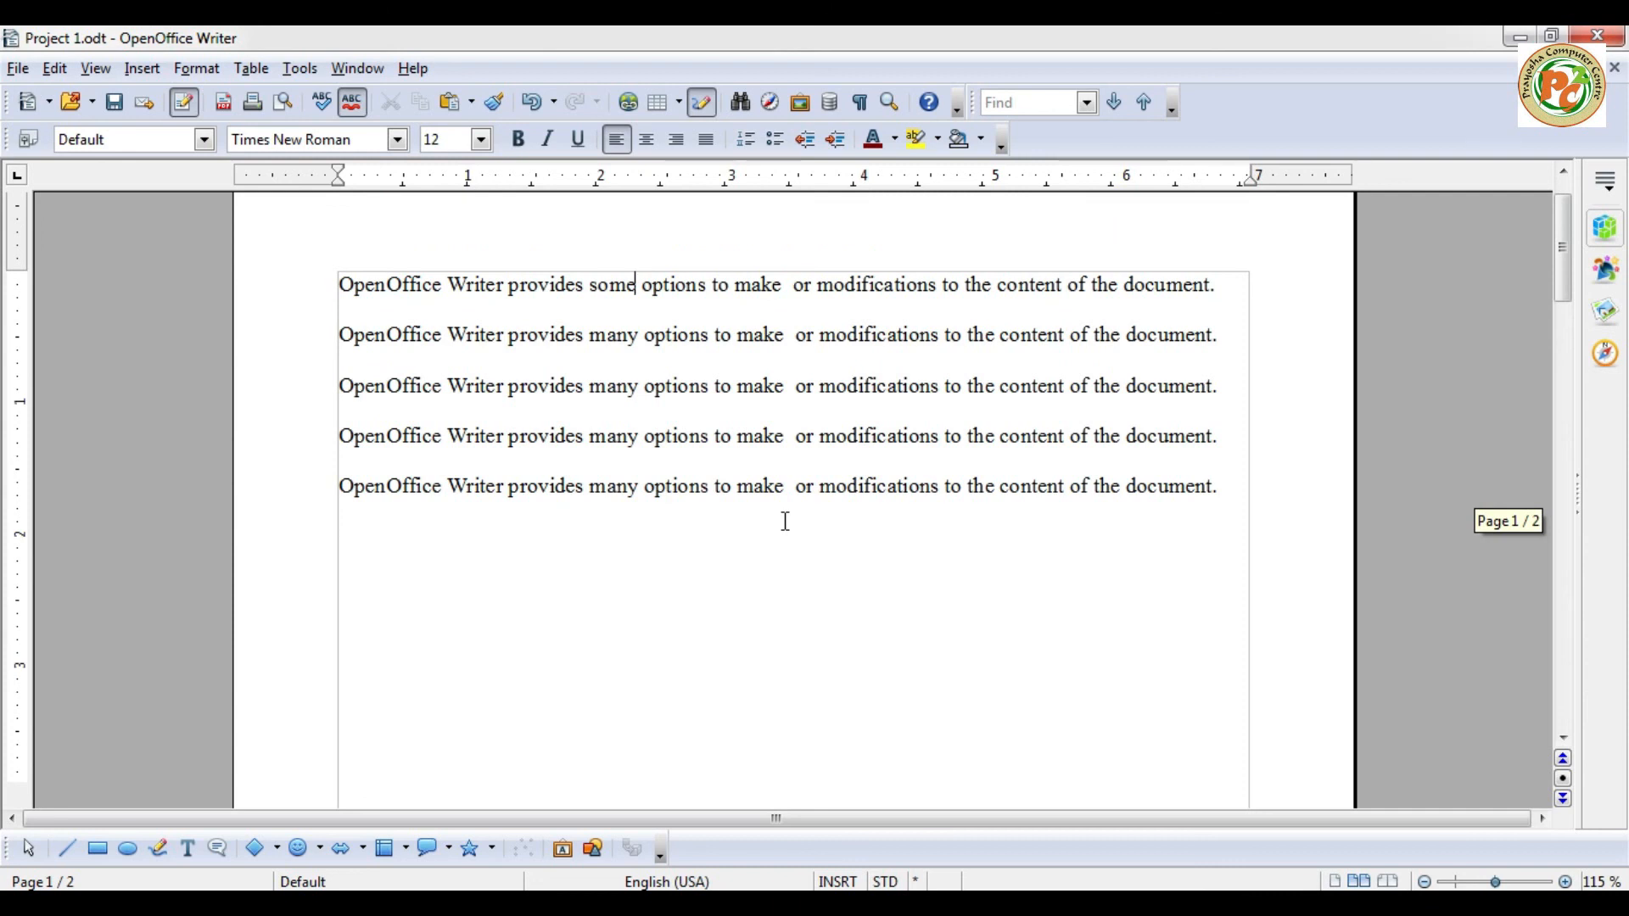
{"action": "scroll", "coordinate": [785, 521], "scroll_direction": "up", "scroll_amount": 1}
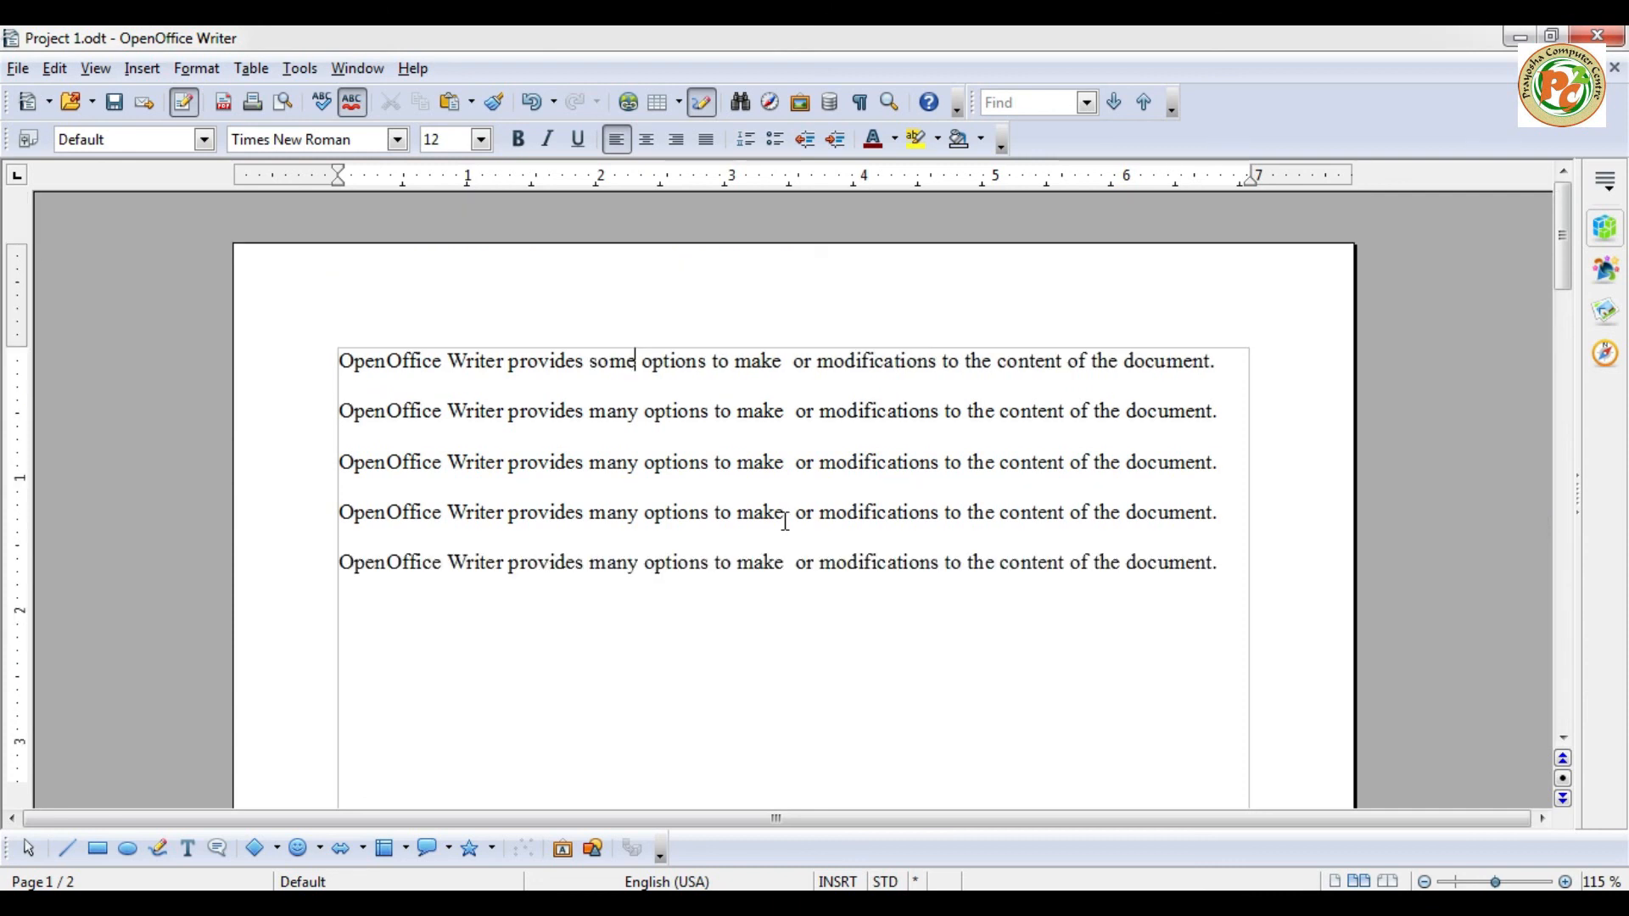